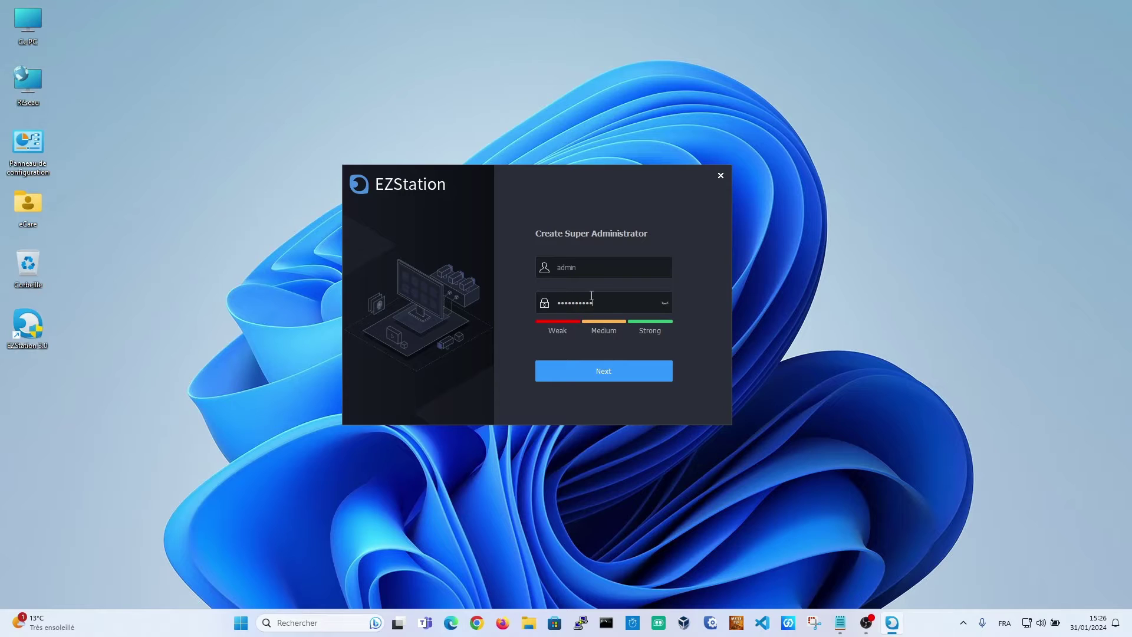
# Submit the administrator credentials and enter the birthplace security answer
pyautogui.click(604, 374)
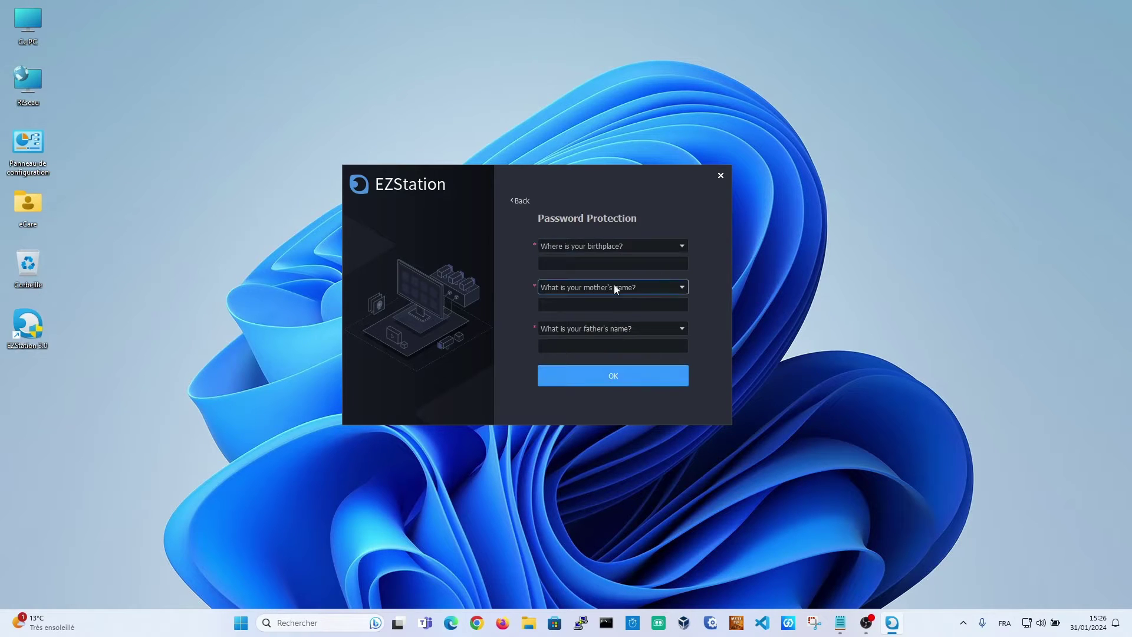
pyautogui.click(624, 264)
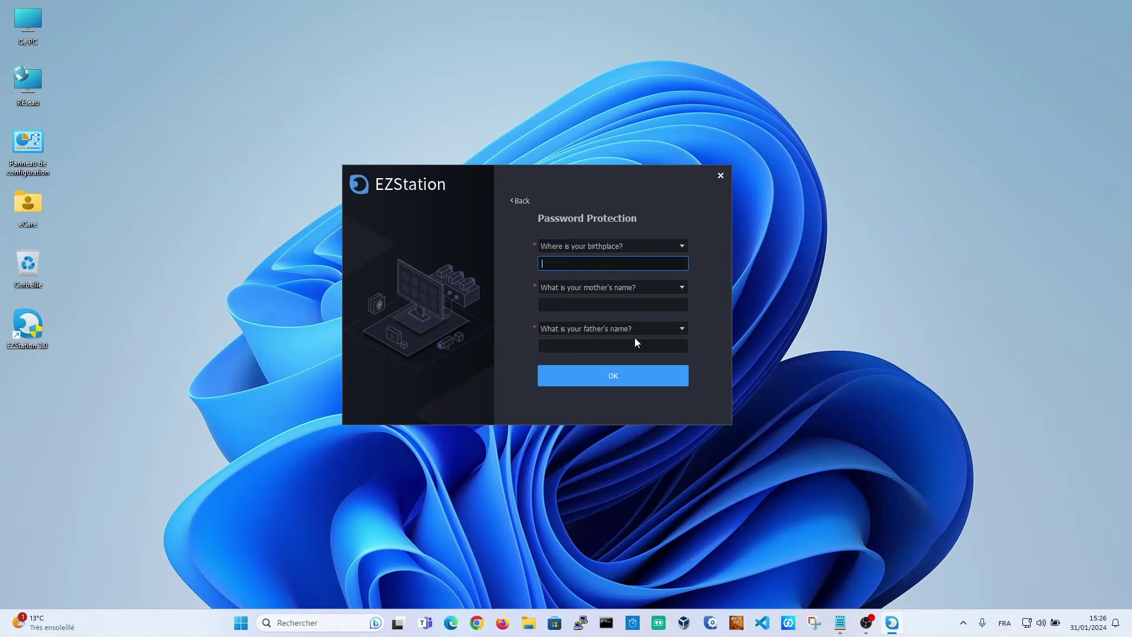
pyautogui.click(670, 244)
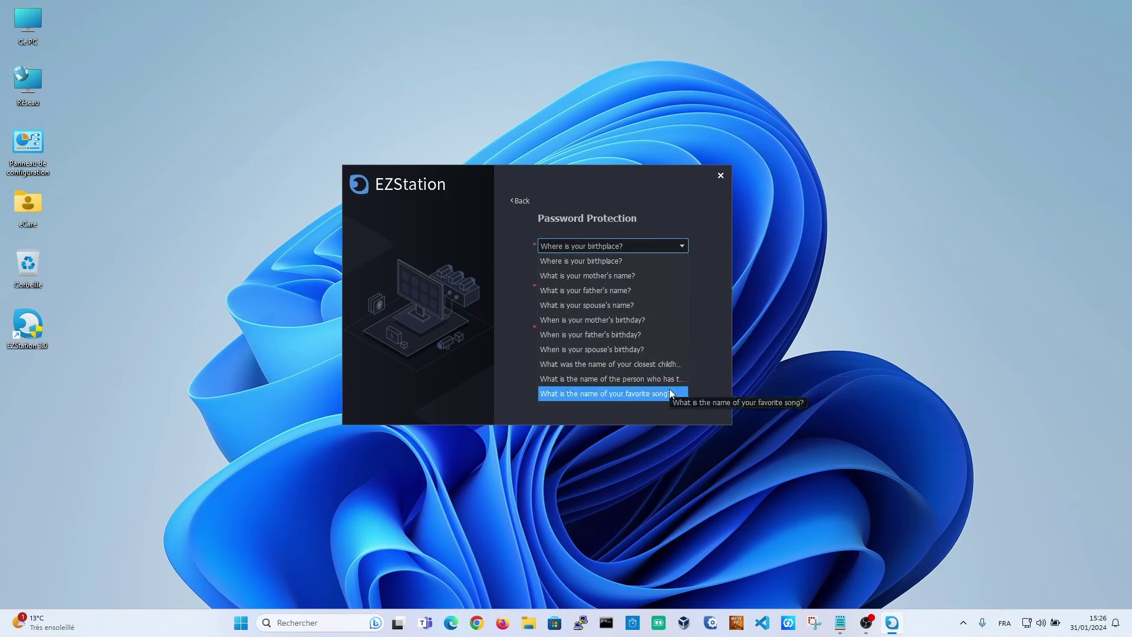
pyautogui.click(717, 234)
pyautogui.click(643, 269)
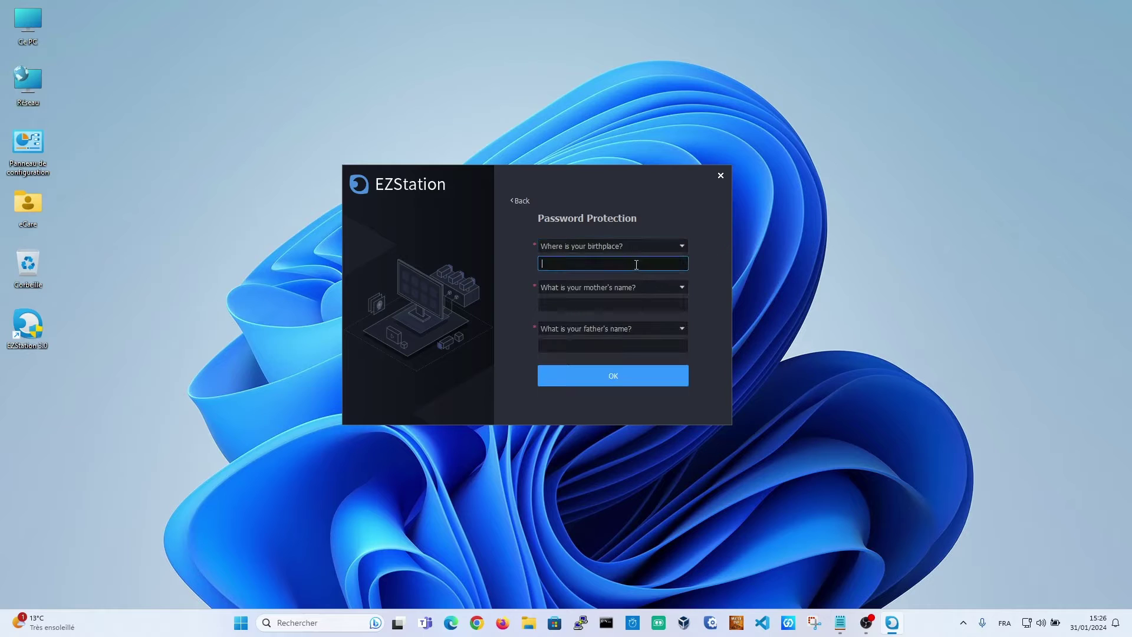
# Fill in the mother's-name and father's-name answers, then confirm and acknowledge the account creation
pyautogui.press('Tab')
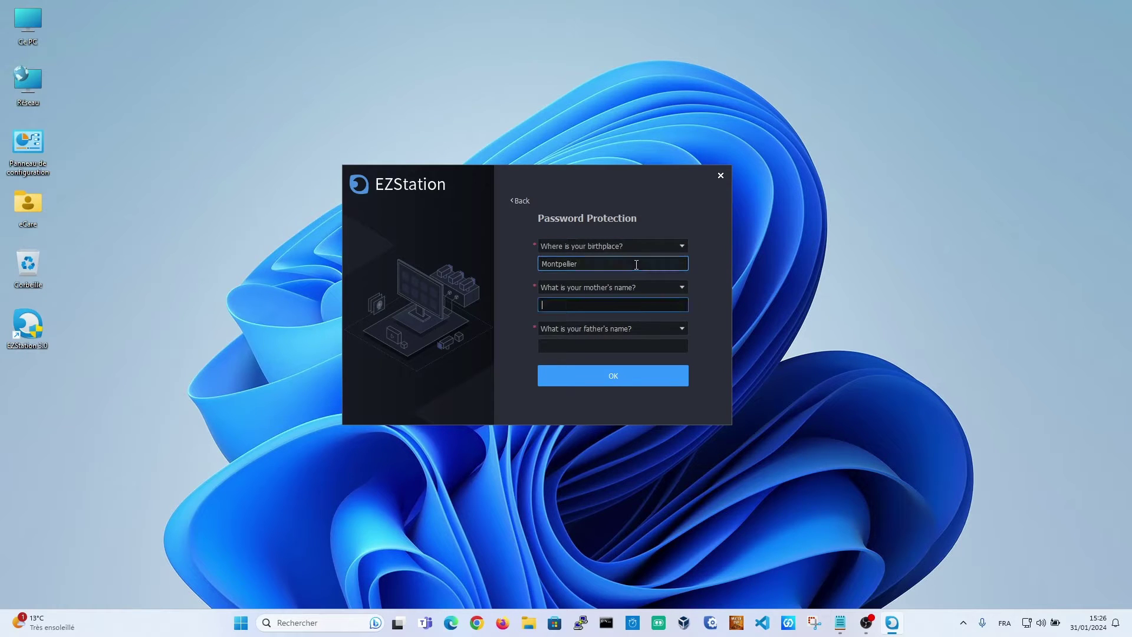
pyautogui.press('Tab')
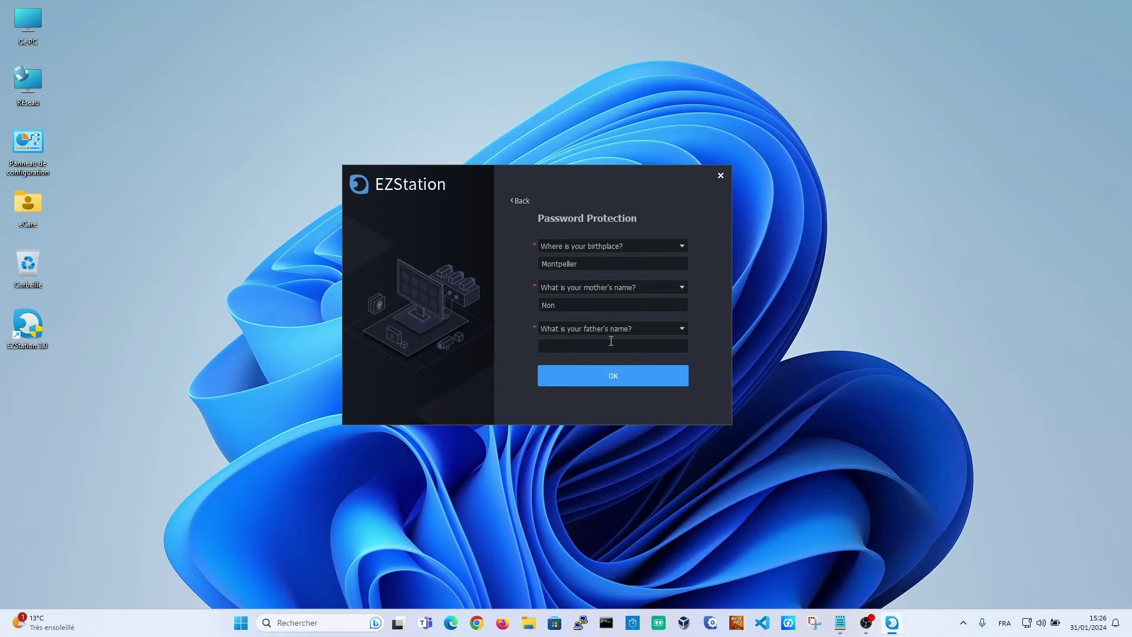
pyautogui.click(608, 346)
pyautogui.click(605, 377)
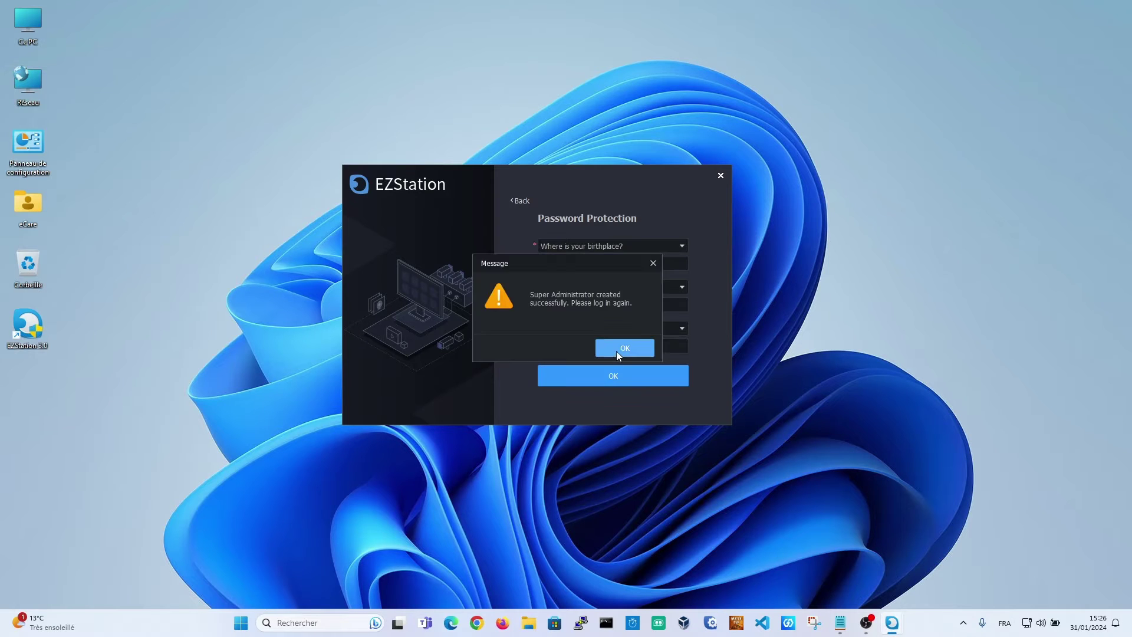
pyautogui.click(617, 349)
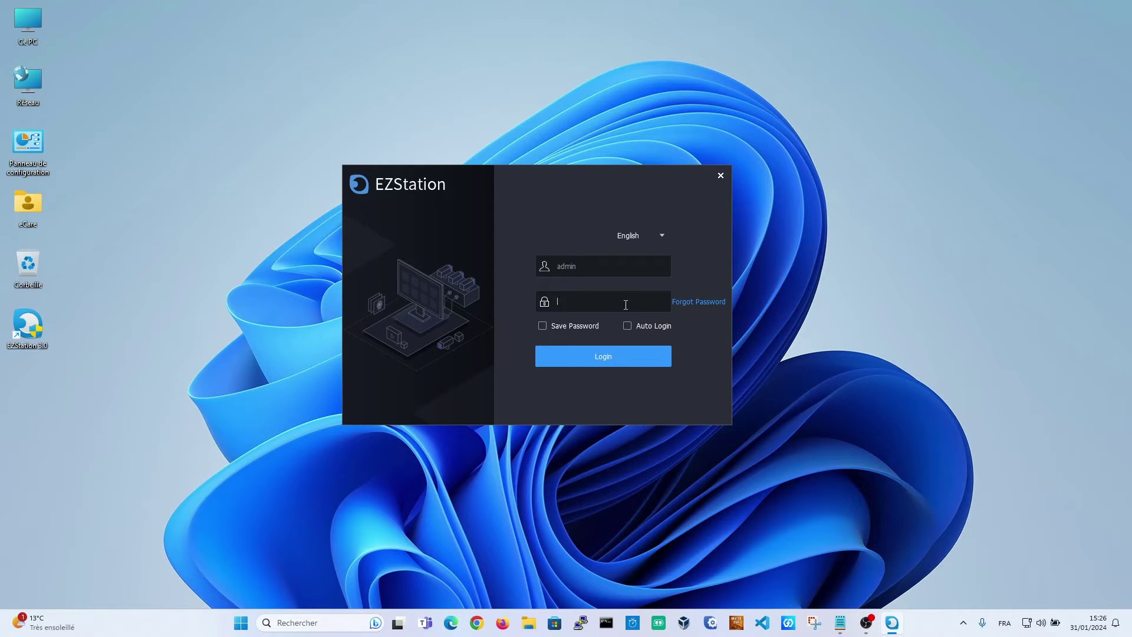
# Clear the half-typed password, switch the login language to Français, and enter the admin password
pyautogui.write('ad')
pyautogui.doubleClick(604, 303)
pyautogui.press('BackSpace')
pyautogui.click(661, 237)
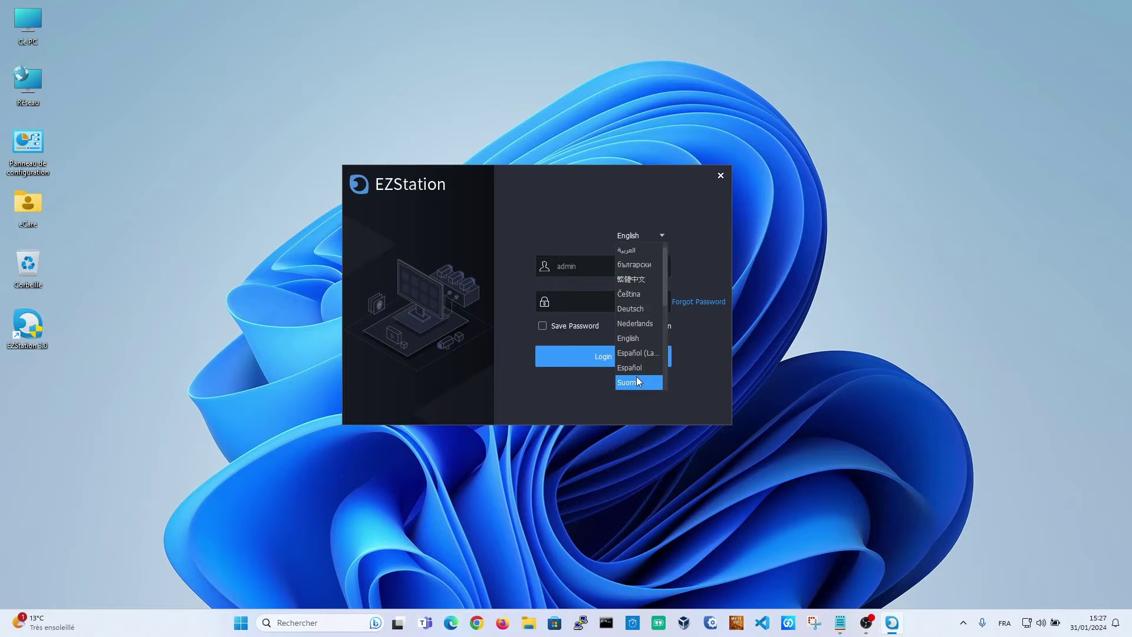
pyautogui.scroll(-1, 642, 382)
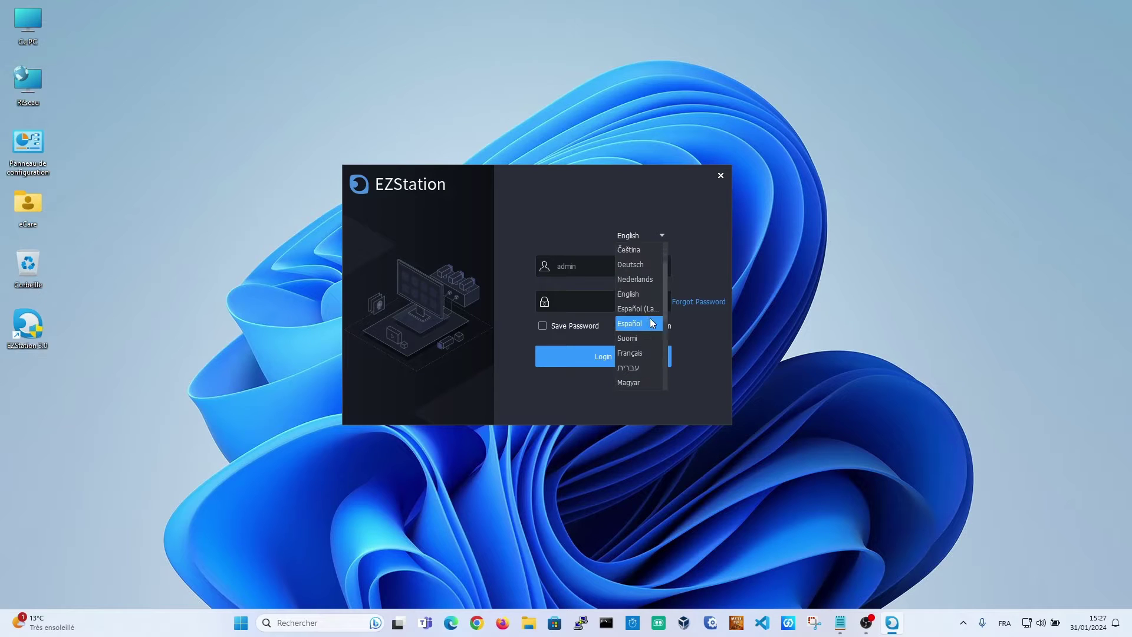
pyautogui.click(631, 353)
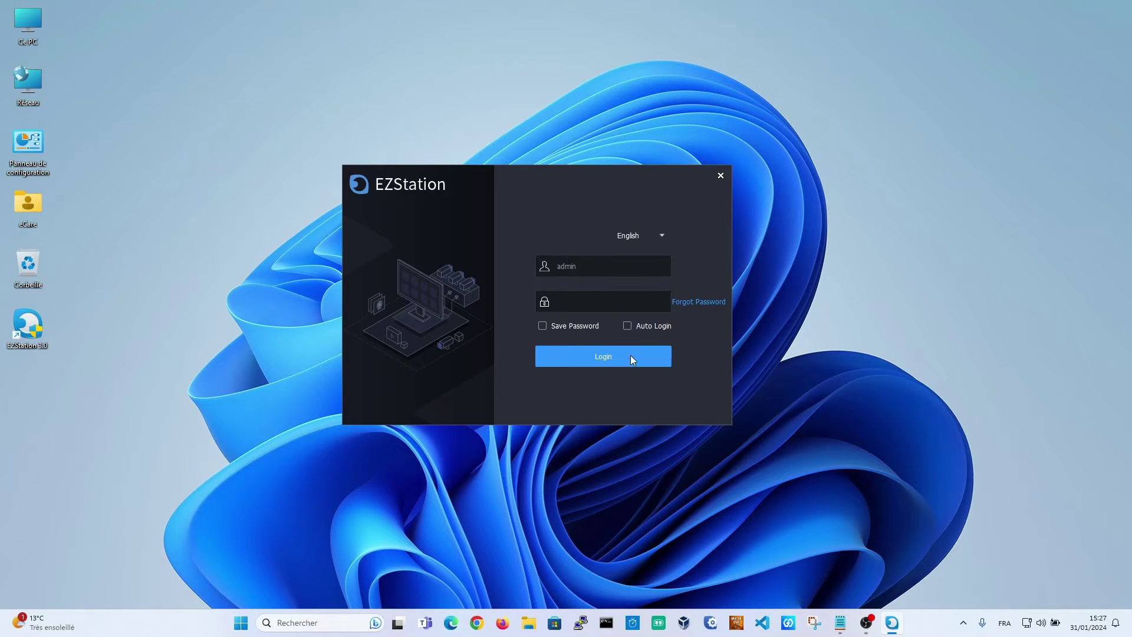
pyautogui.click(595, 300)
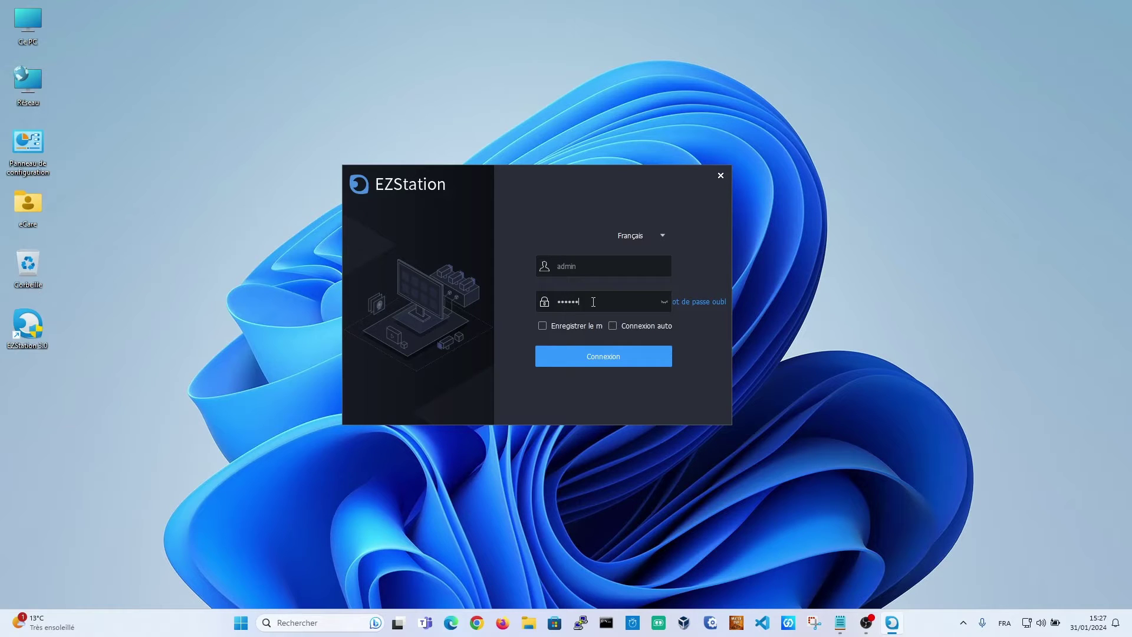
# Log in, deselect all discovered devices, and select the NVR301-16X recorder
pyautogui.click(606, 353)
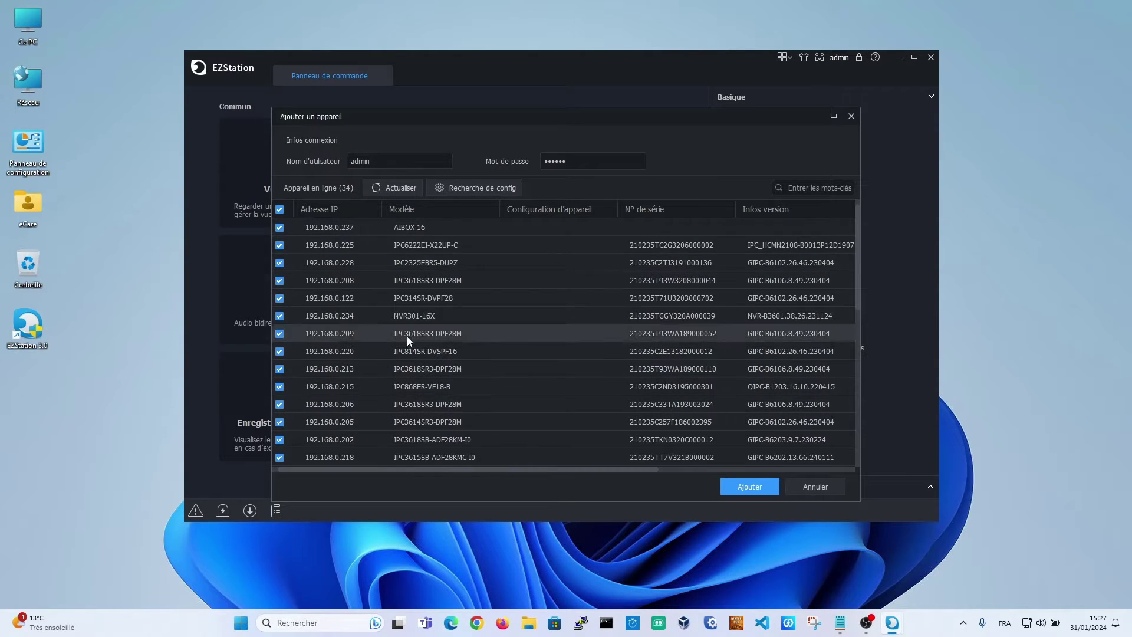
pyautogui.scroll(-7, 371, 277)
pyautogui.scroll(7, 390, 318)
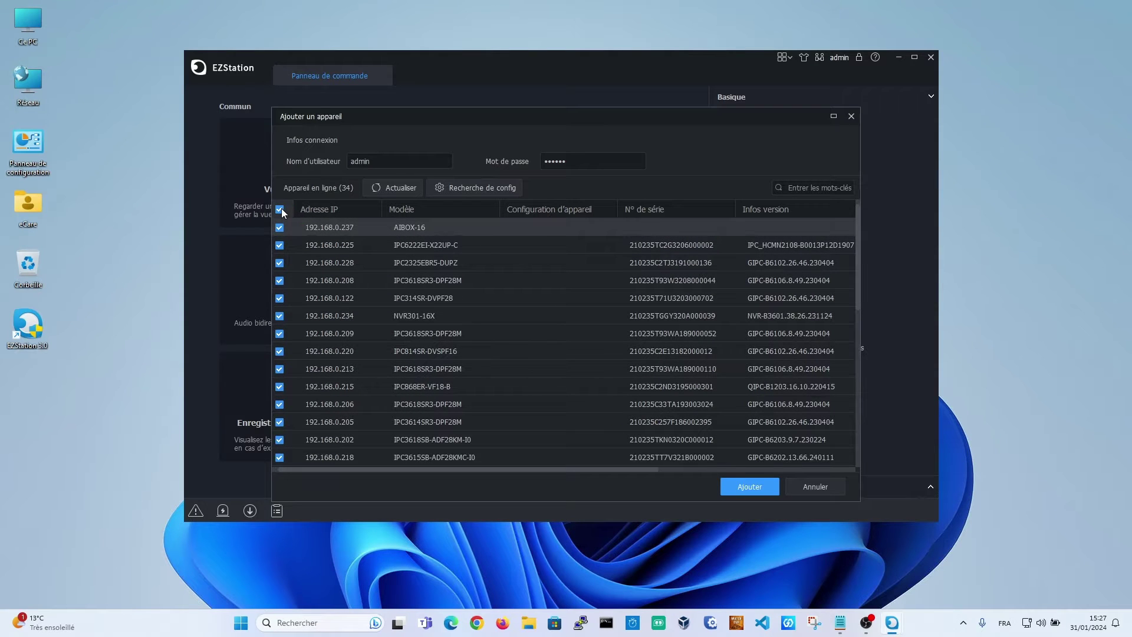
pyautogui.click(445, 265)
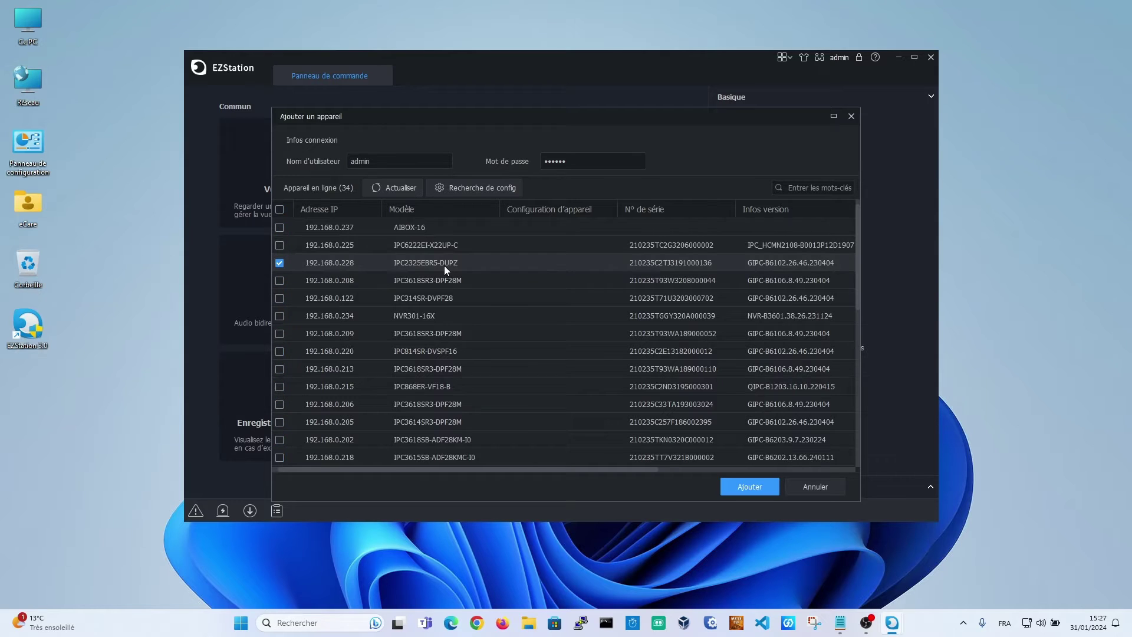
pyautogui.click(442, 317)
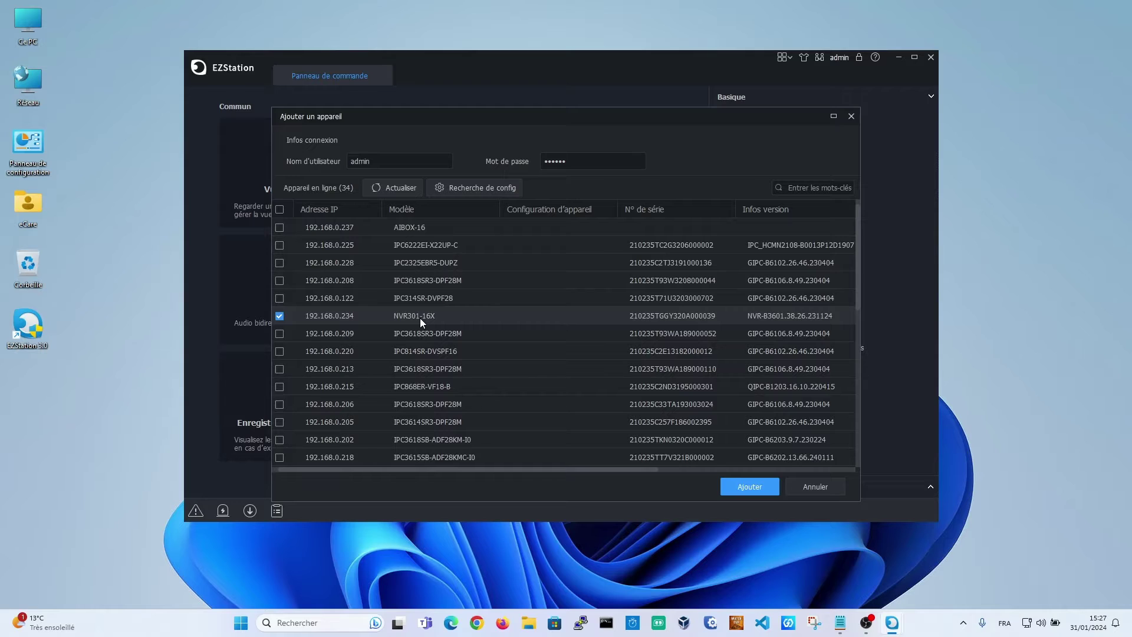
pyautogui.click(423, 280)
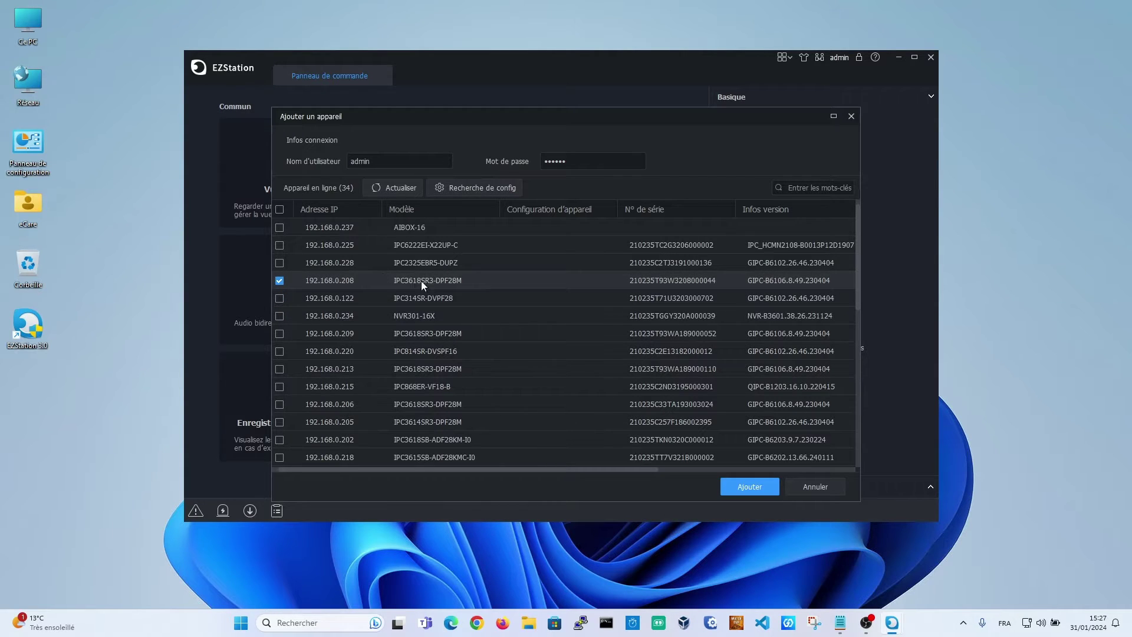
pyautogui.click(416, 314)
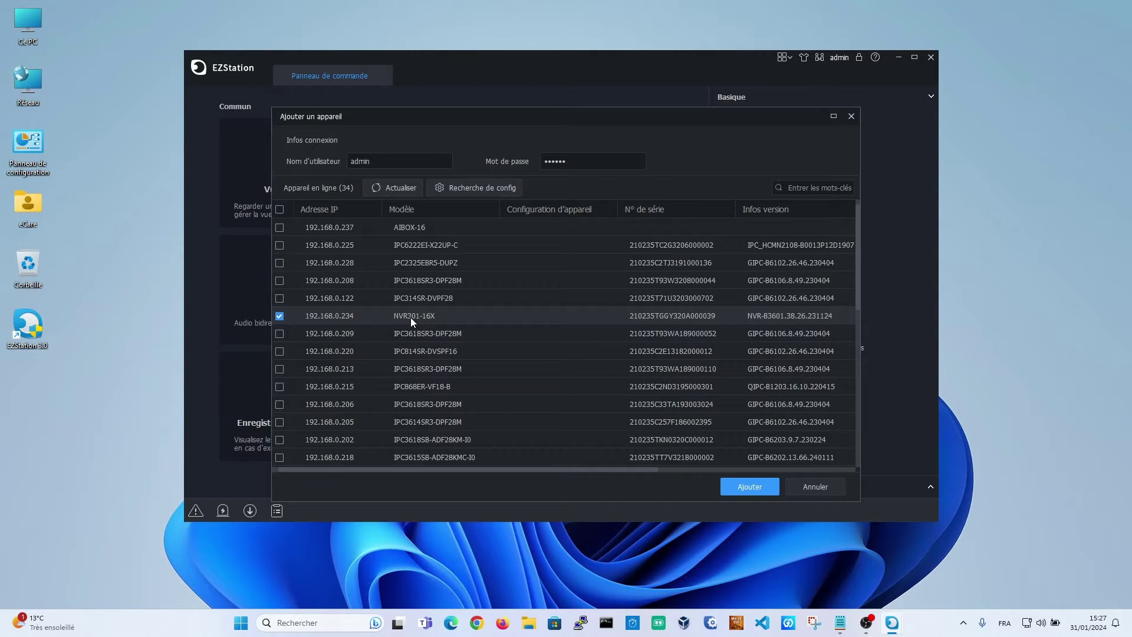
# Sort by model, tick NVR302-08E2-P8-IQ, NVR301-16X and NVR308-64E-B, retype the password and add them
pyautogui.click(421, 209)
pyautogui.scroll(-5, 440, 331)
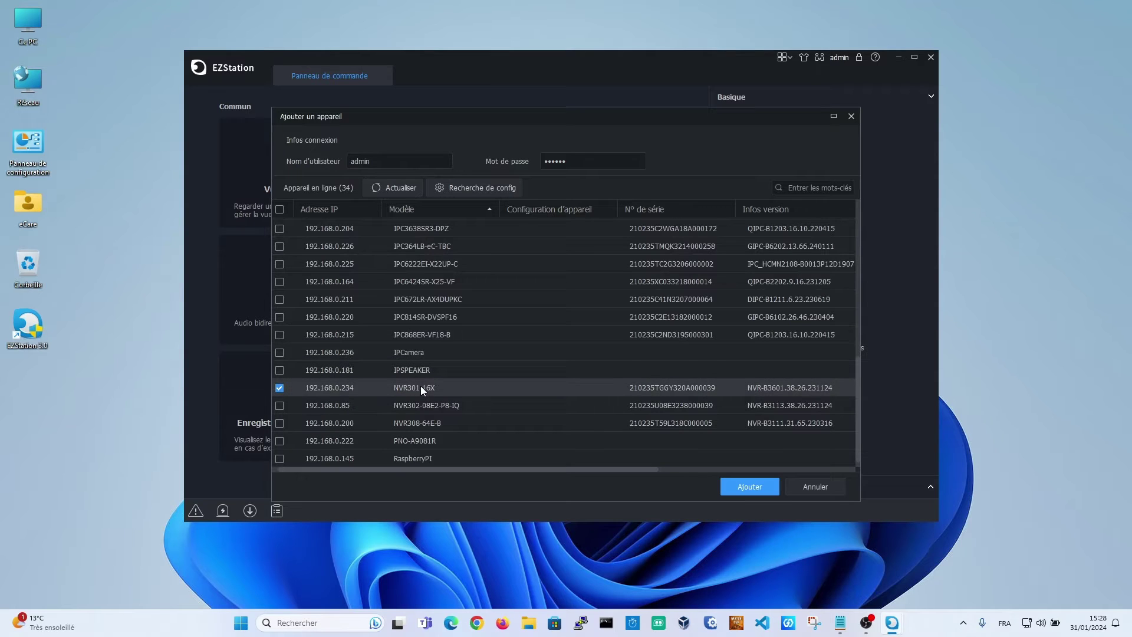
pyautogui.click(413, 406)
pyautogui.click(279, 388)
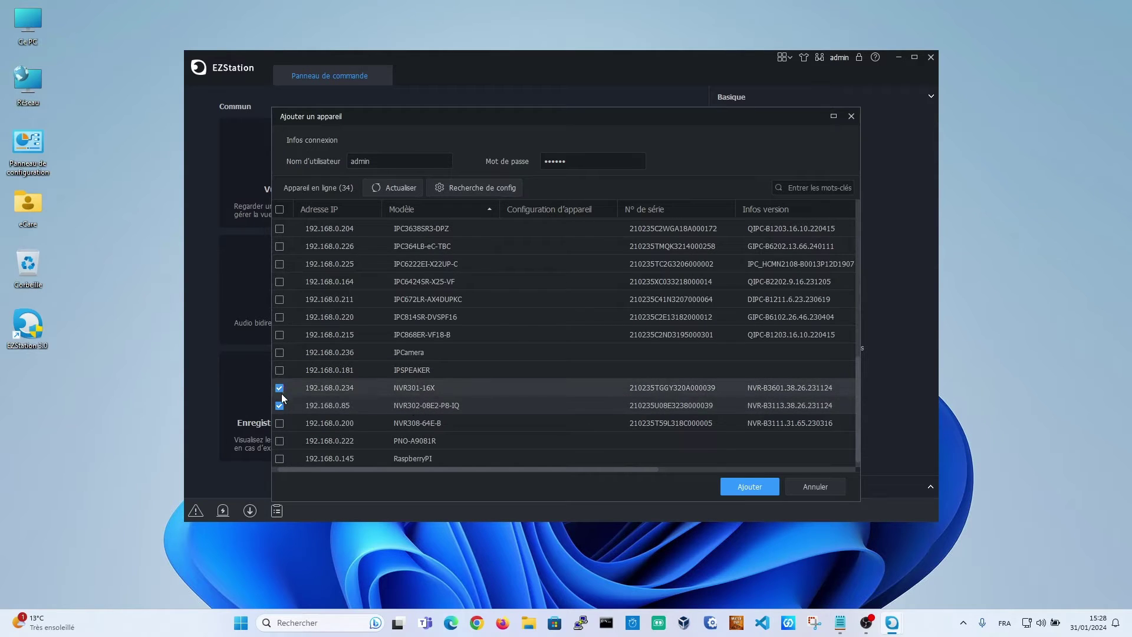
pyautogui.click(278, 423)
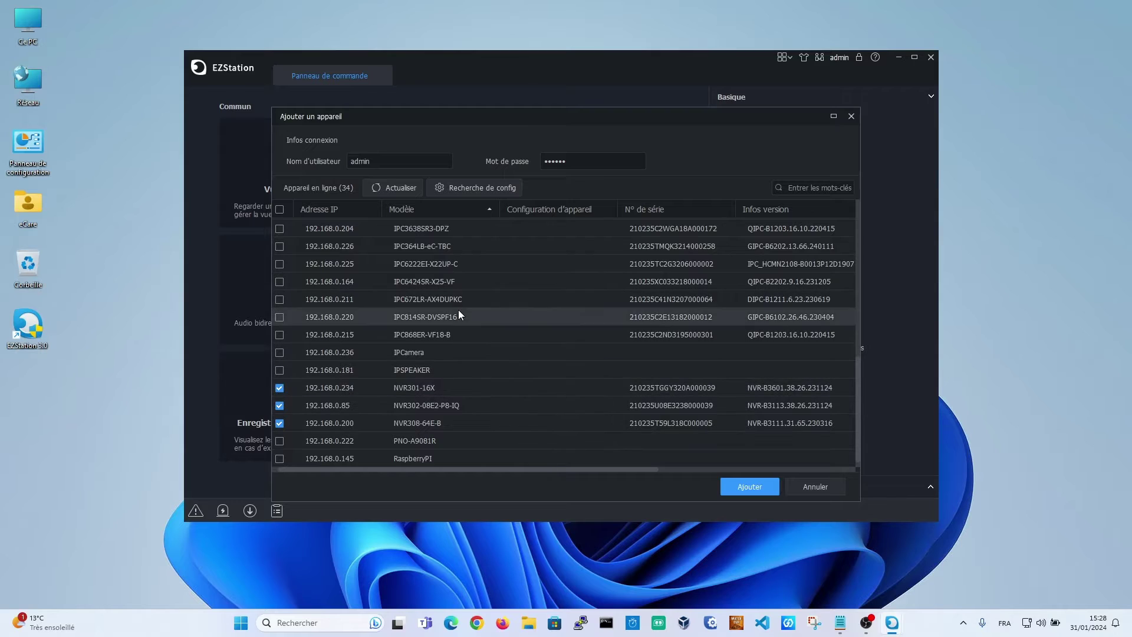
pyautogui.click(579, 165)
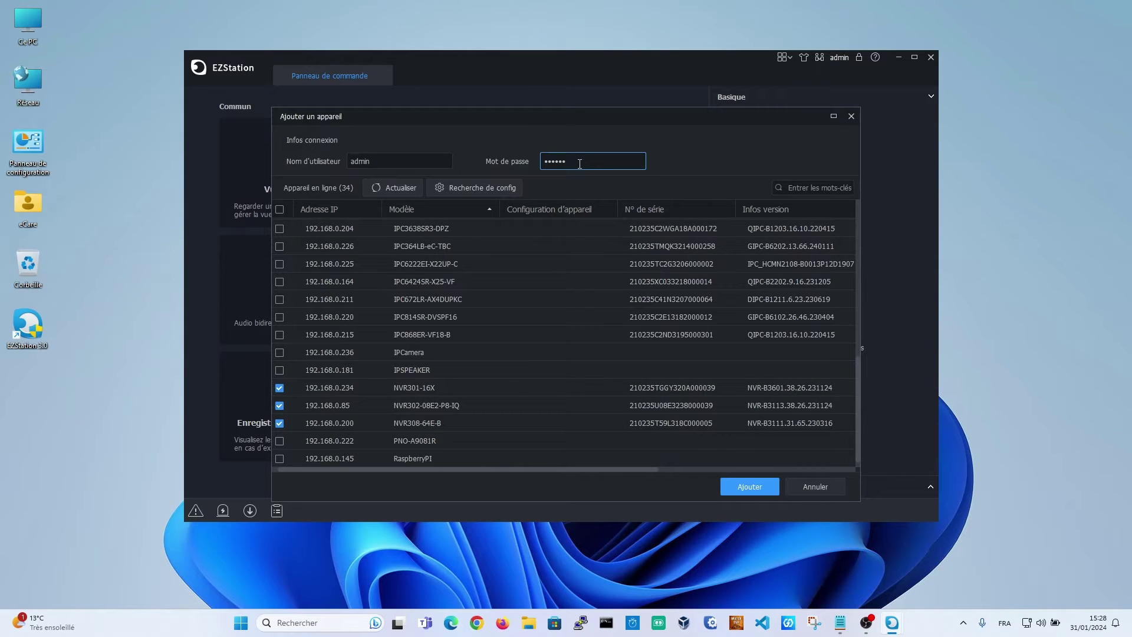
pyautogui.hotkey('ctrl', 'a')
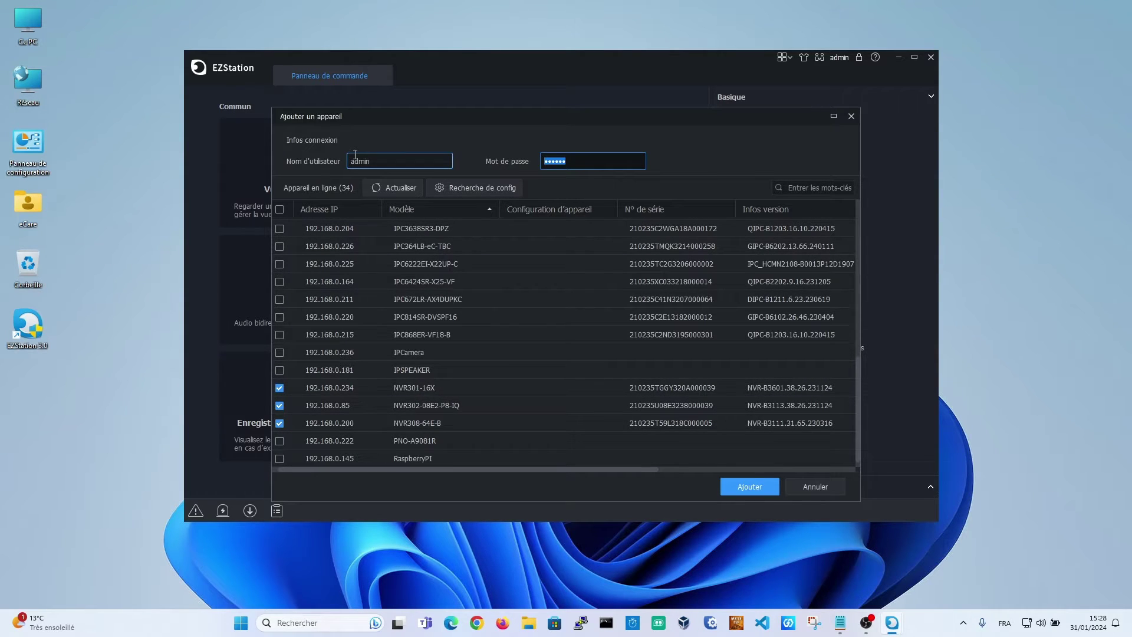
pyautogui.write('a')
pyautogui.click(757, 487)
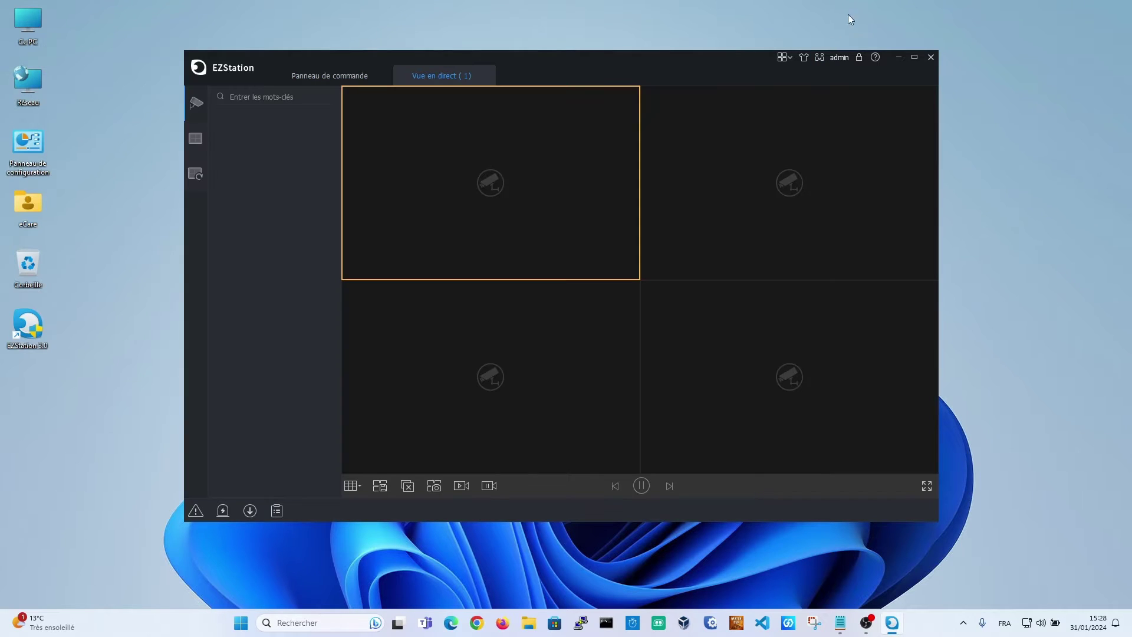
# Maximize the EZStation window, stop all live feeds and close the live view
pyautogui.click(914, 58)
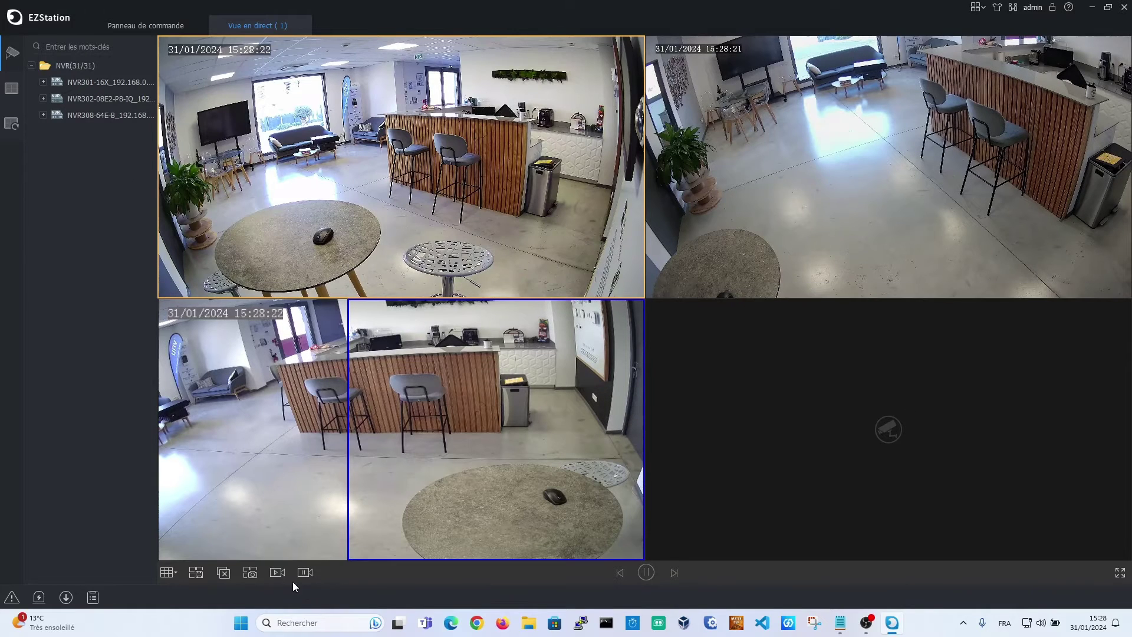
pyautogui.click(224, 572)
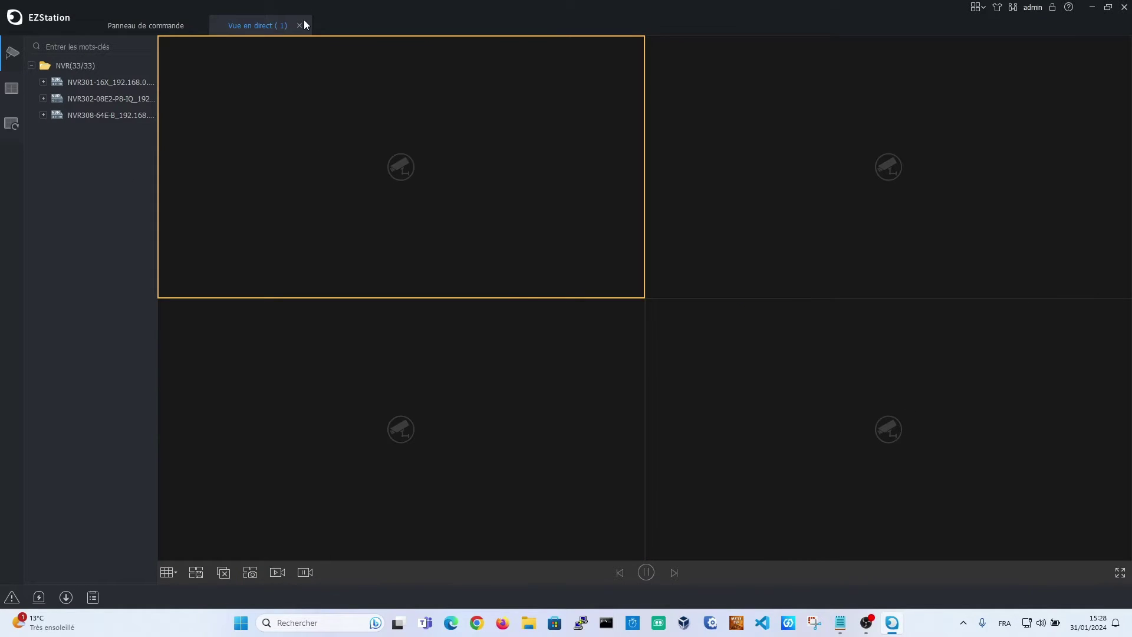
pyautogui.click(301, 26)
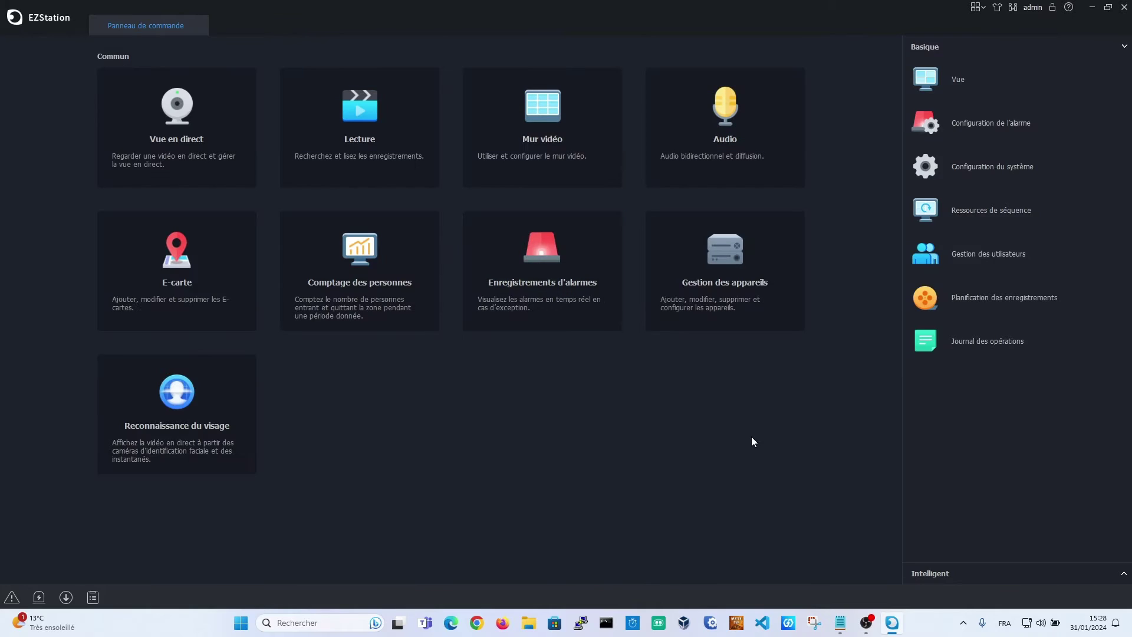
# In device management, select the NVR301-16X row and open the État status overview
pyautogui.click(738, 288)
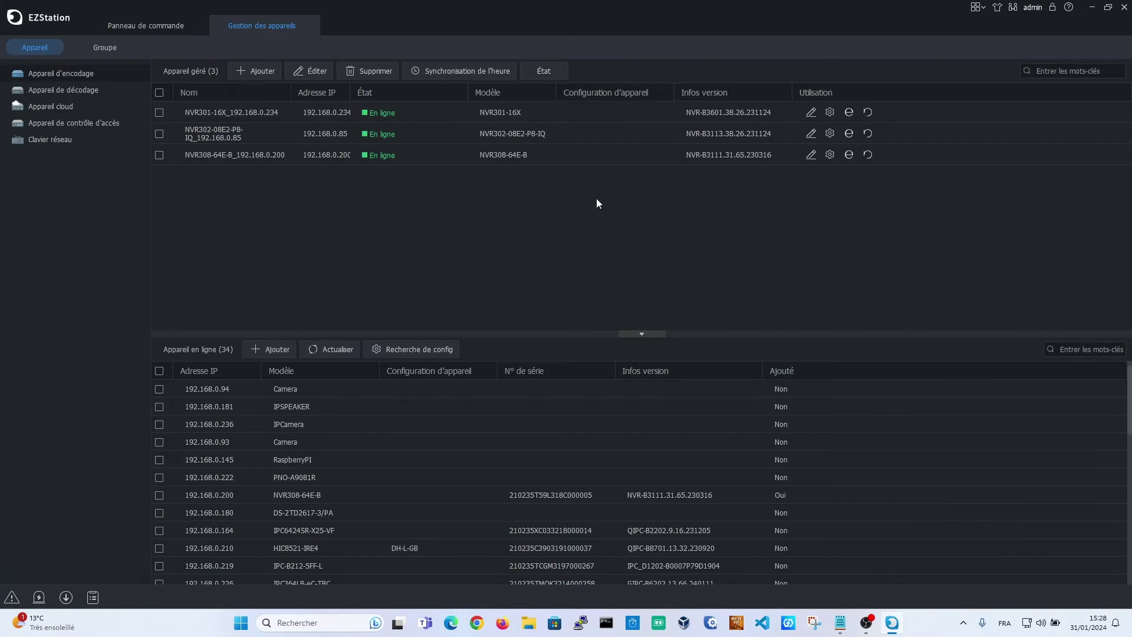
pyautogui.click(368, 119)
pyautogui.click(376, 136)
pyautogui.click(380, 154)
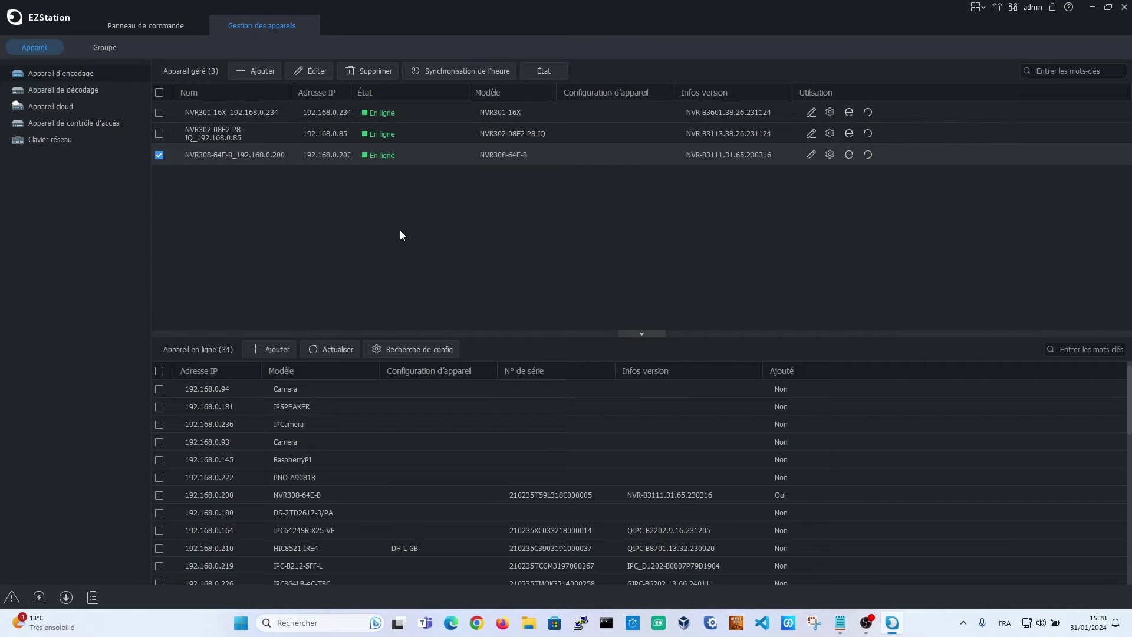
pyautogui.click(473, 117)
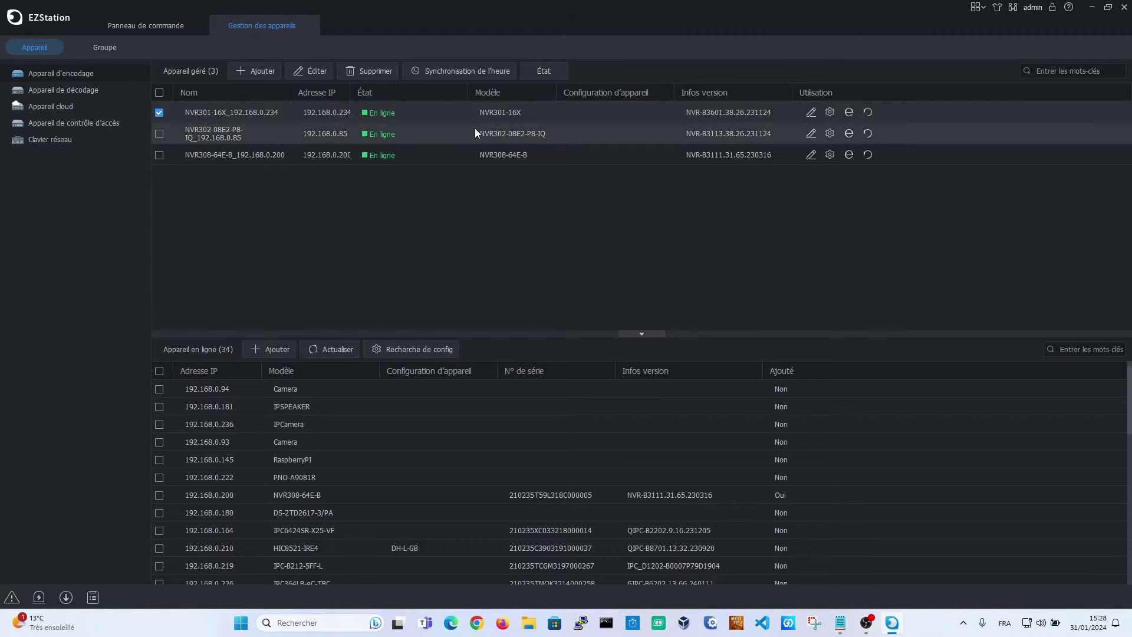
pyautogui.click(551, 71)
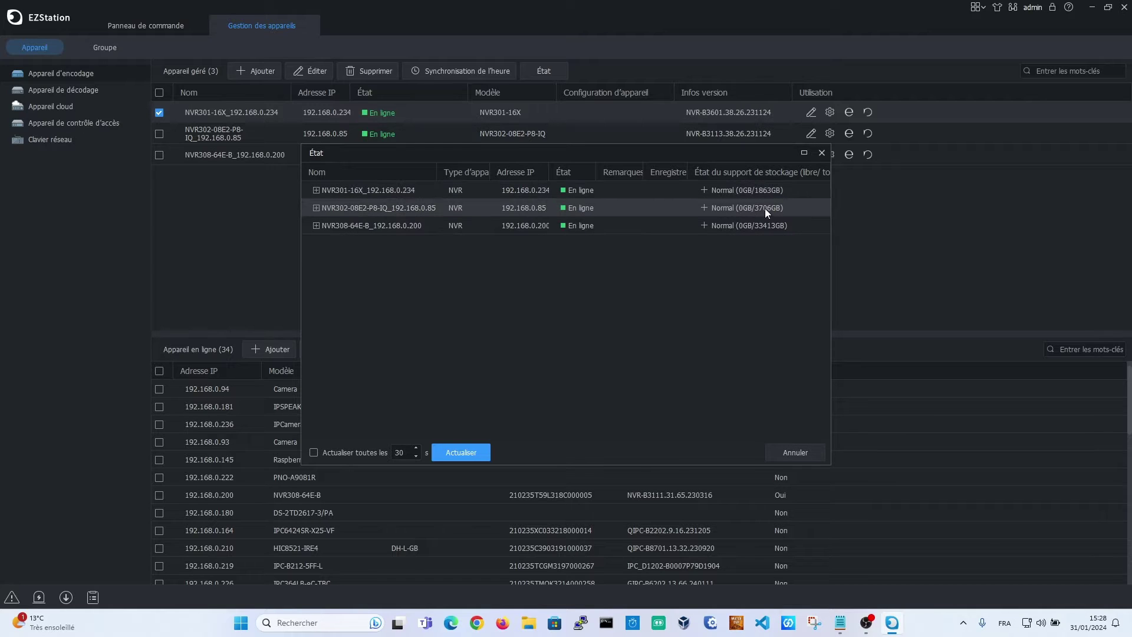
# Expand NVR301-16X in État, scroll through its cameras, collapse it and close the dialog
pyautogui.click(316, 190)
pyautogui.scroll(-3, 412, 253)
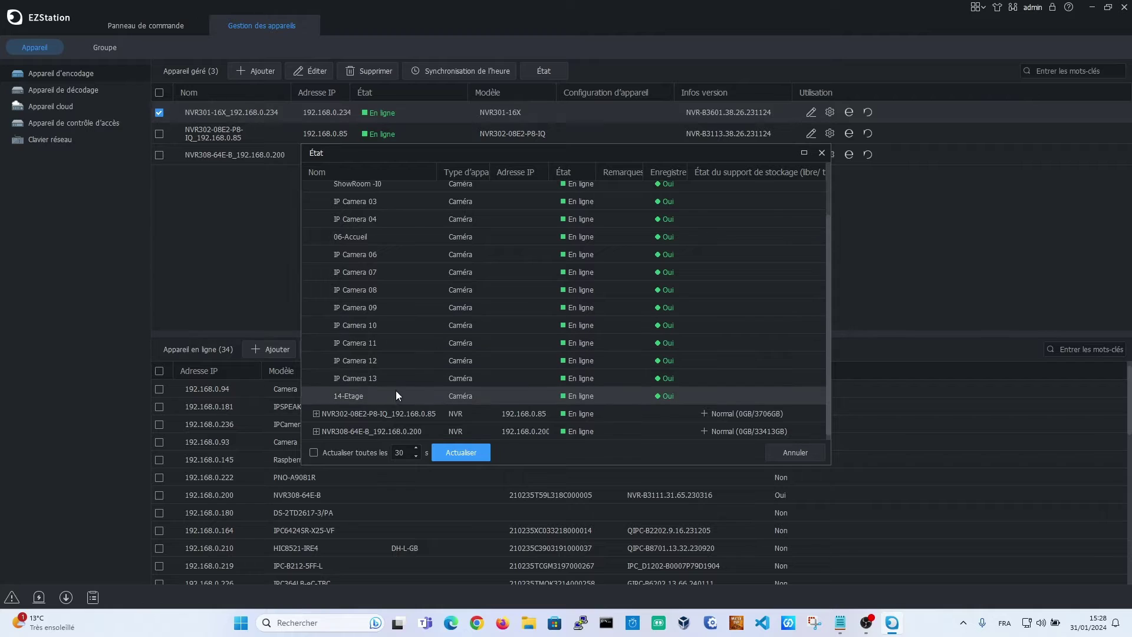
pyautogui.scroll(3, 396, 390)
pyautogui.scroll(-2, 407, 356)
pyautogui.scroll(2, 409, 359)
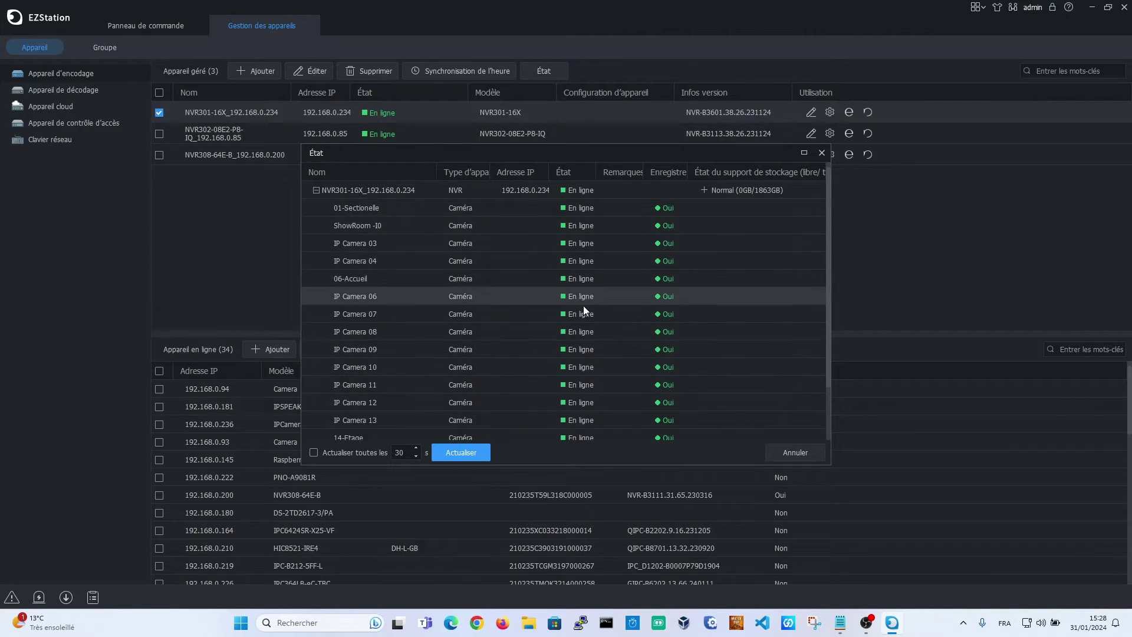
pyautogui.scroll(-2, 584, 319)
pyautogui.scroll(2, 586, 337)
pyautogui.click(316, 190)
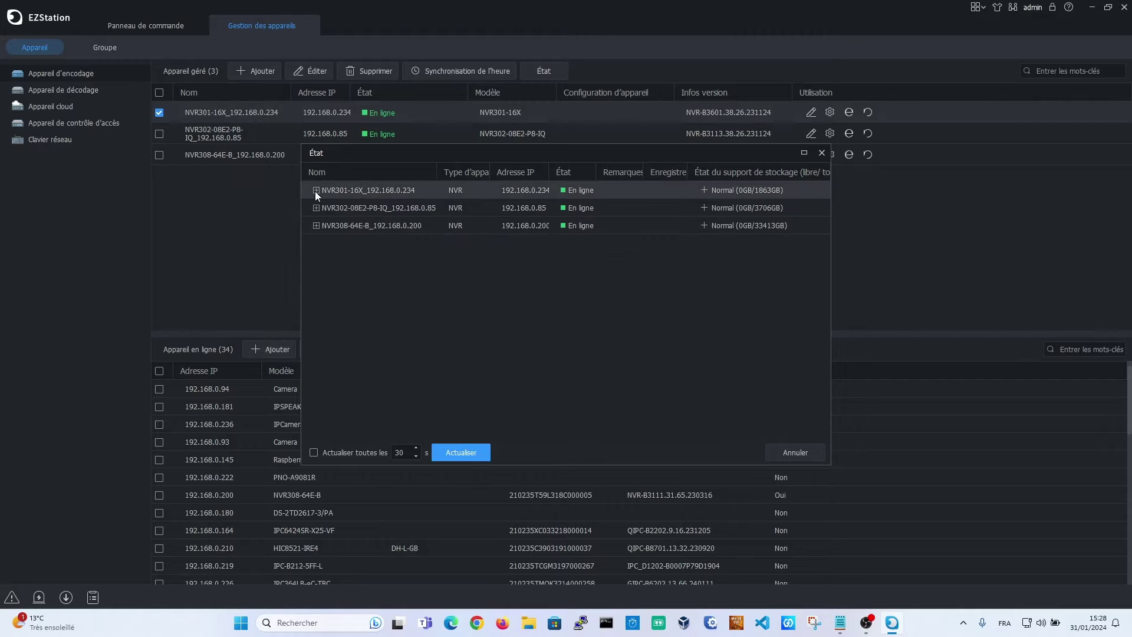
pyautogui.click(822, 153)
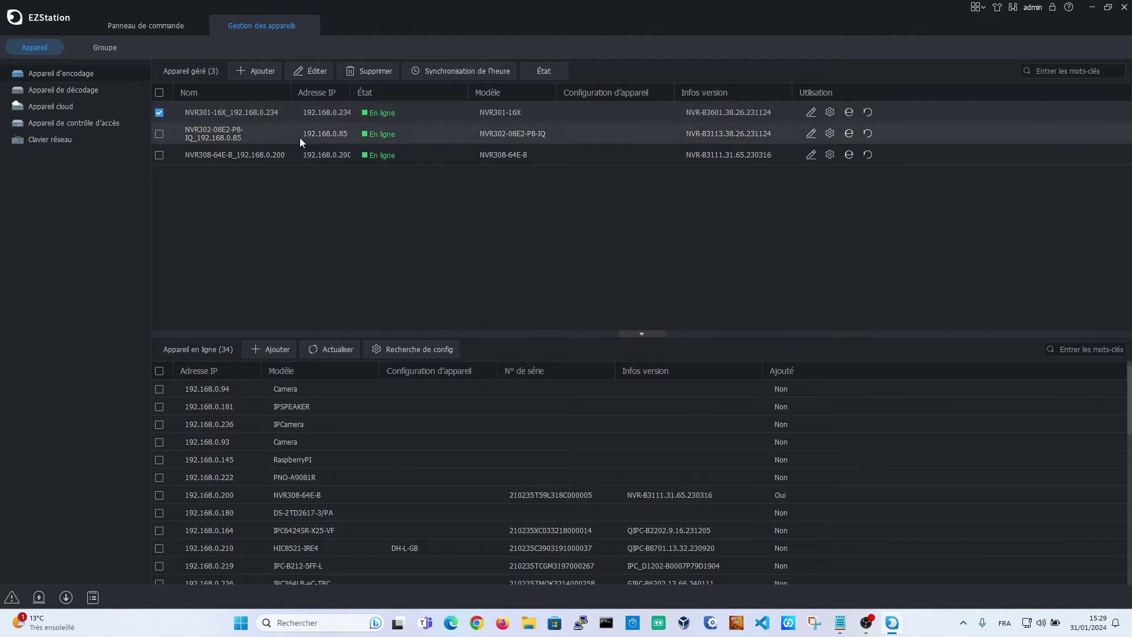
# Close device management, open Vue en direct, and expand NVR308-64E-B's camera list
pyautogui.click(307, 26)
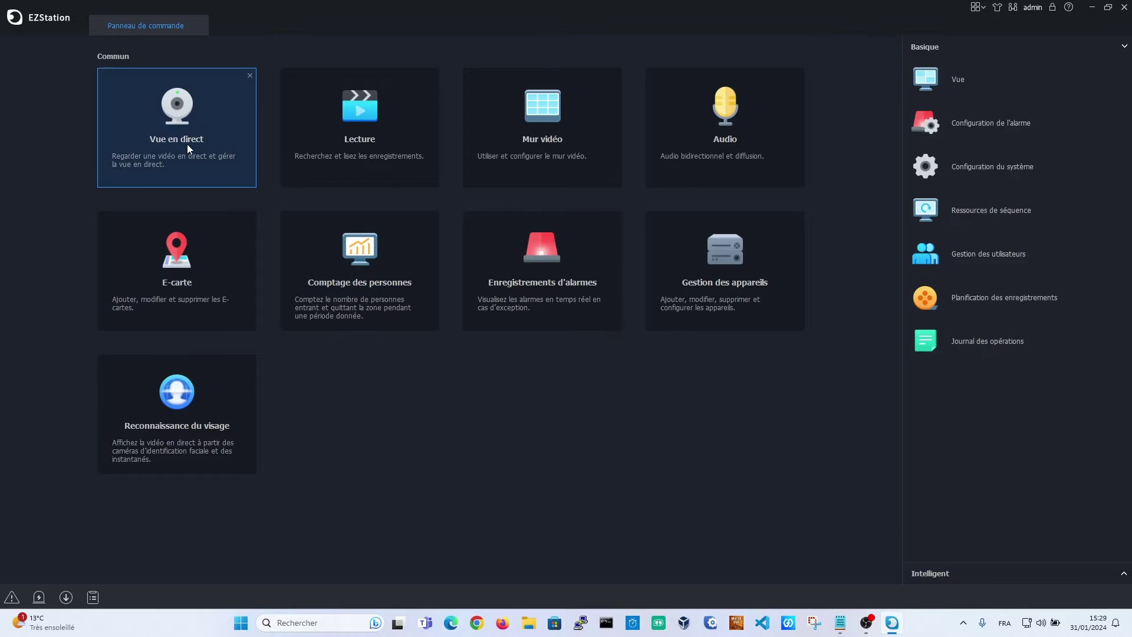
pyautogui.click(151, 137)
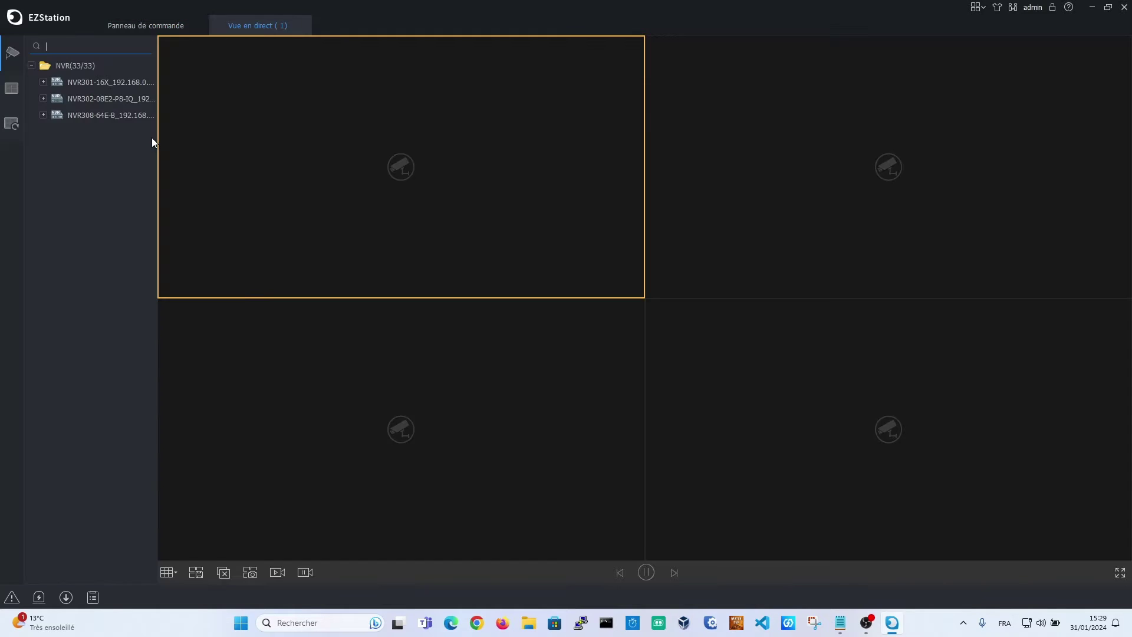
pyautogui.click(49, 114)
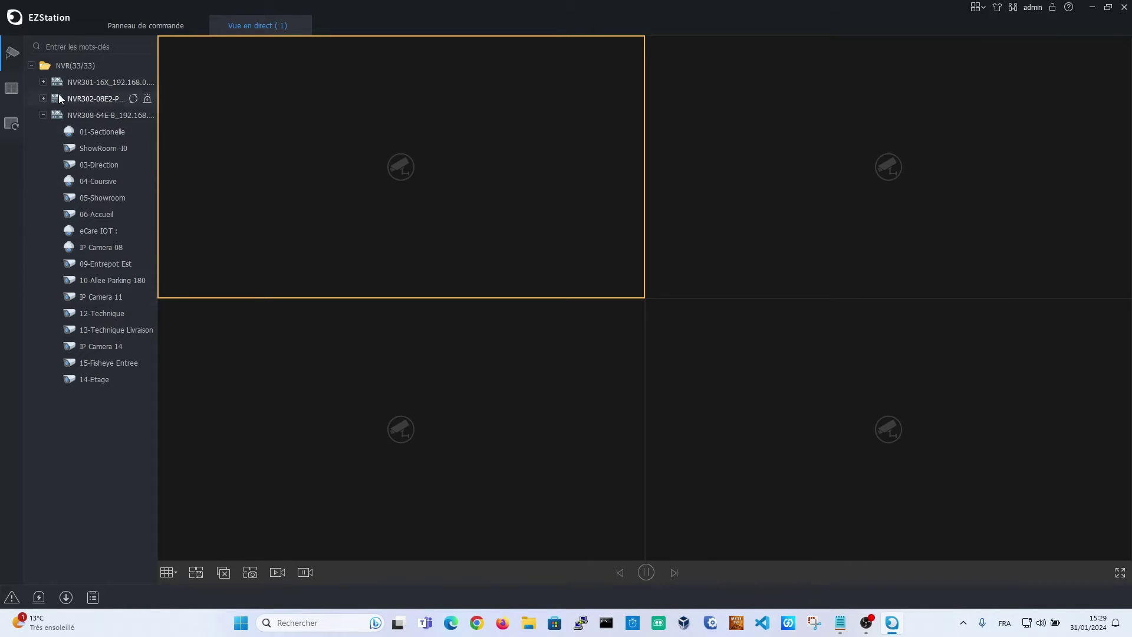
# Expand NVR302 and NVR301-16X, then place IP Cameras 13, 12, 11 and 10 in the four panes
pyautogui.click(43, 99)
pyautogui.click(43, 82)
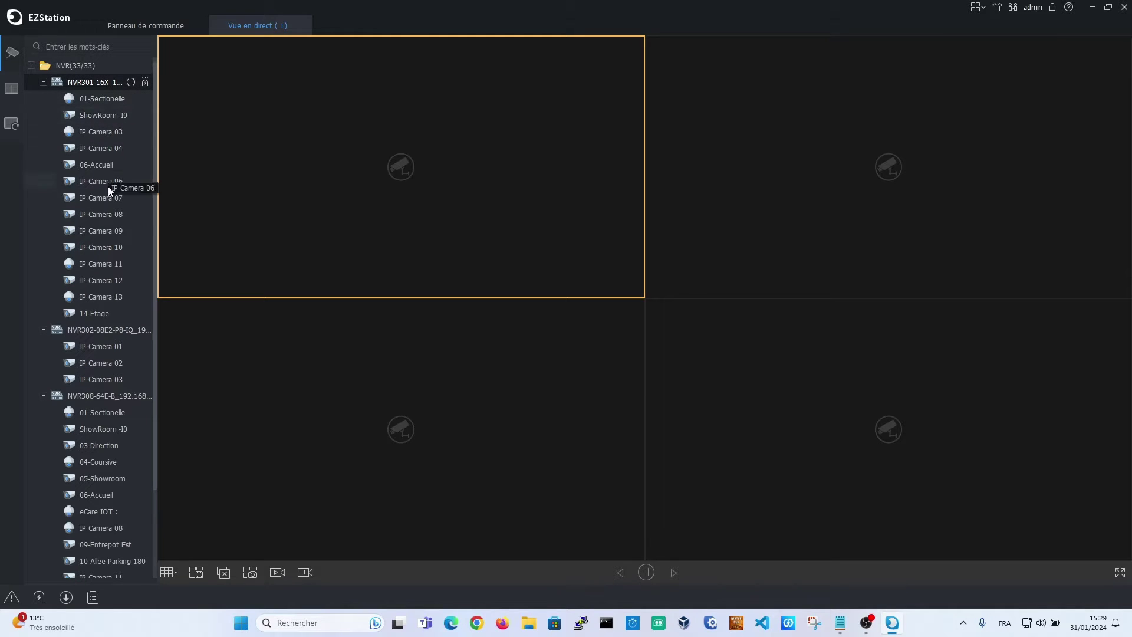
pyautogui.doubleClick(114, 296)
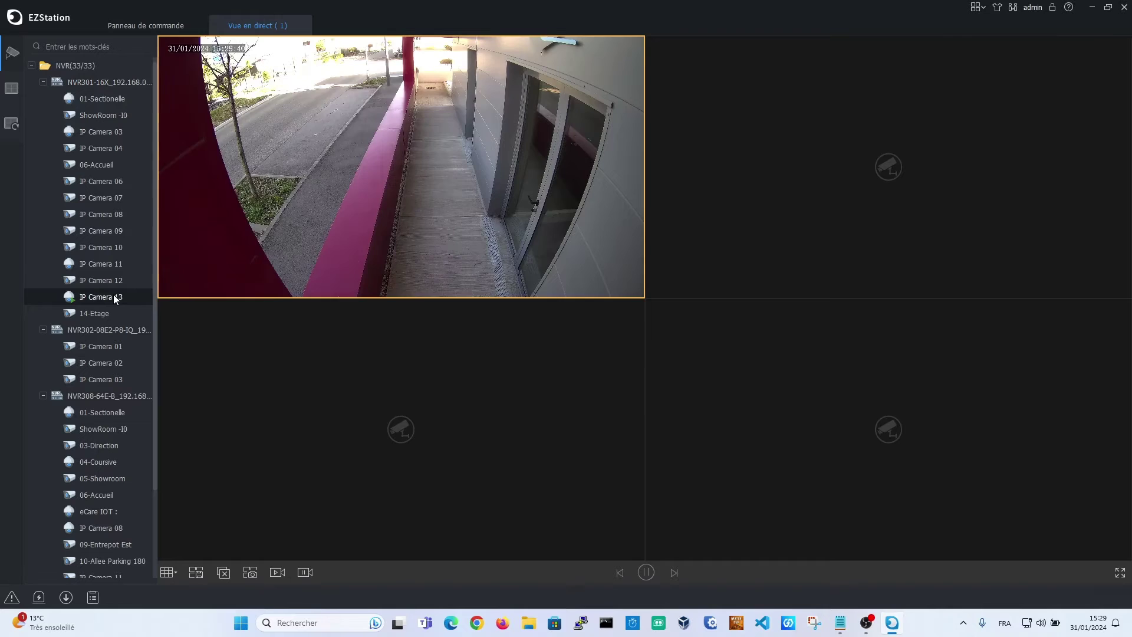
pyautogui.moveTo(99, 281); pyautogui.dragTo(753, 215)
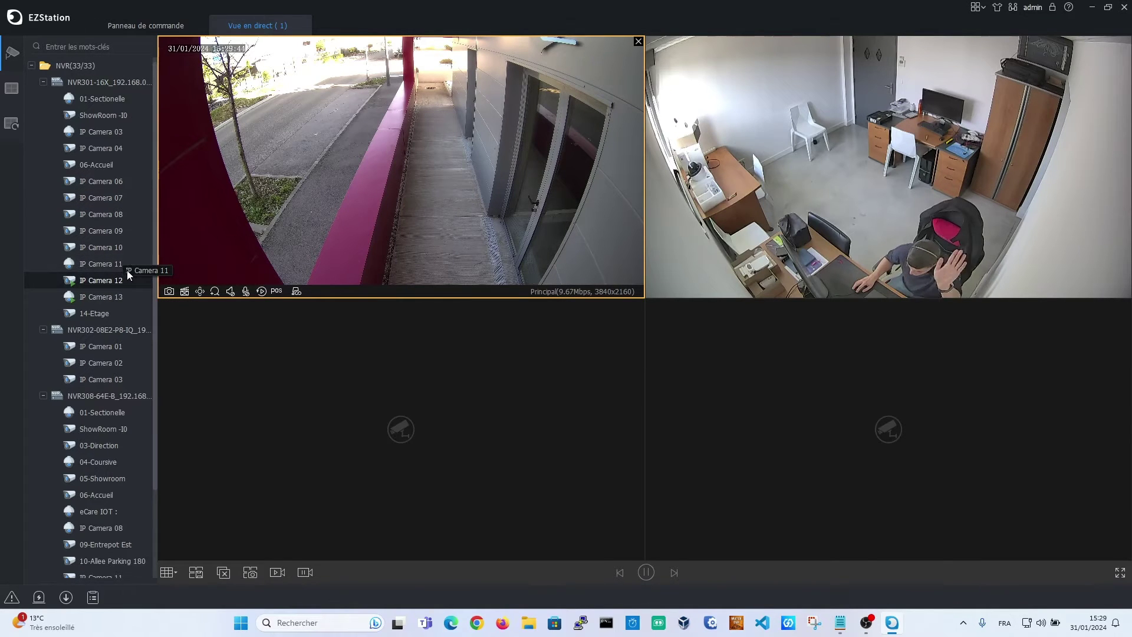
pyautogui.moveTo(112, 264); pyautogui.dragTo(534, 467)
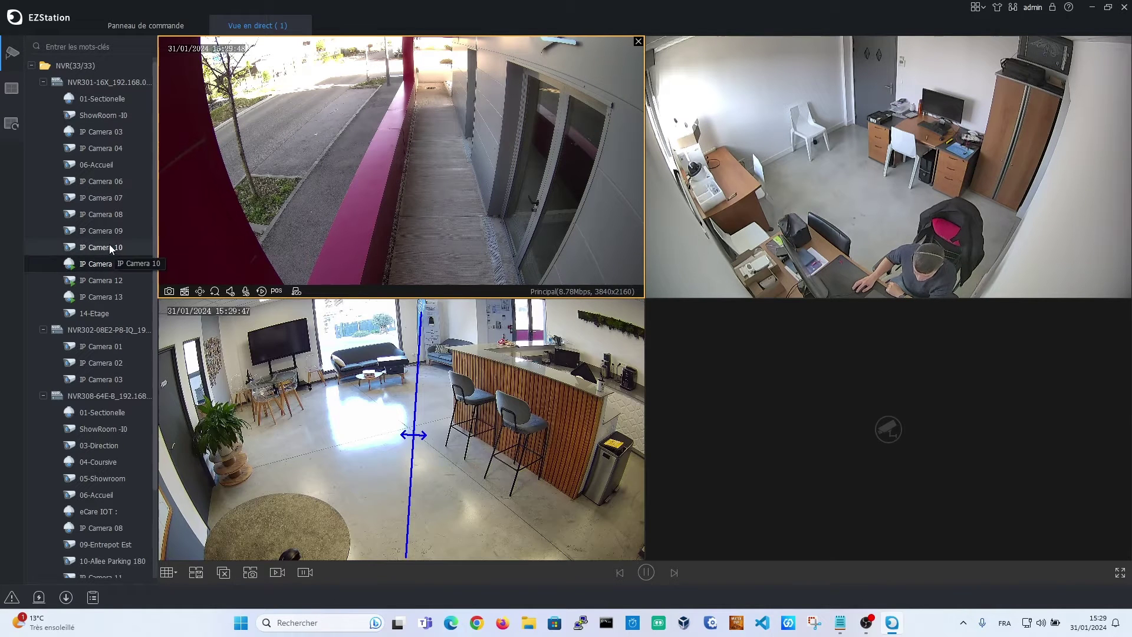
pyautogui.moveTo(112, 248); pyautogui.dragTo(910, 469)
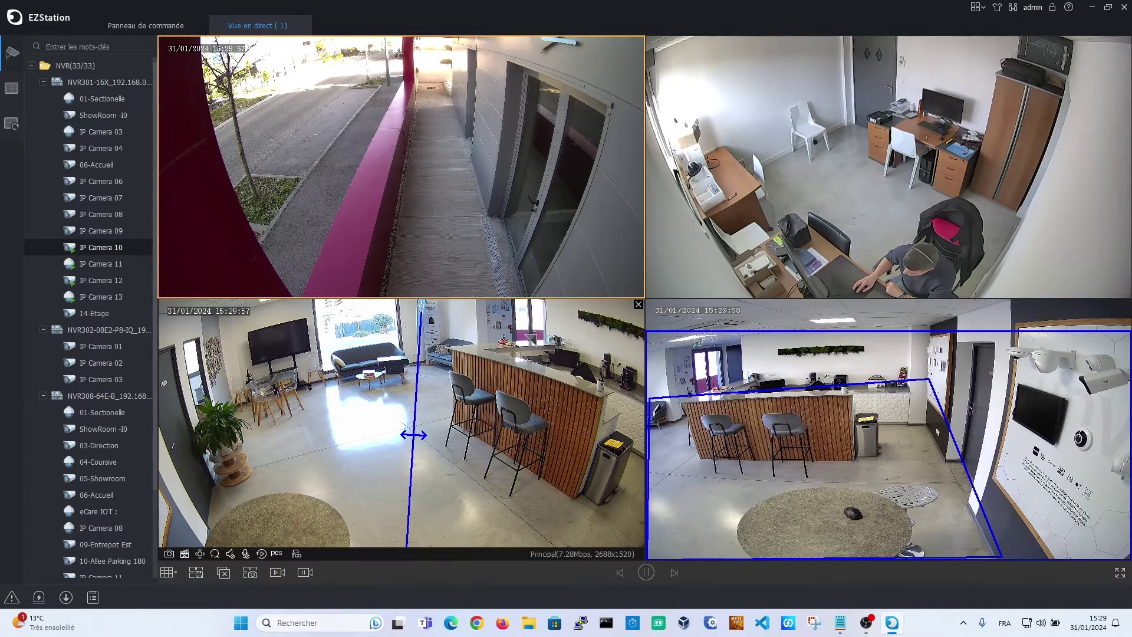
pyautogui.rightClick(804, 370)
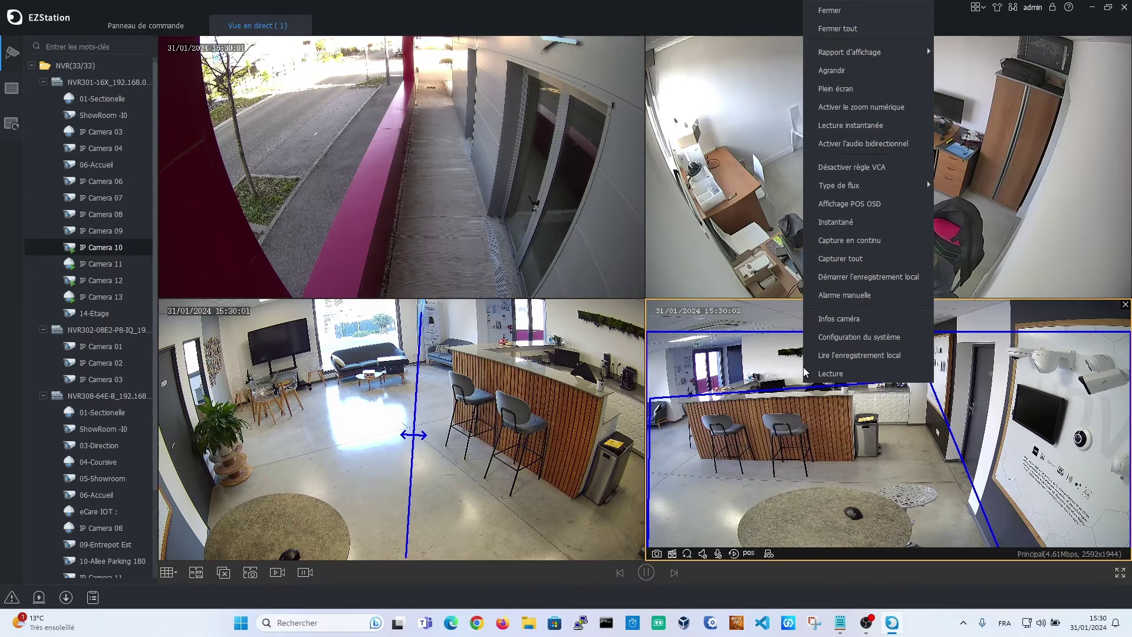
pyautogui.click(851, 167)
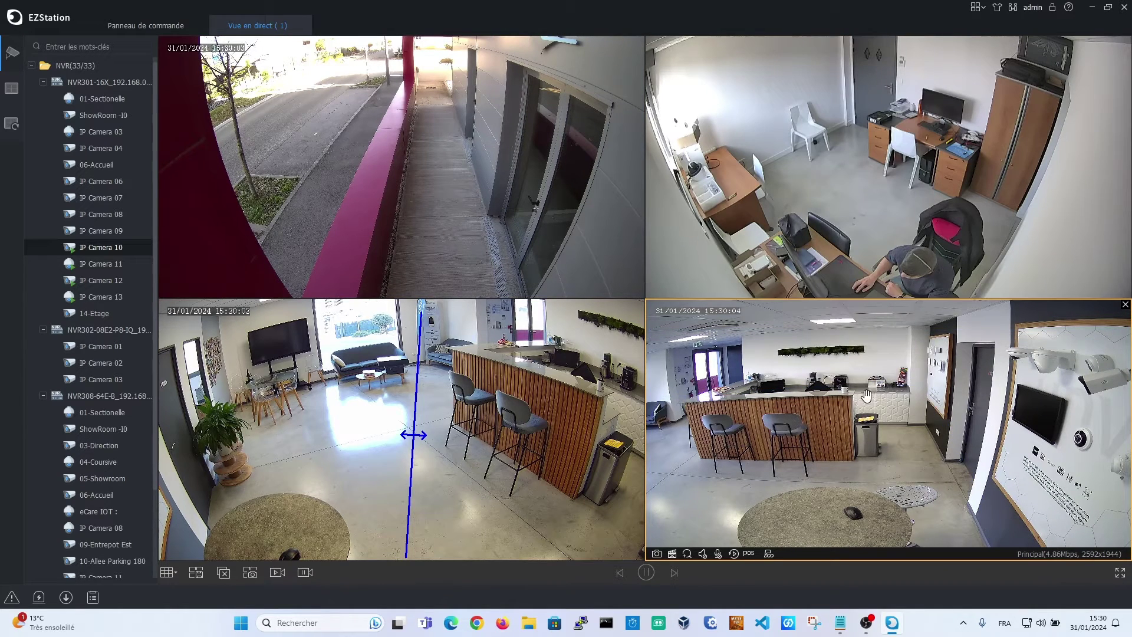
pyautogui.rightClick(900, 391)
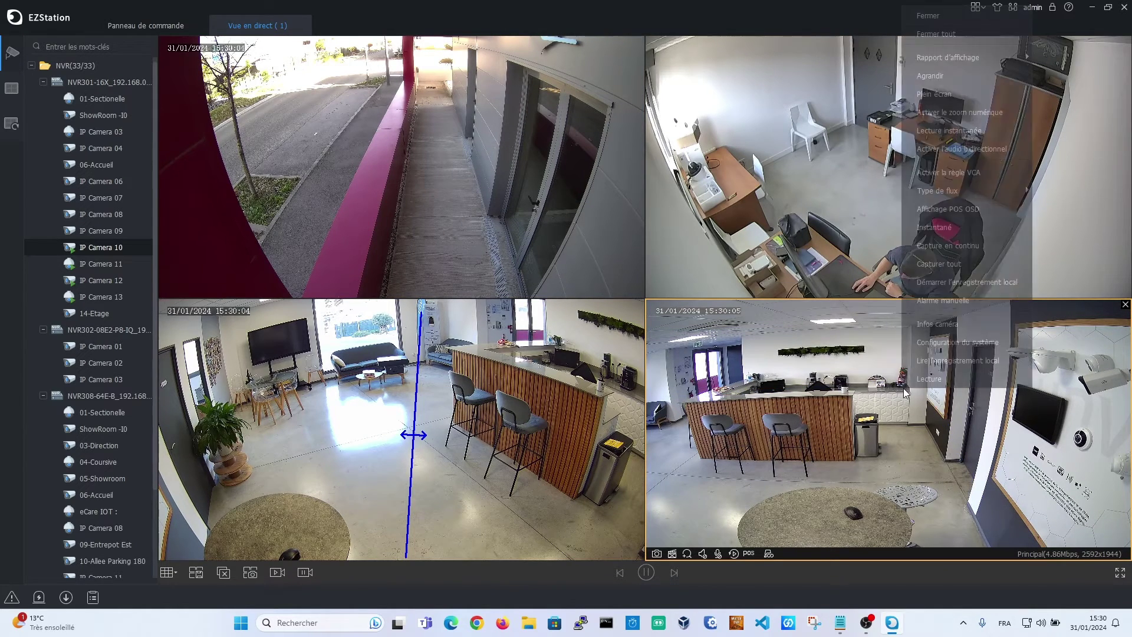
pyautogui.click(949, 175)
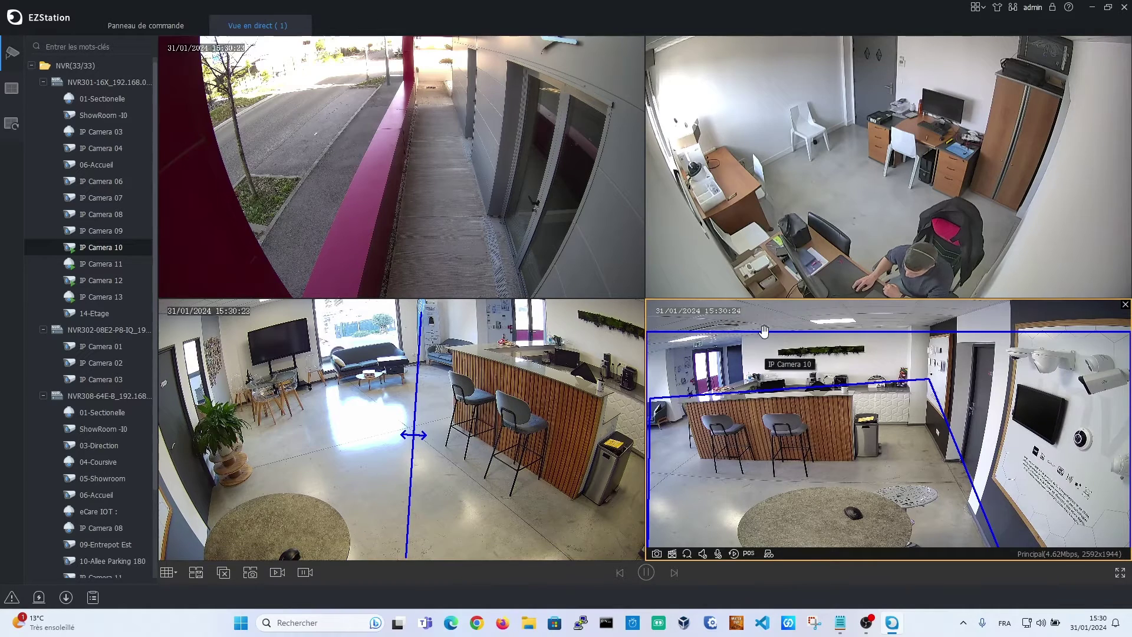
pyautogui.doubleClick(470, 421)
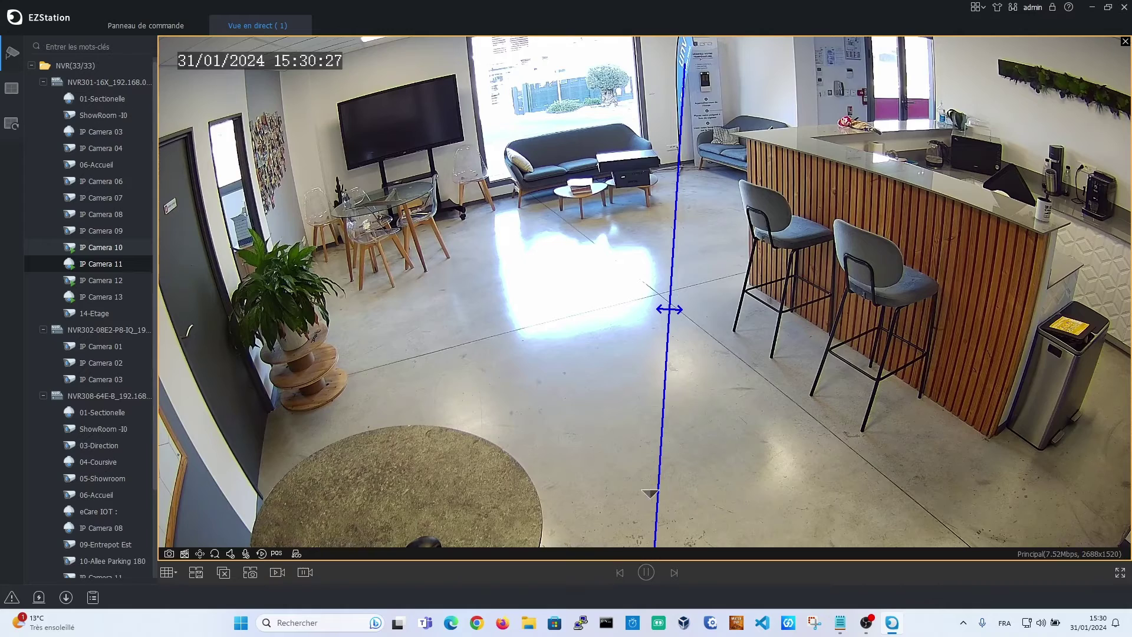
pyautogui.doubleClick(461, 437)
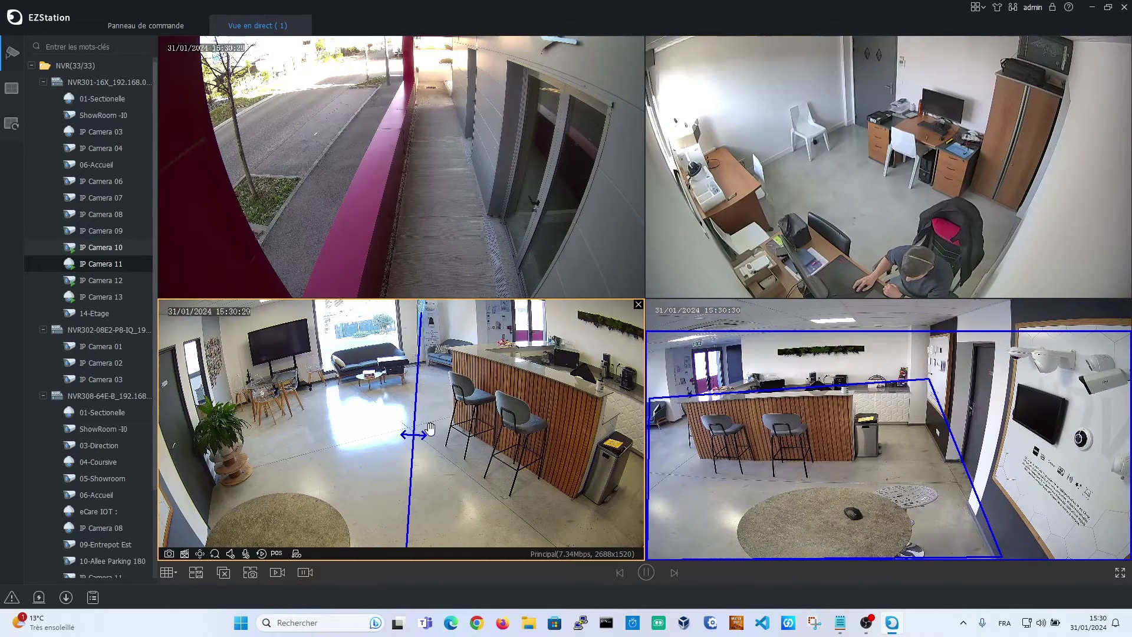
# Switch to the 4x4 layout, close all feeds, and fill the grid with NVR308-64E-B's cameras
pyautogui.click(179, 574)
pyautogui.click(253, 525)
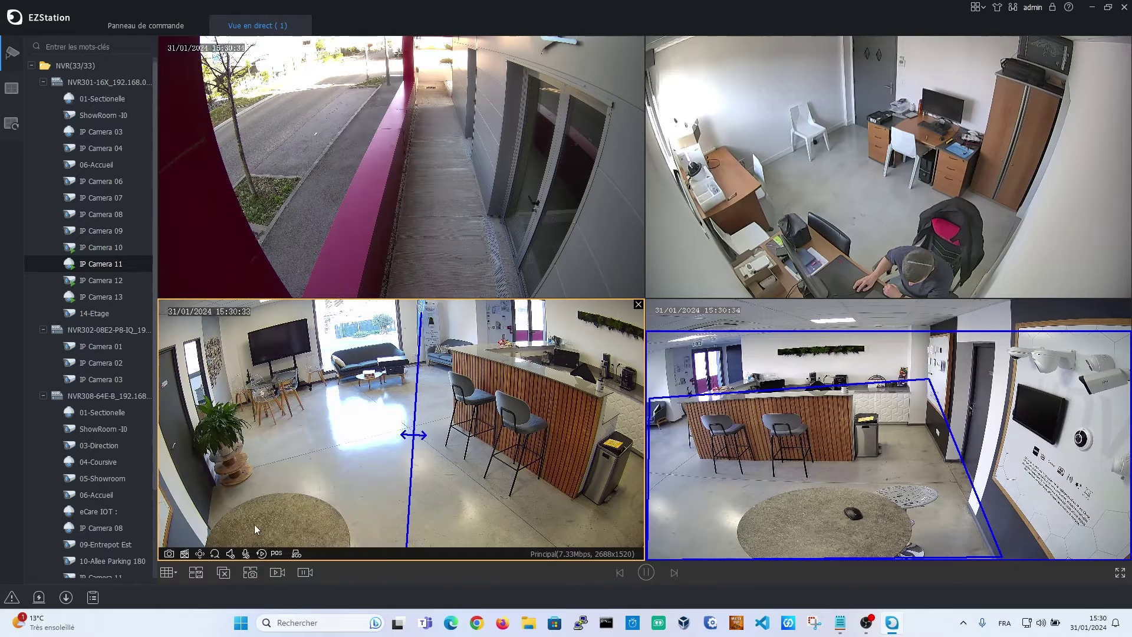
pyautogui.click(224, 572)
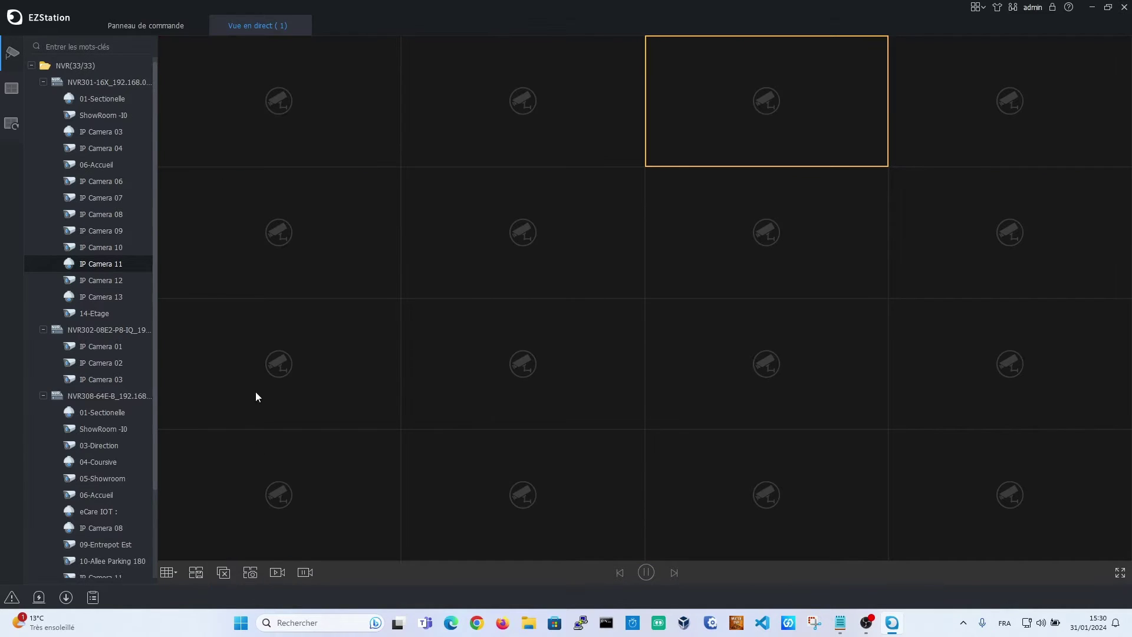
pyautogui.moveTo(110, 395); pyautogui.dragTo(255, 93)
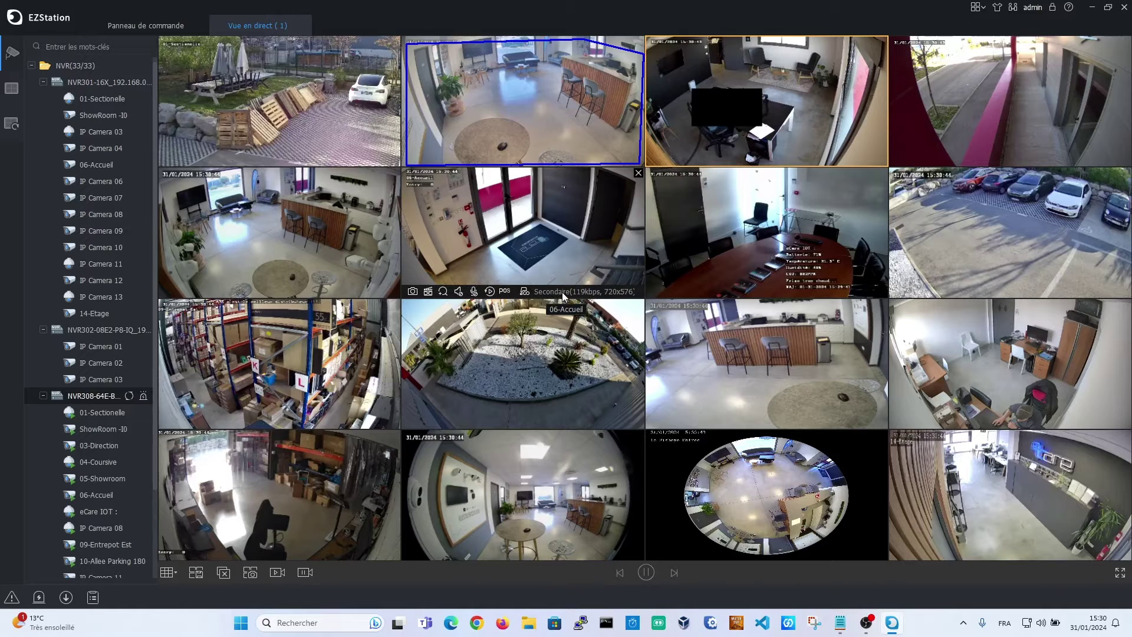
# Enlarge 06-Accueil briefly, restore it to the grid, then enlarge the eCare IOT camera
pyautogui.doubleClick(550, 210)
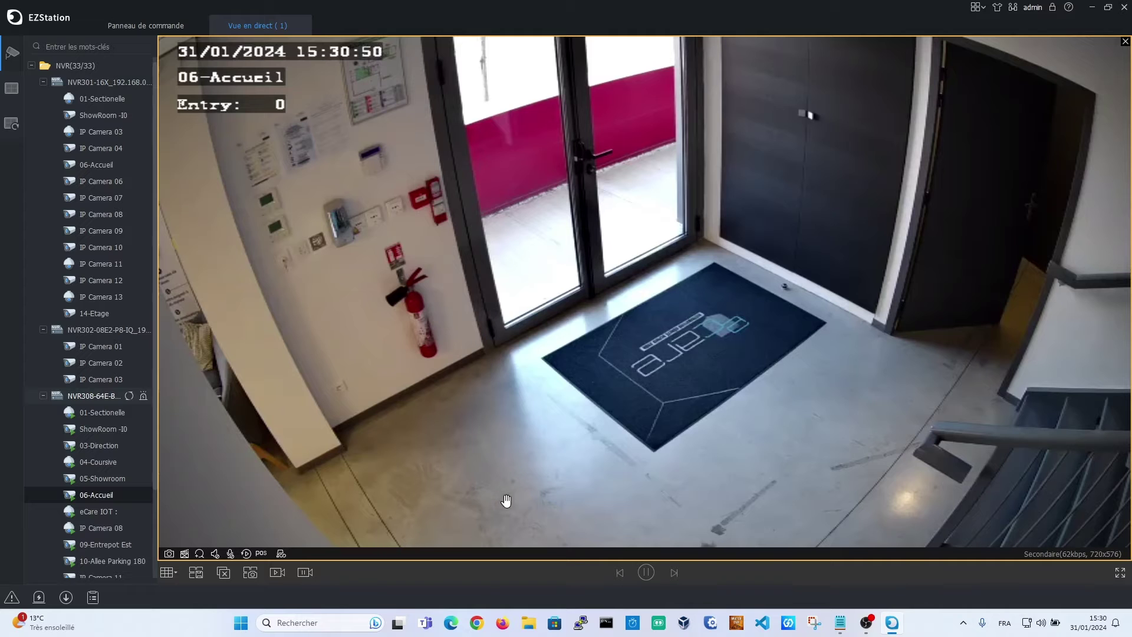
pyautogui.doubleClick(589, 247)
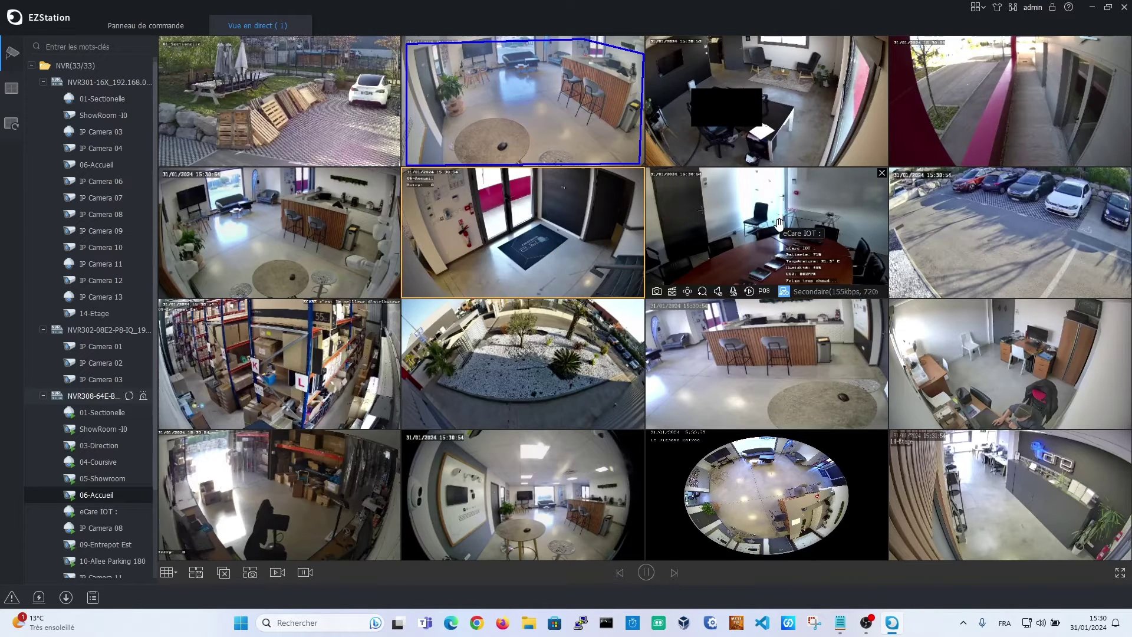
pyautogui.doubleClick(731, 228)
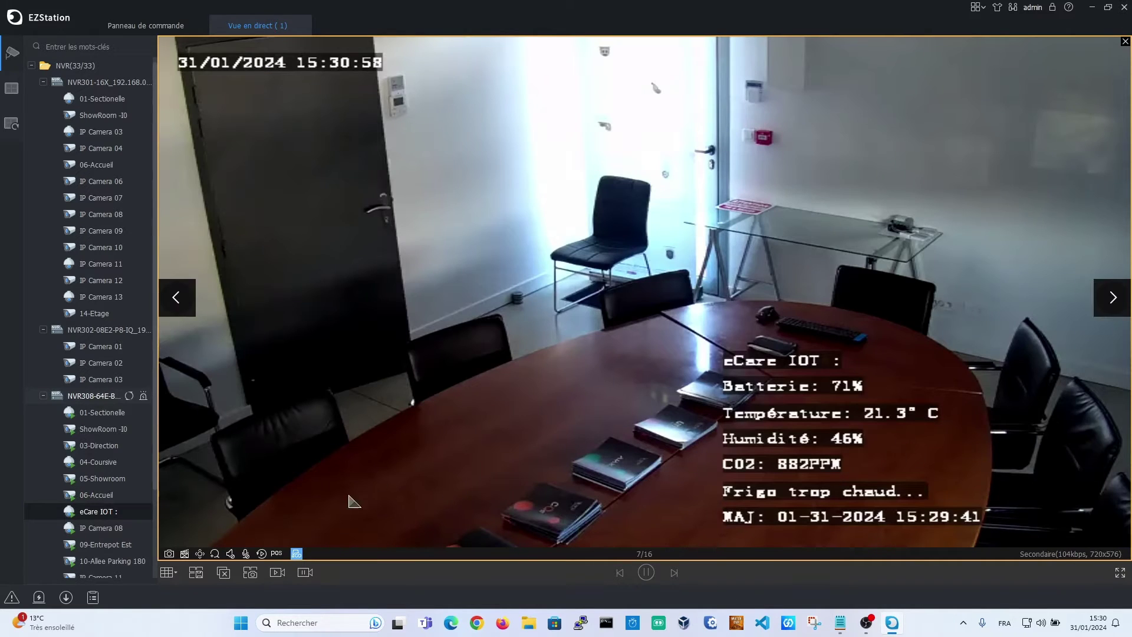
# Open PTZ controls for the eCare IOT camera and move it up, left, then right
pyautogui.click(199, 553)
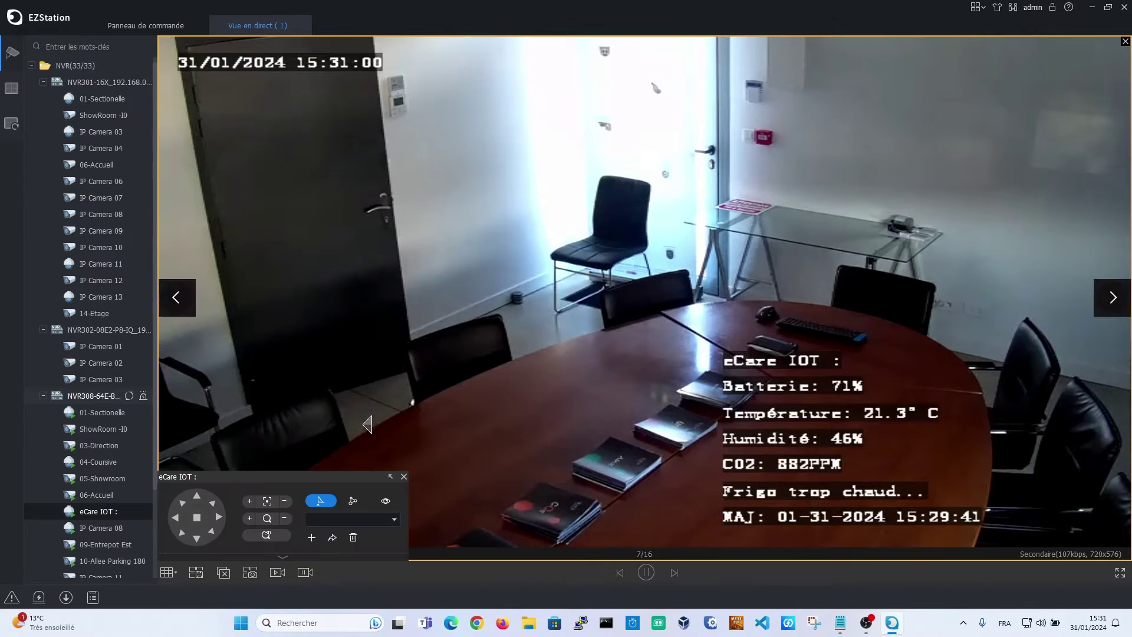
pyautogui.click(197, 501)
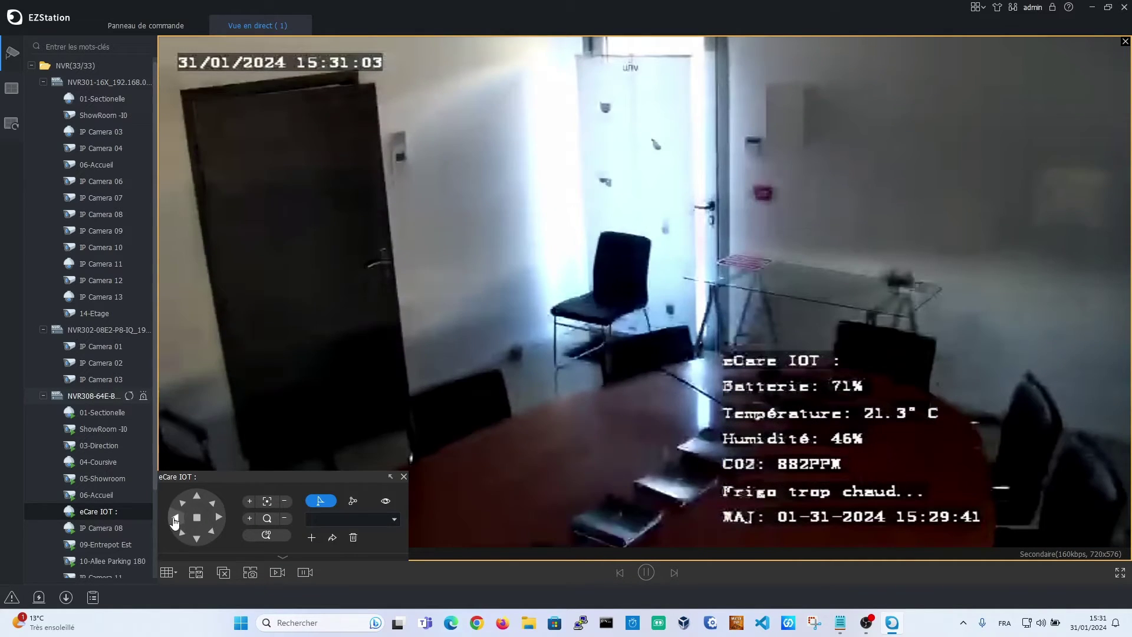
pyautogui.click(175, 518)
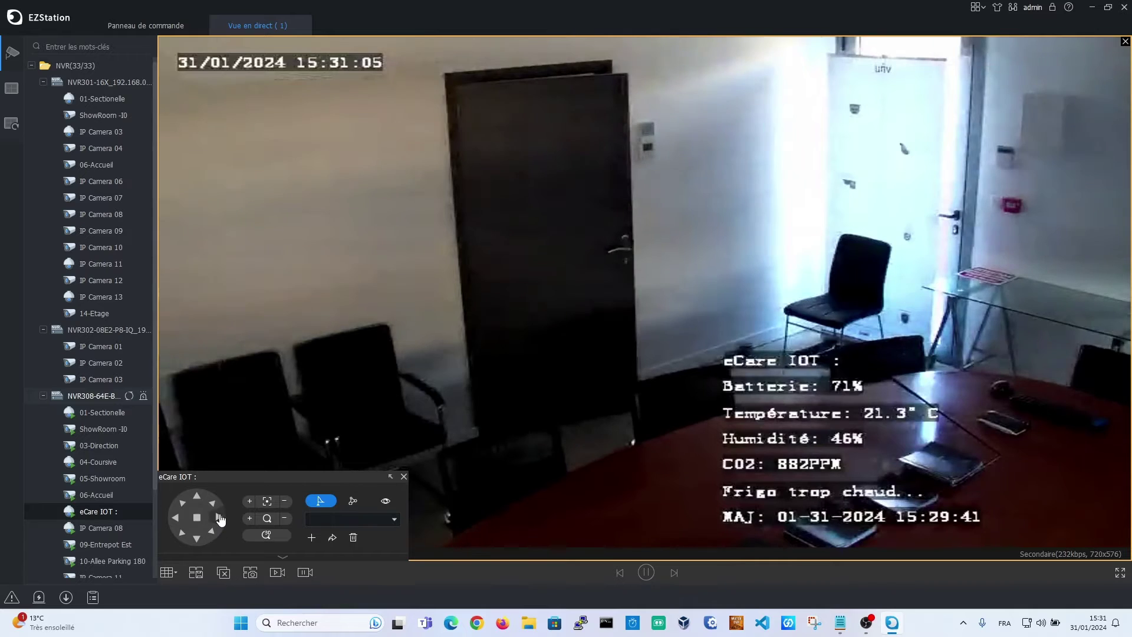
pyautogui.click(218, 518)
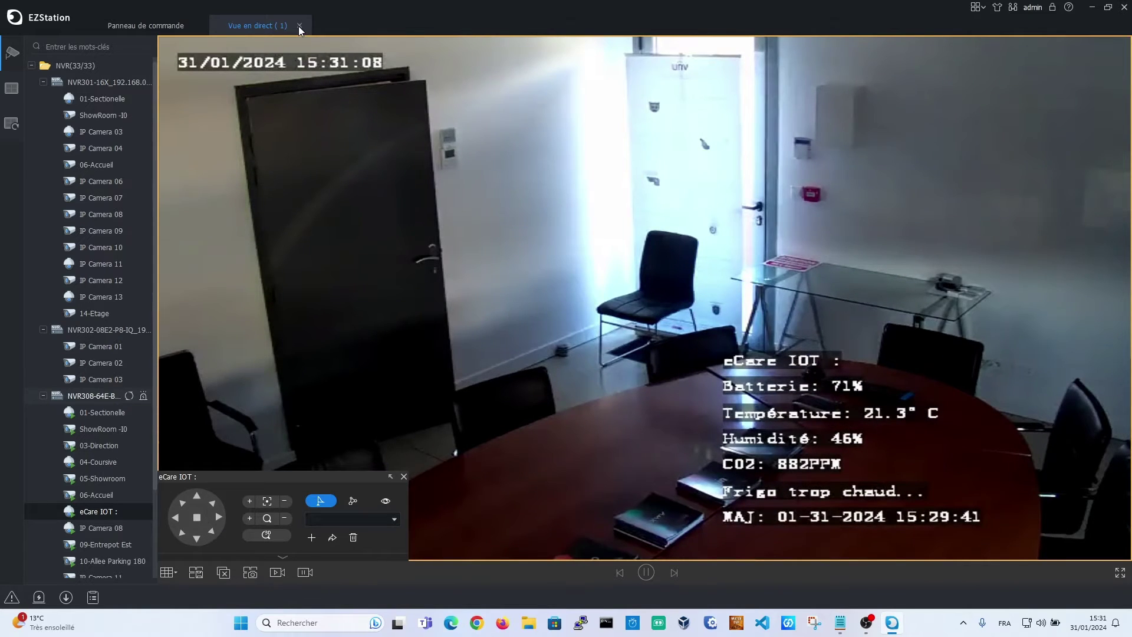
# Close live view, set Mode de traitement to Délai min. in Configuration du système, apply and confirm
pyautogui.click(299, 26)
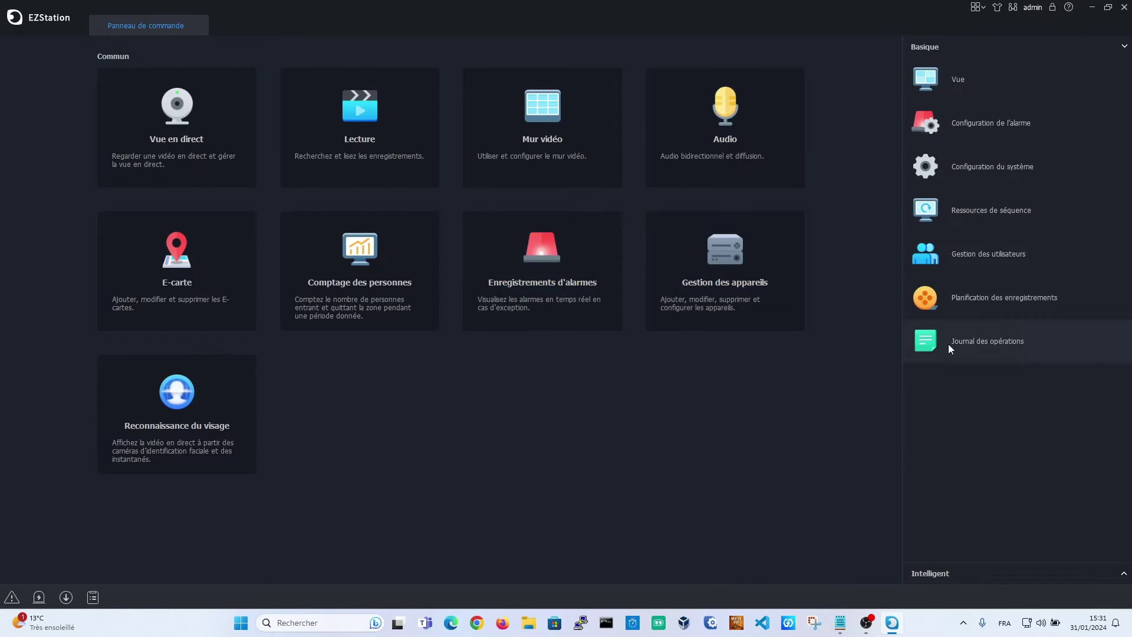
pyautogui.click(967, 169)
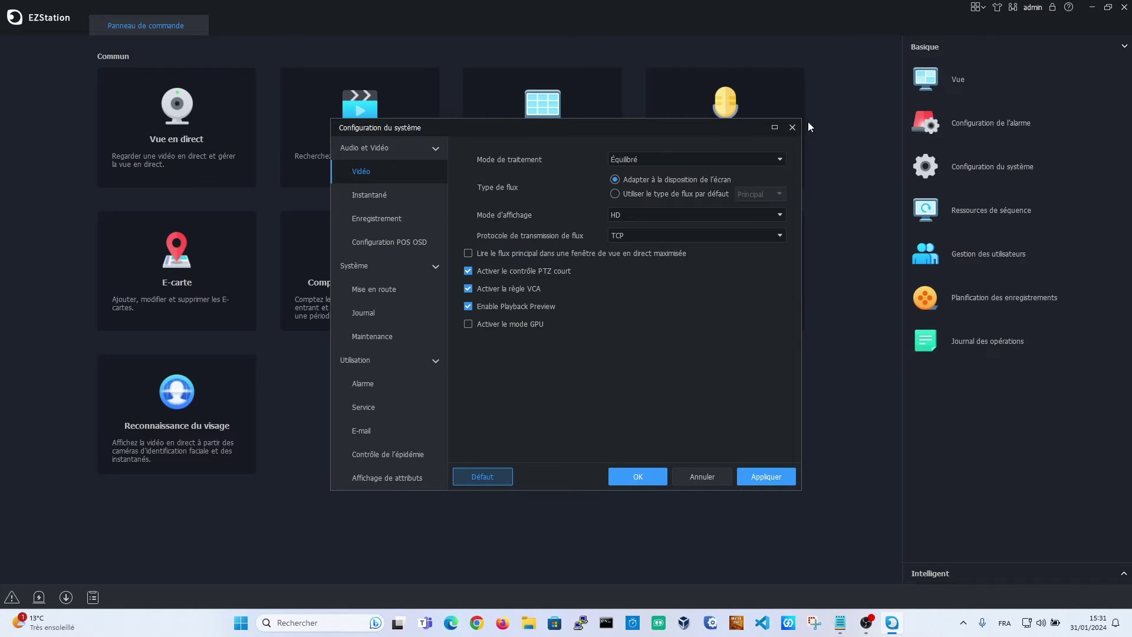
pyautogui.click(643, 160)
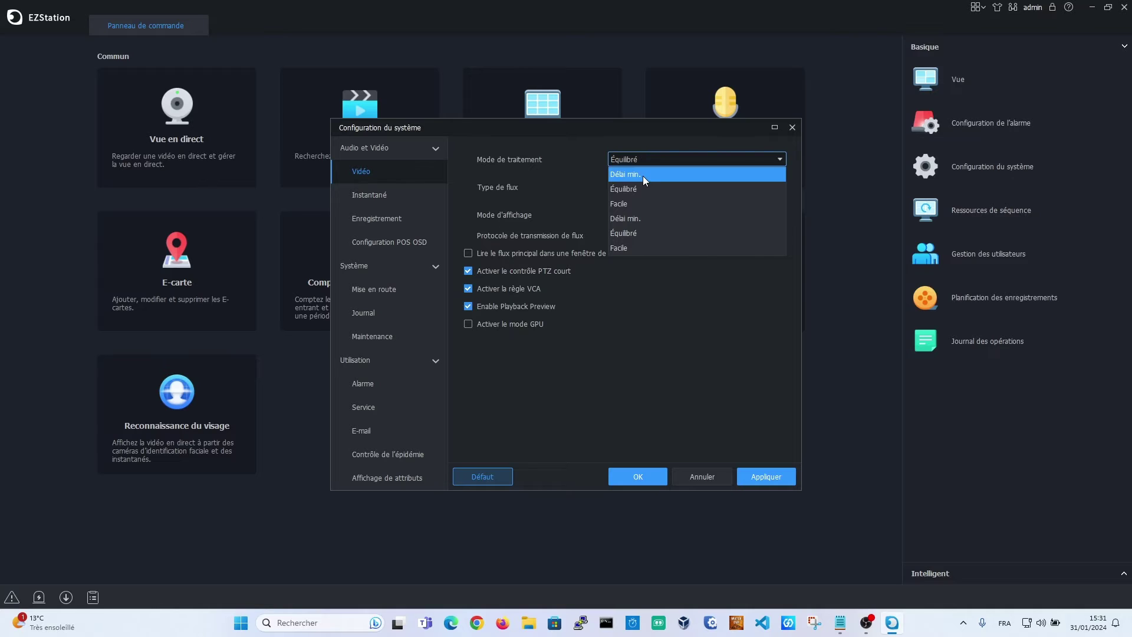
pyautogui.click(642, 175)
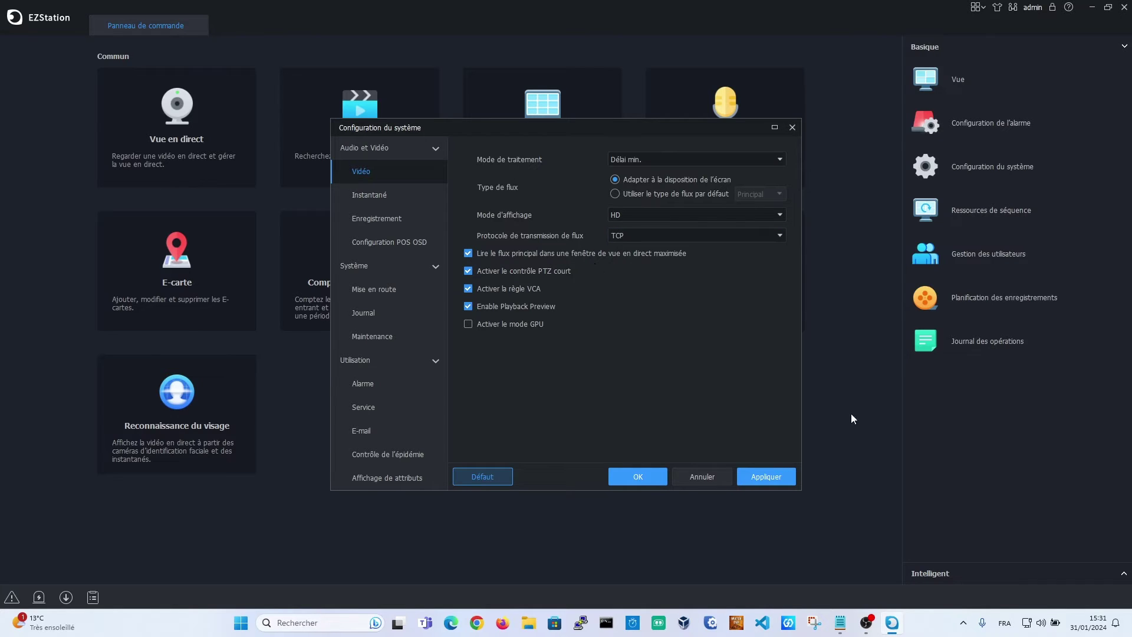
pyautogui.click(766, 475)
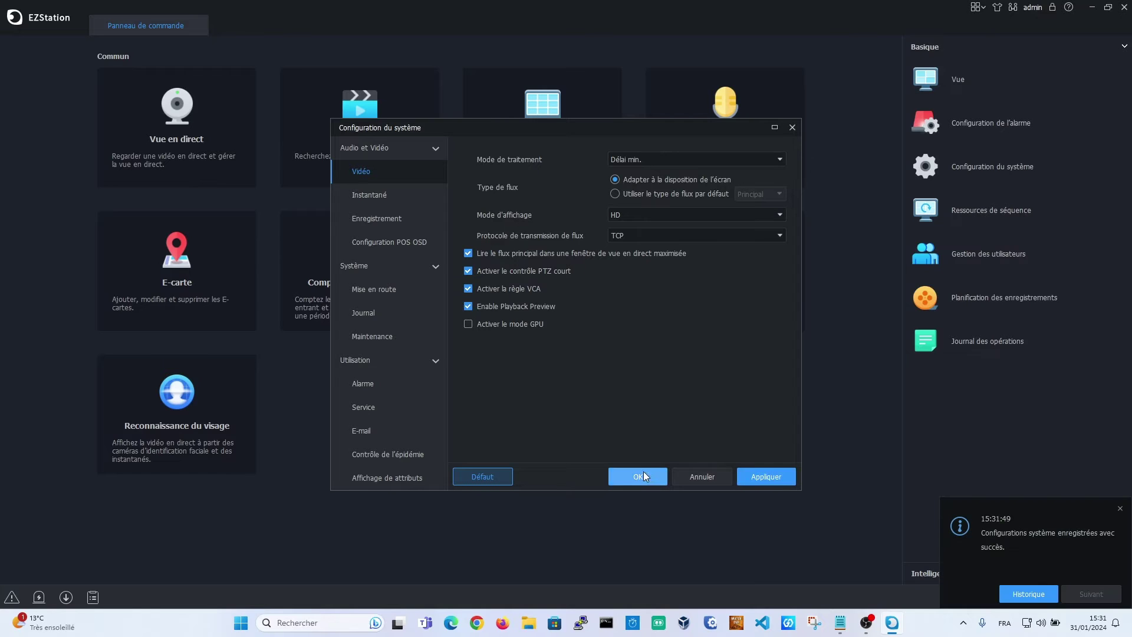
pyautogui.click(638, 475)
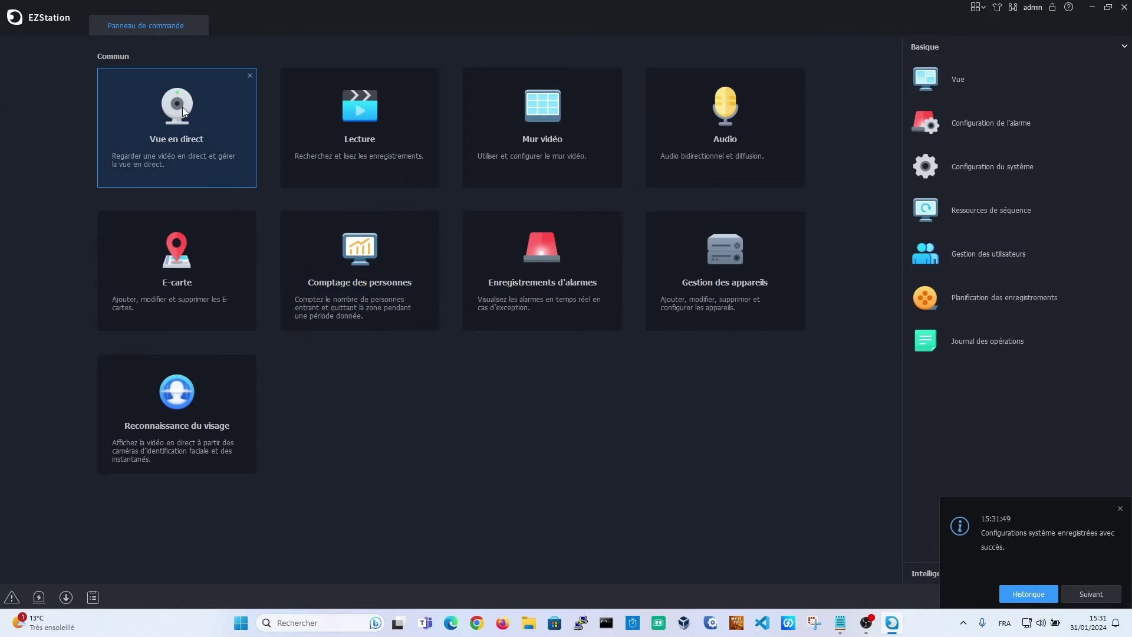
# Load all NVR308 cameras into a new 16-pane live view and enlarge the eCare IOT camera
pyautogui.click(183, 107)
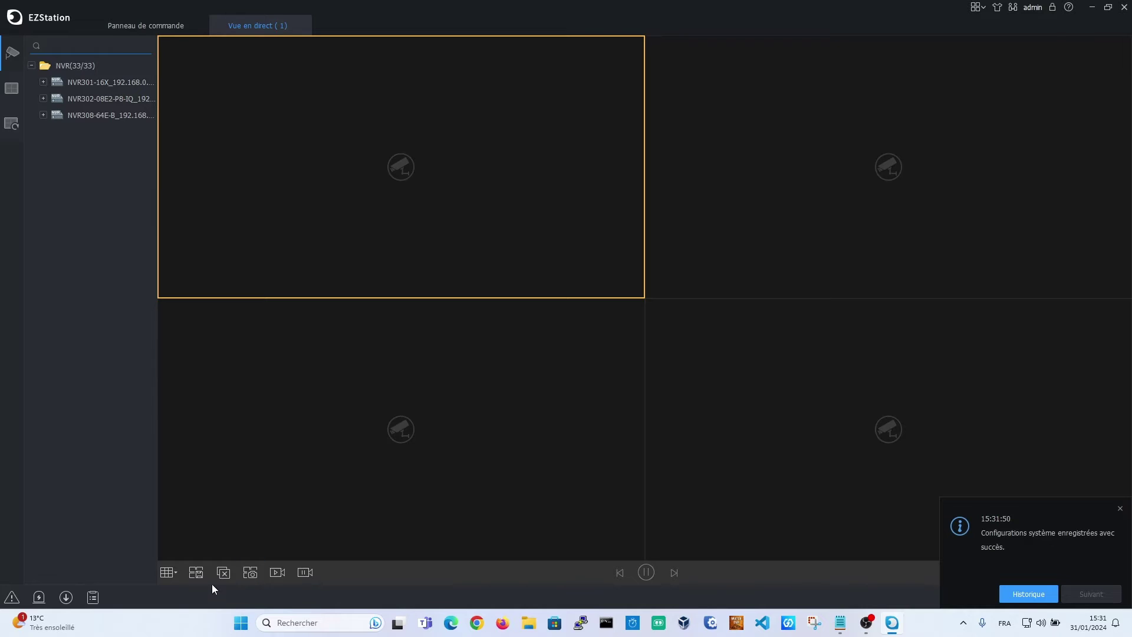
pyautogui.click(168, 571)
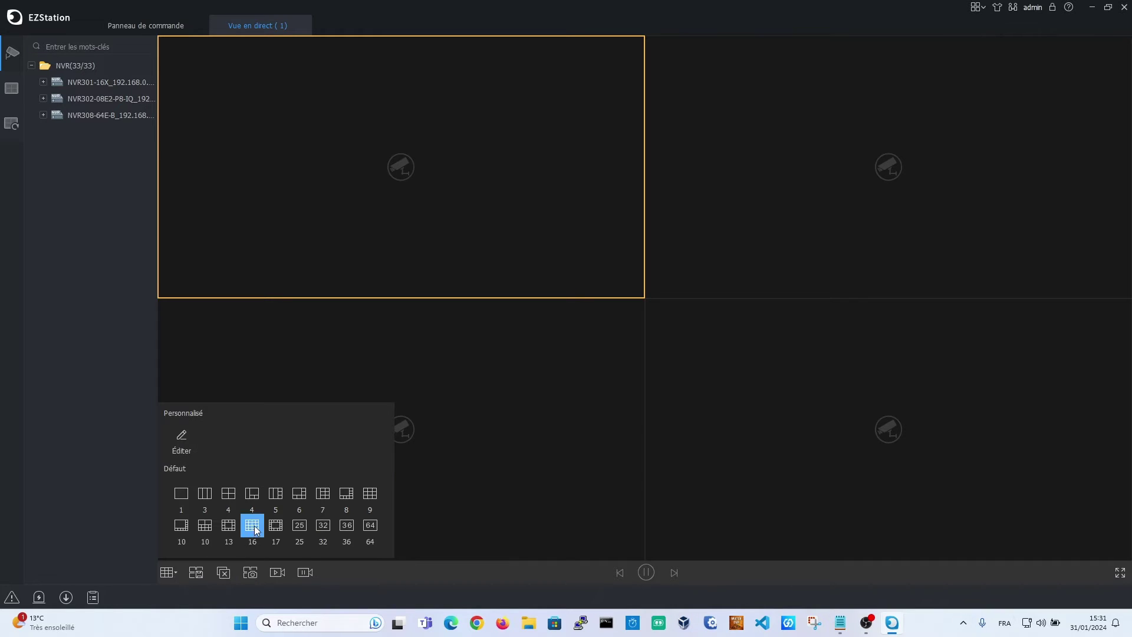
pyautogui.click(252, 525)
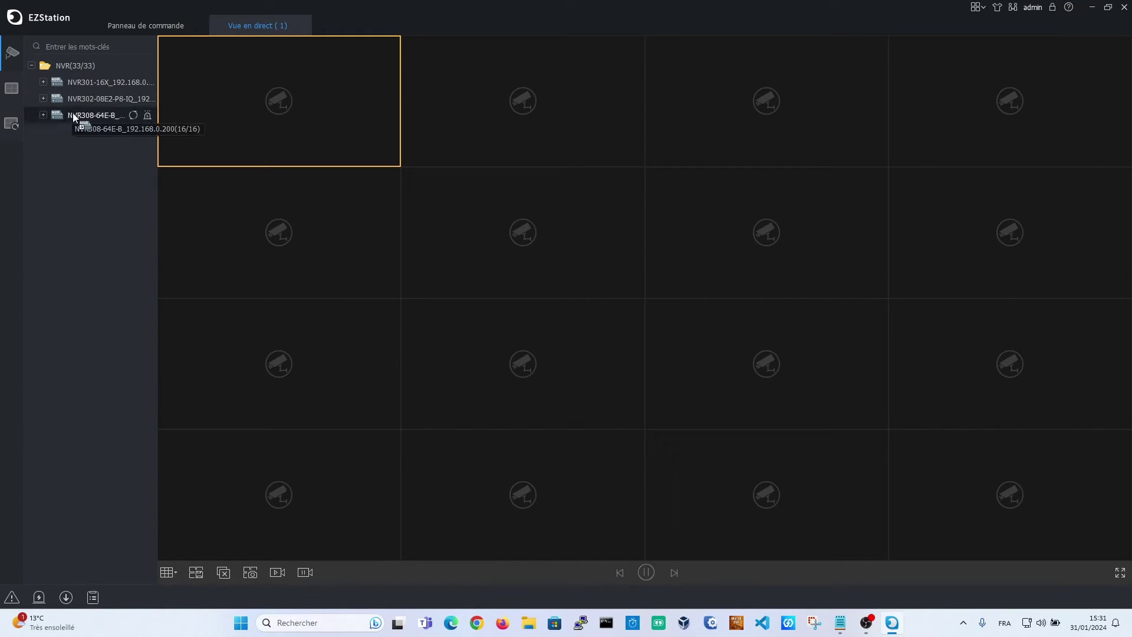
pyautogui.moveTo(73, 112); pyautogui.dragTo(260, 105)
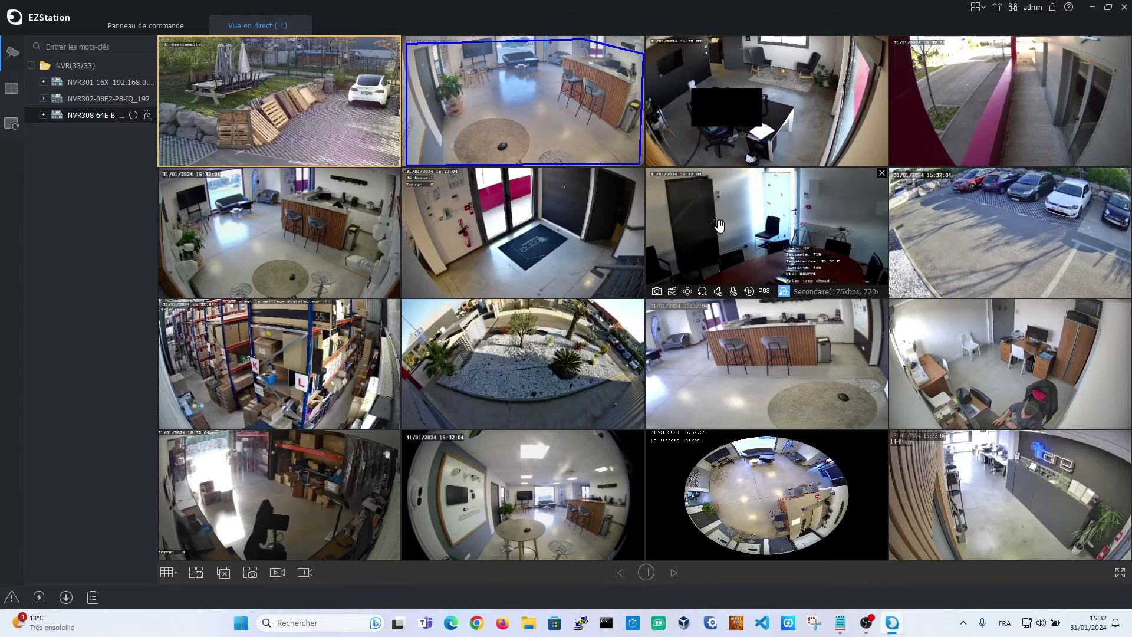
pyautogui.doubleClick(761, 242)
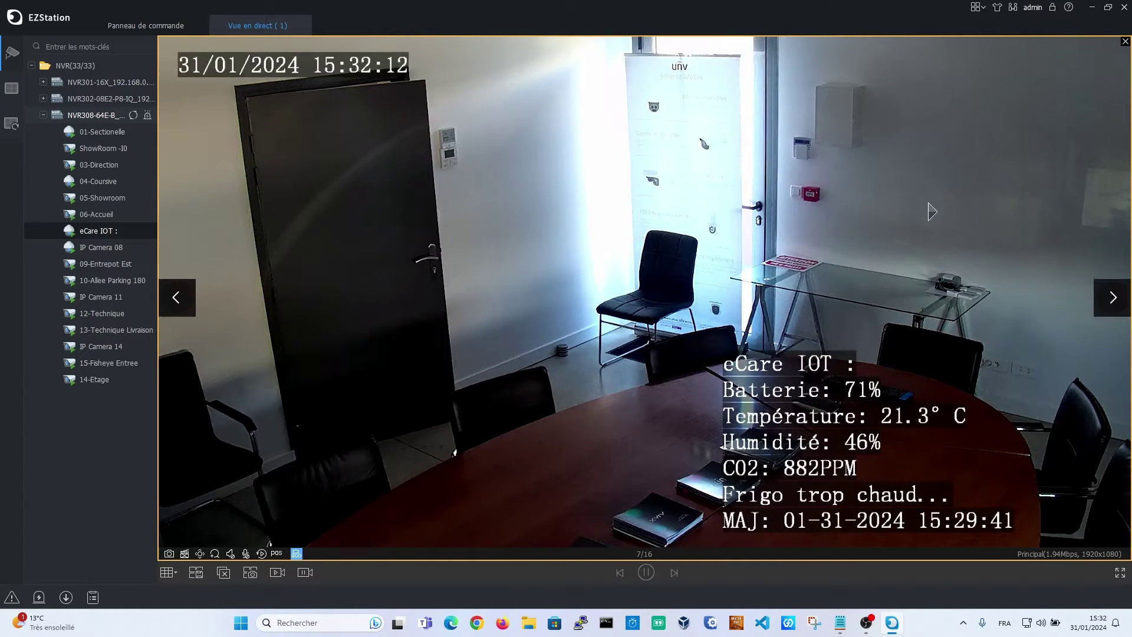
# Pan the eCare IOT camera right and left twice with the PTZ controls
pyautogui.click(215, 553)
pyautogui.click(218, 519)
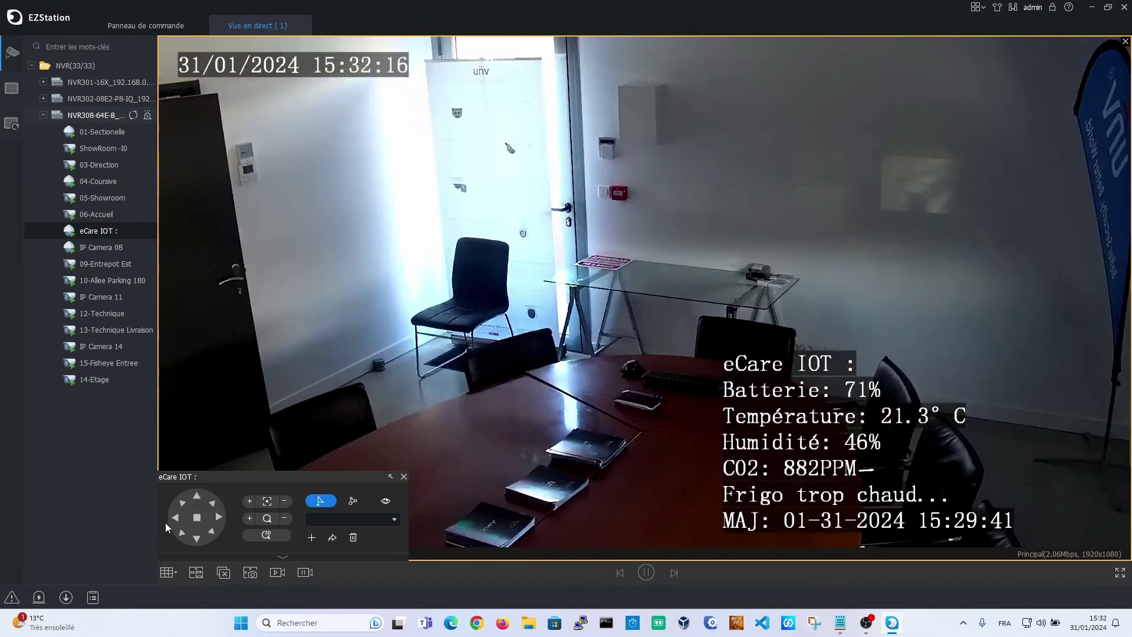
pyautogui.click(176, 517)
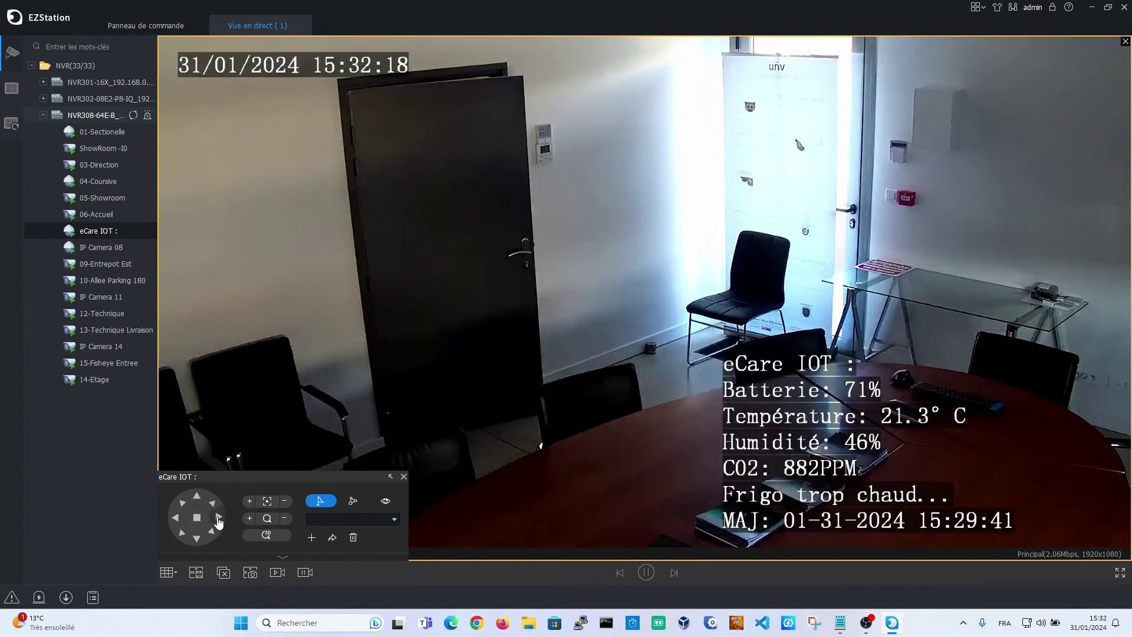
pyautogui.click(218, 519)
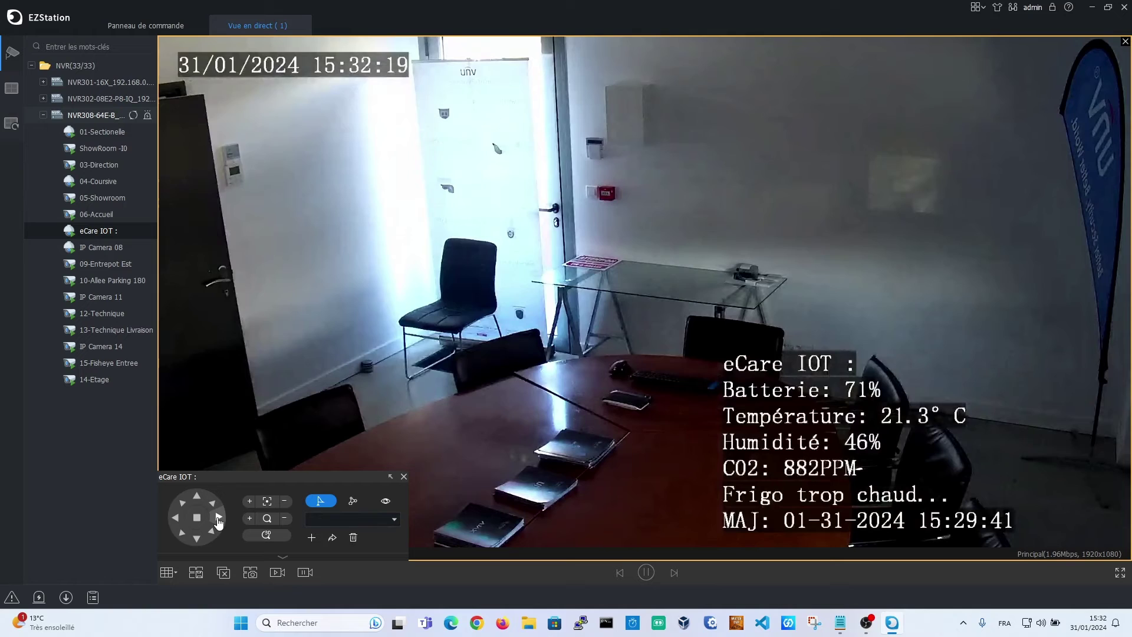
pyautogui.click(175, 517)
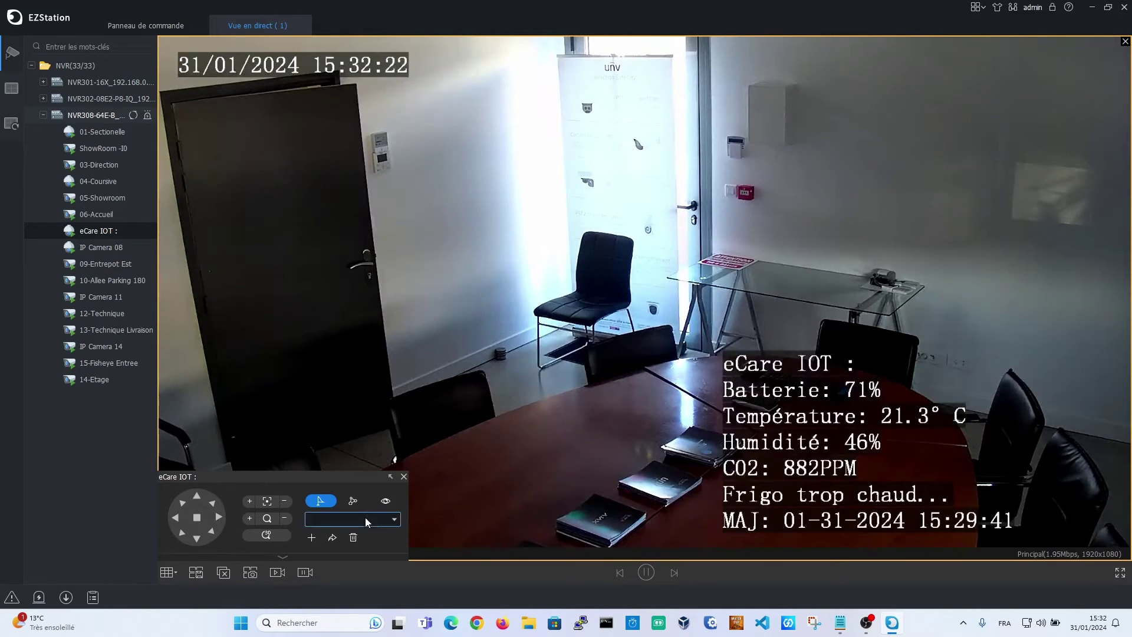
pyautogui.click(404, 476)
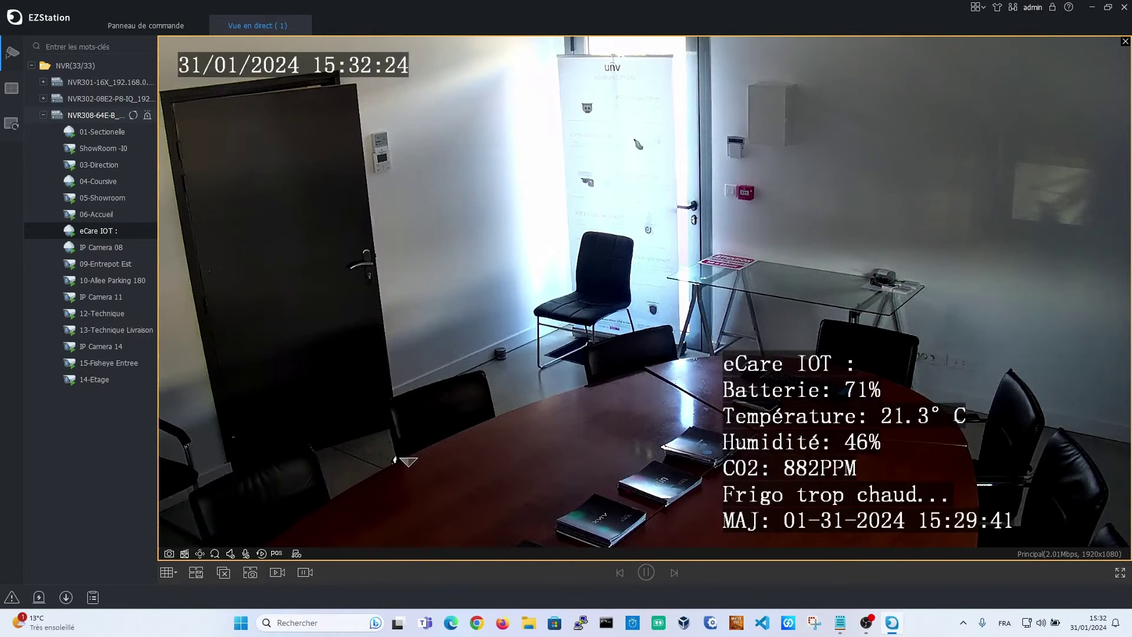
# Return to the 16-camera grid, dismiss the stream notice, and close the live view
pyautogui.doubleClick(591, 293)
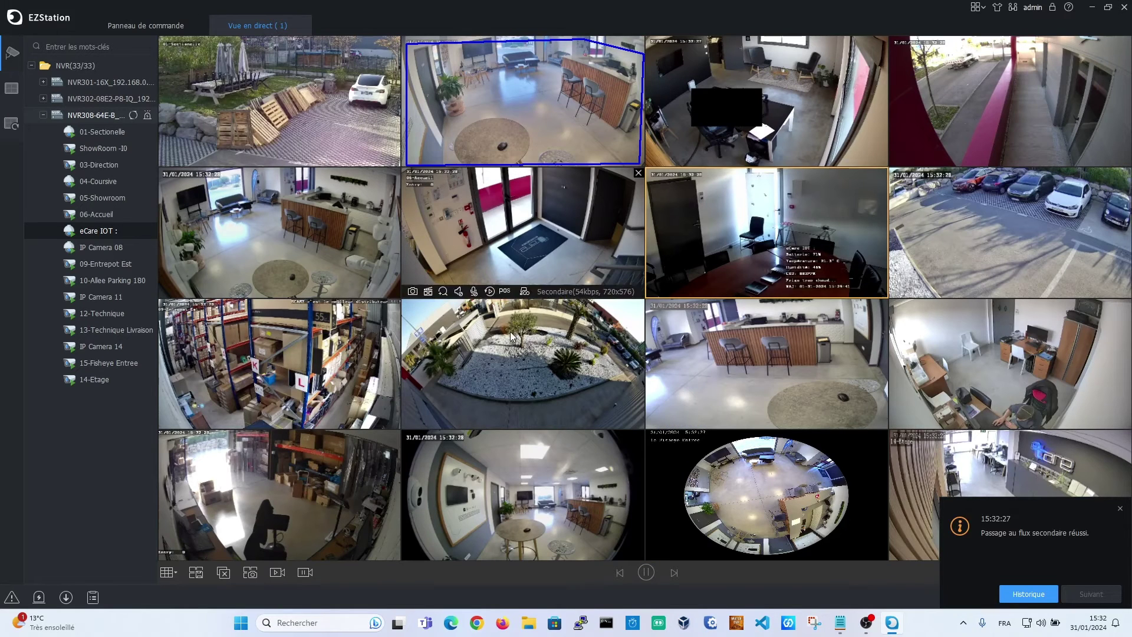
pyautogui.click(1120, 508)
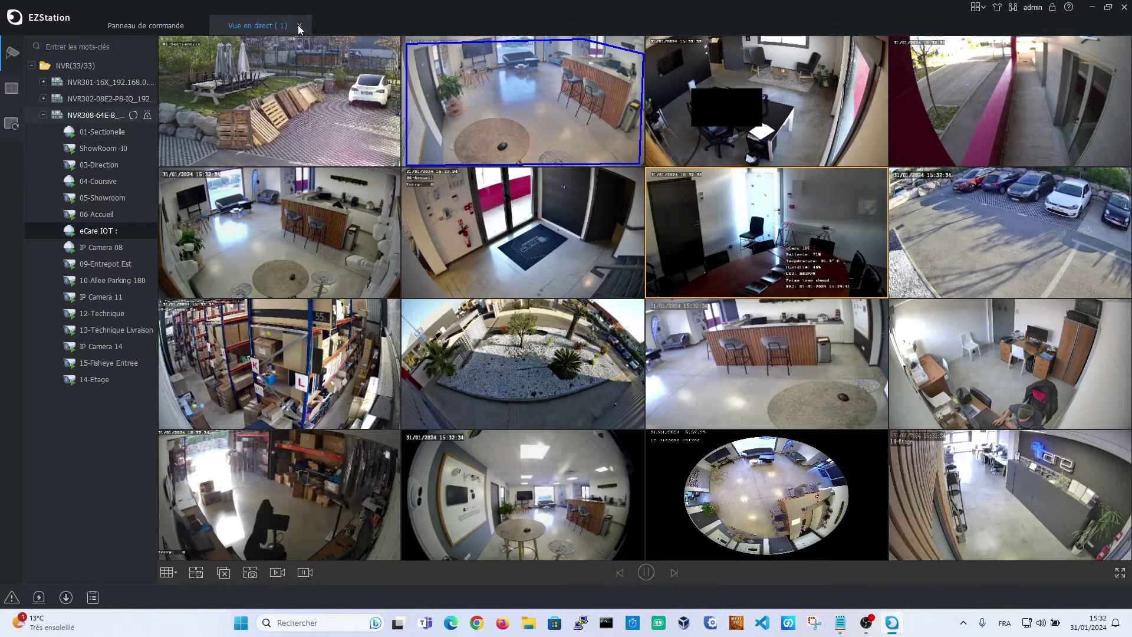
pyautogui.click(299, 26)
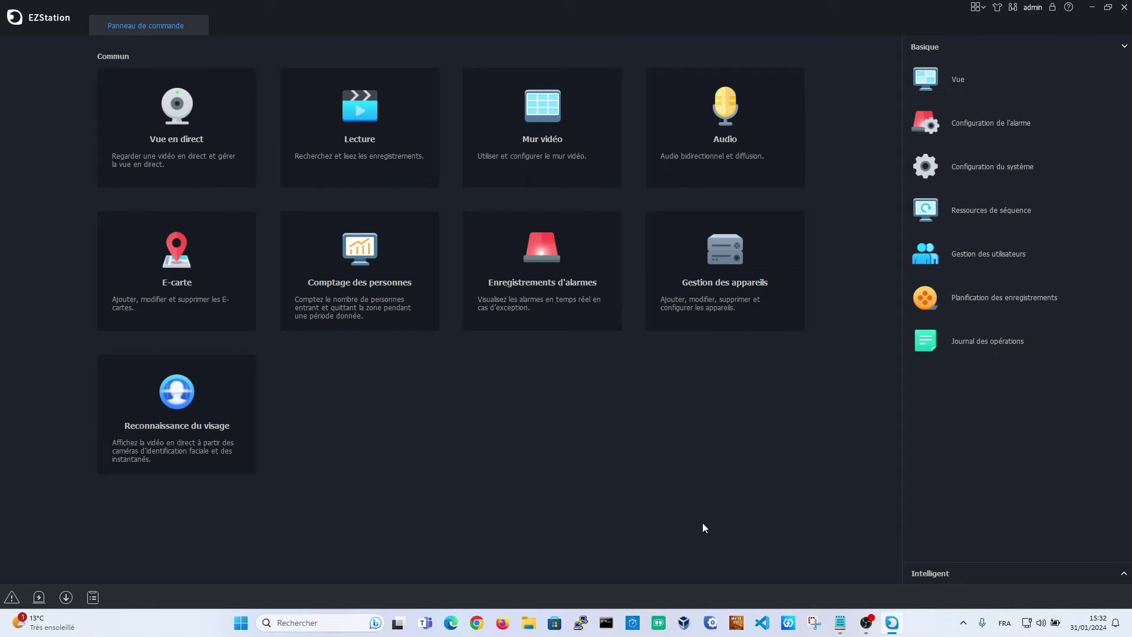
pyautogui.click(967, 183)
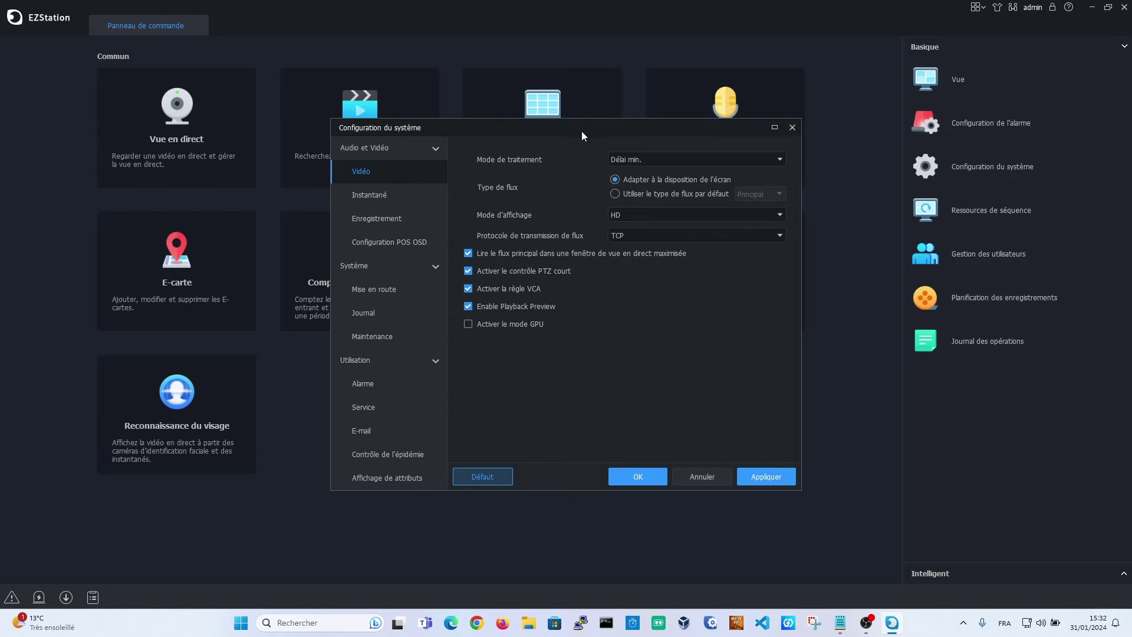
pyautogui.moveTo(581, 131); pyautogui.dragTo(548, 111)
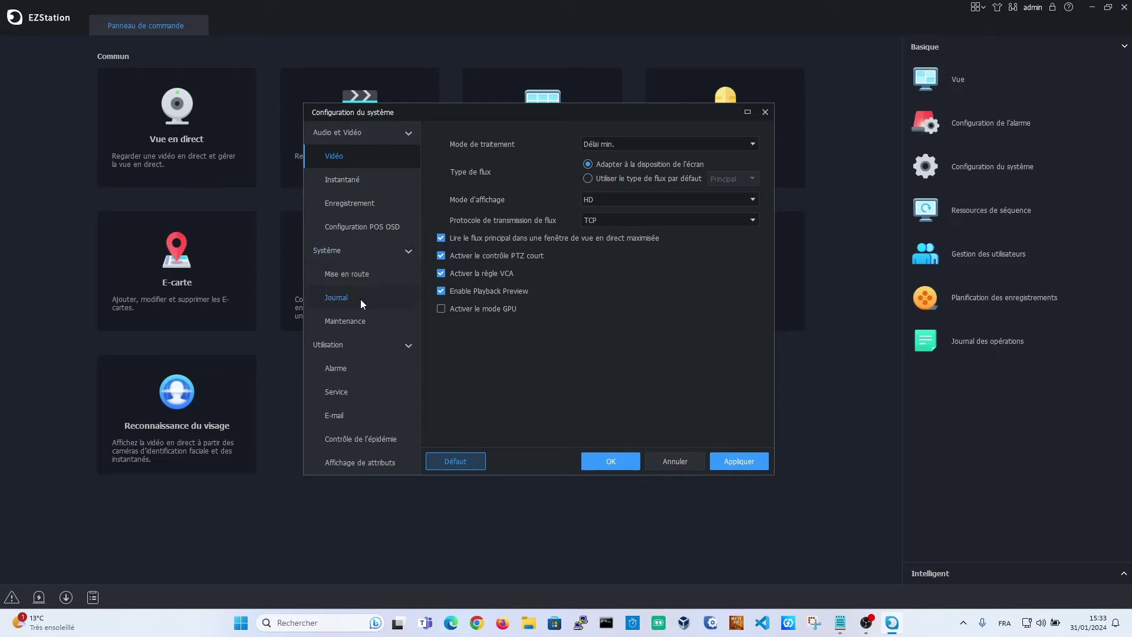
pyautogui.click(362, 323)
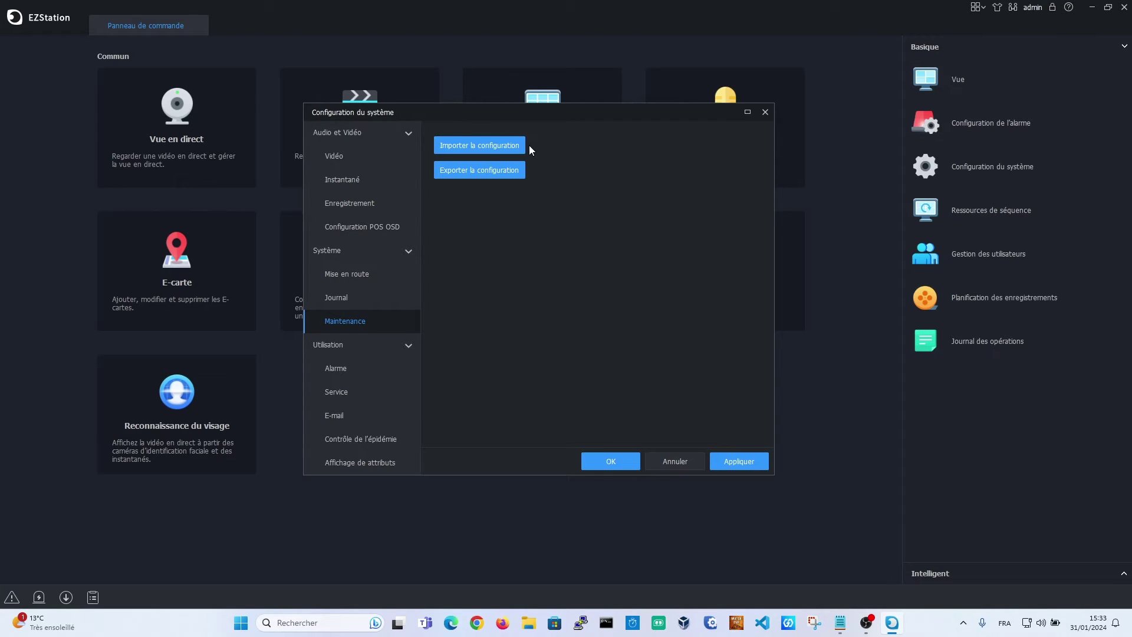
pyautogui.click(691, 467)
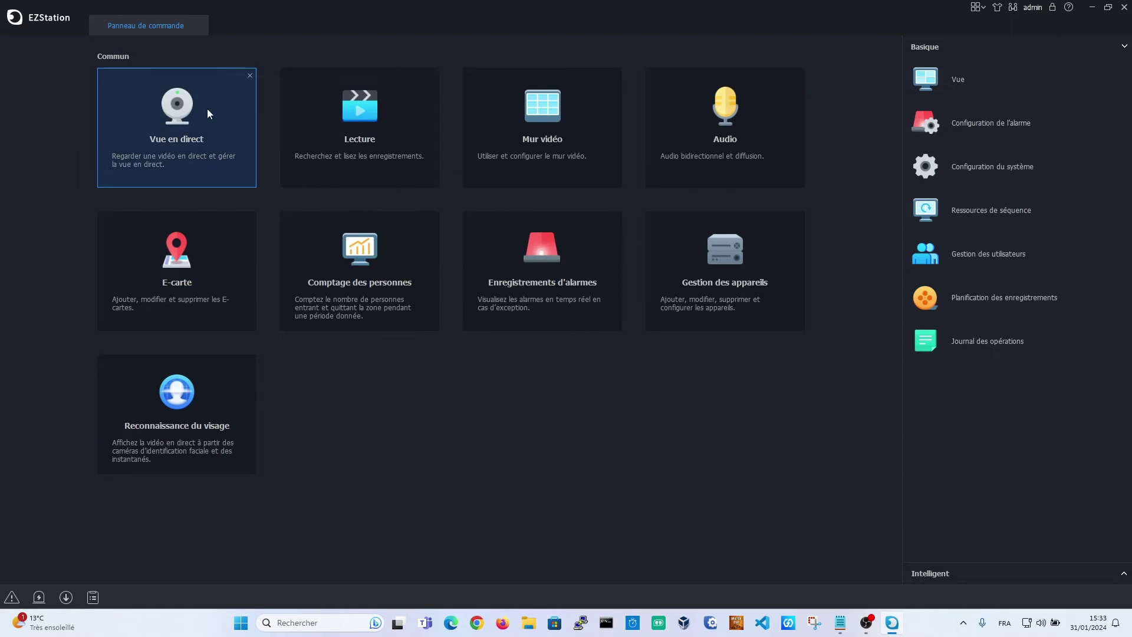
# Fill a new 36-pane live view with NVR308 cameras, 01-Sectionelle and ShowRoom -I0
pyautogui.click(183, 126)
pyautogui.click(43, 115)
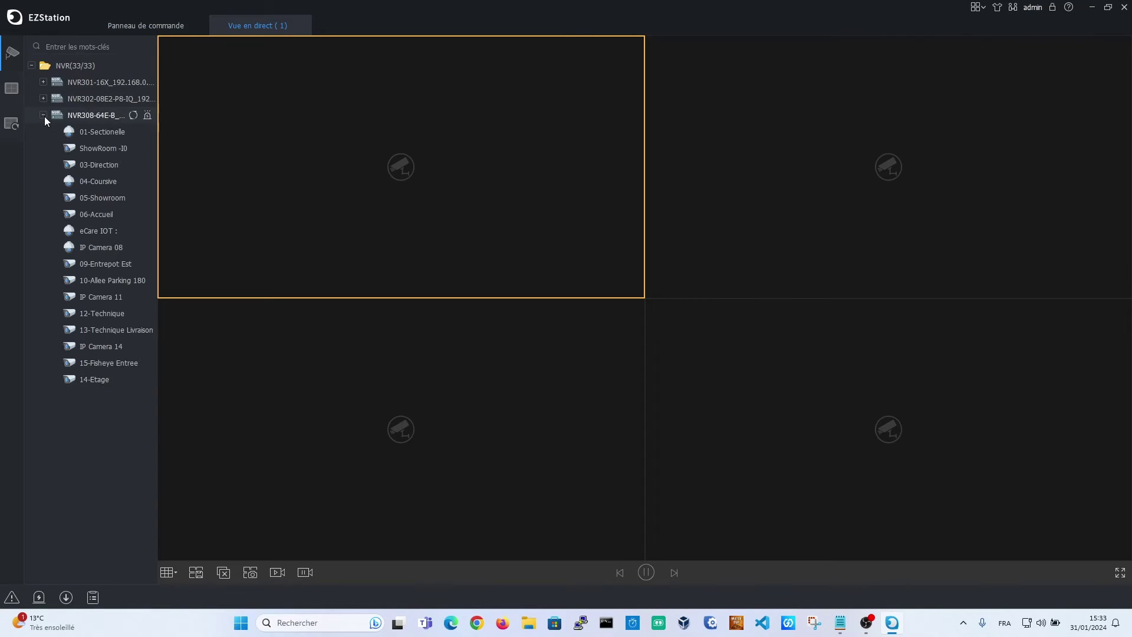
pyautogui.click(168, 571)
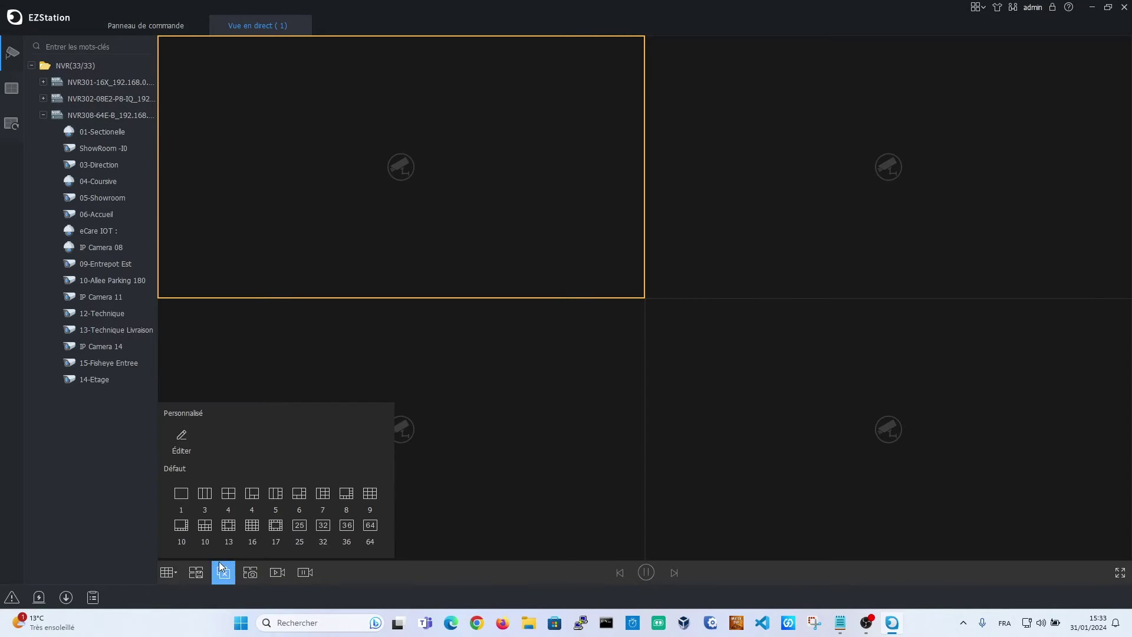
pyautogui.click(347, 525)
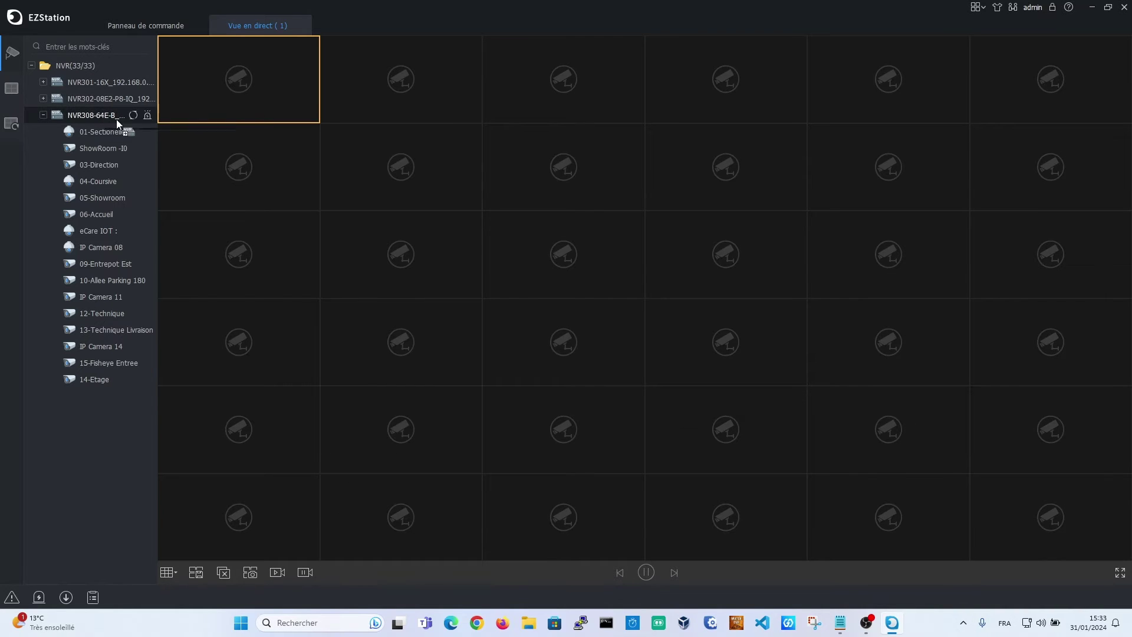
pyautogui.moveTo(116, 119); pyautogui.dragTo(292, 89)
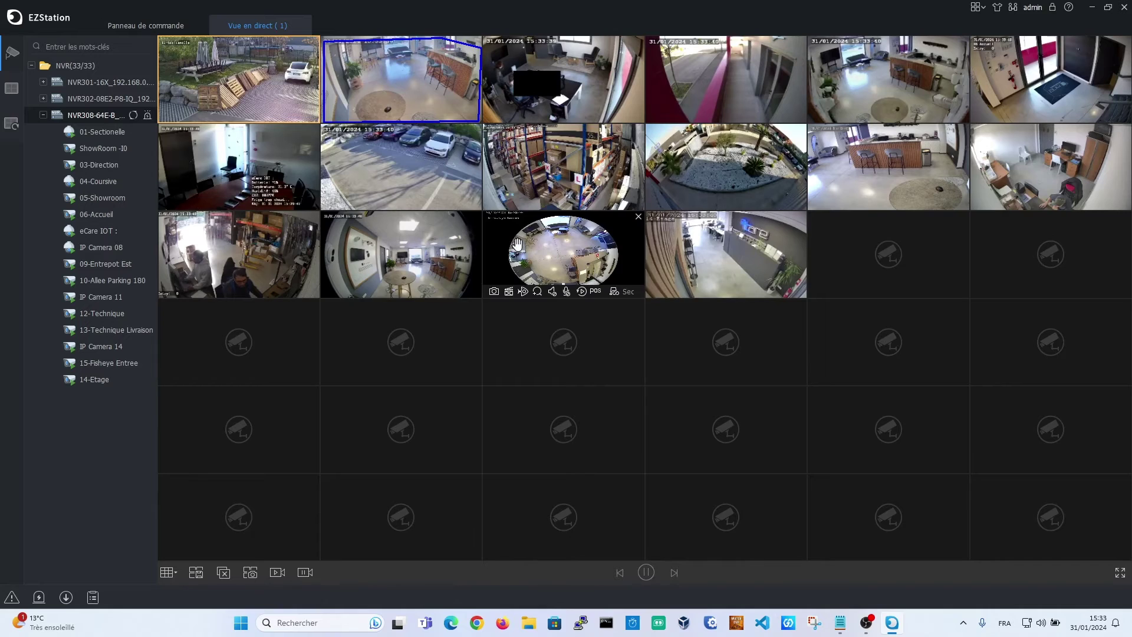
pyautogui.click(43, 82)
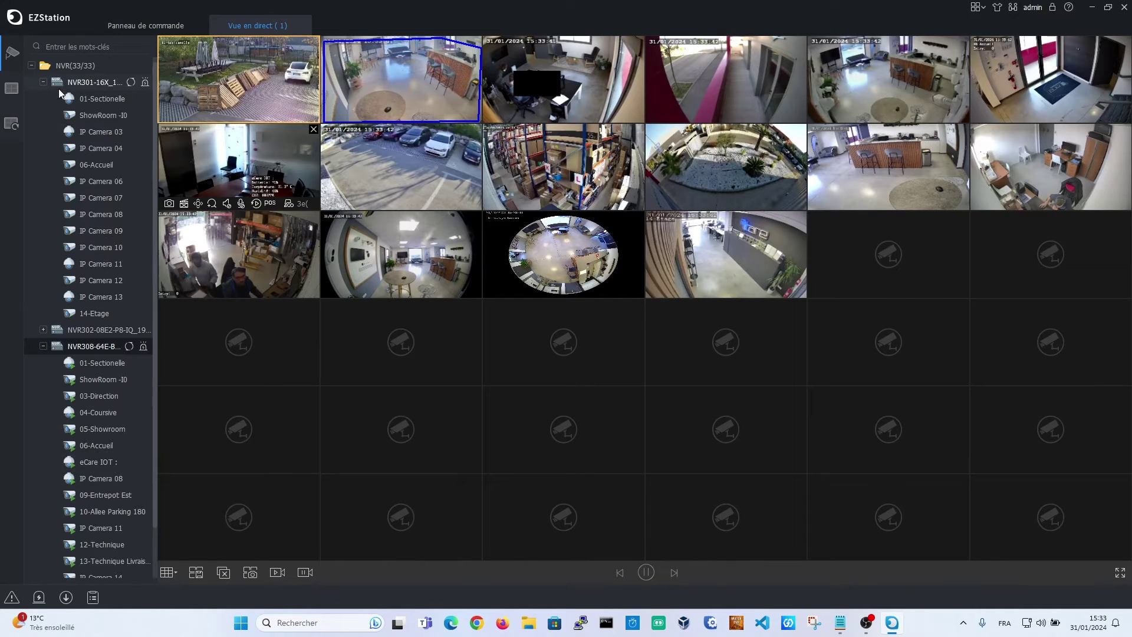
pyautogui.doubleClick(91, 98)
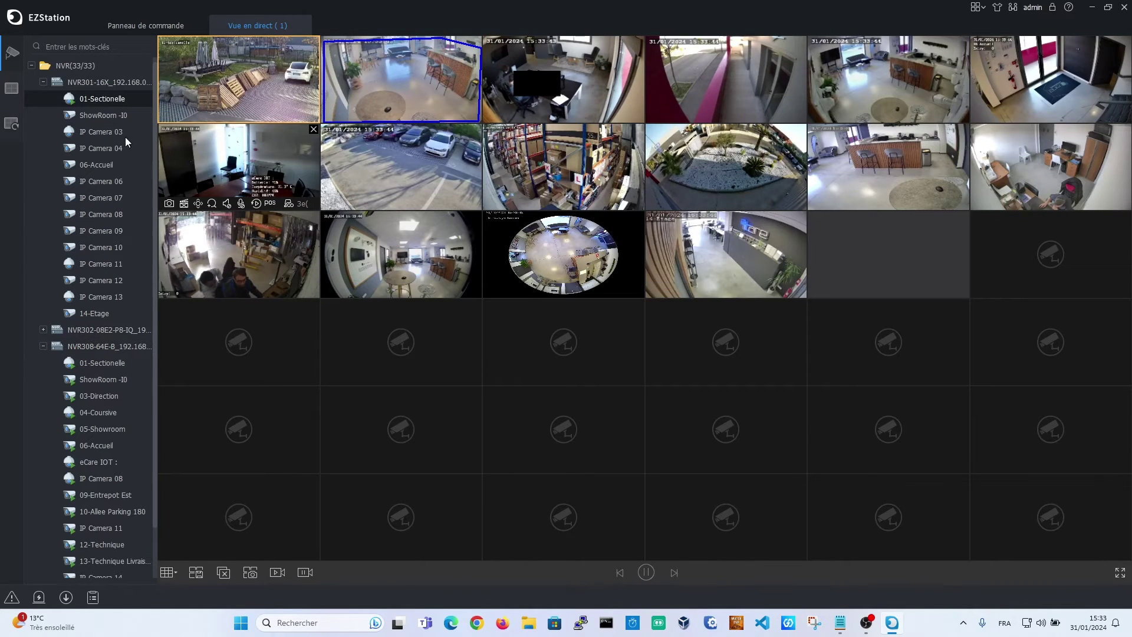
pyautogui.doubleClick(101, 114)
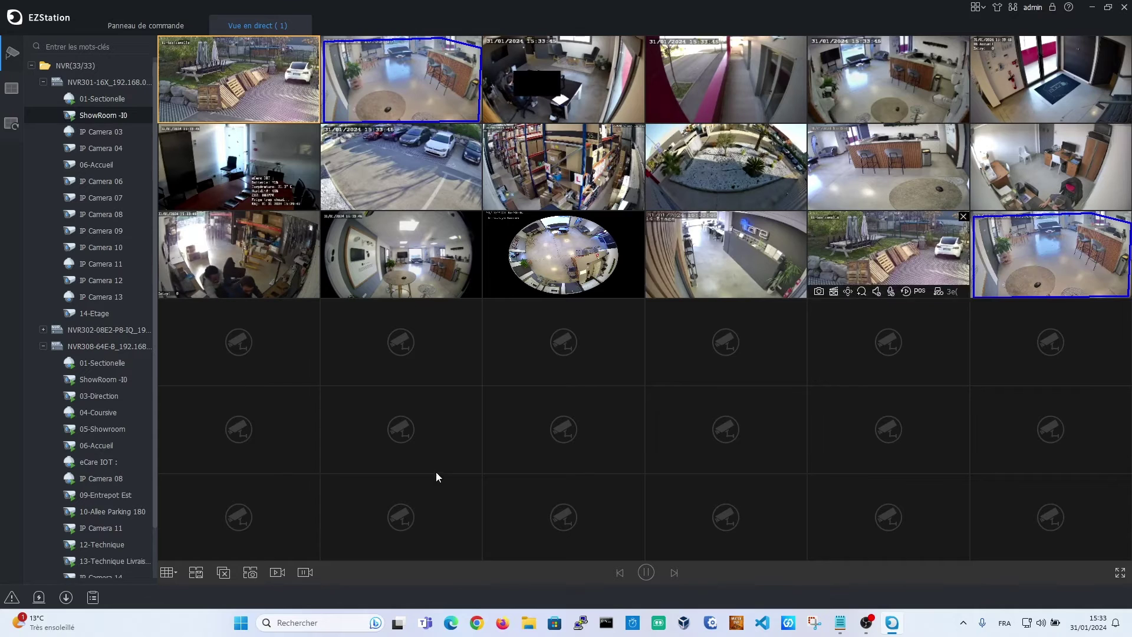
# Switch to 25 panes and place IP Cameras 03, 06, 09, 11, 12, 13 and 14-Etage
pyautogui.click(197, 571)
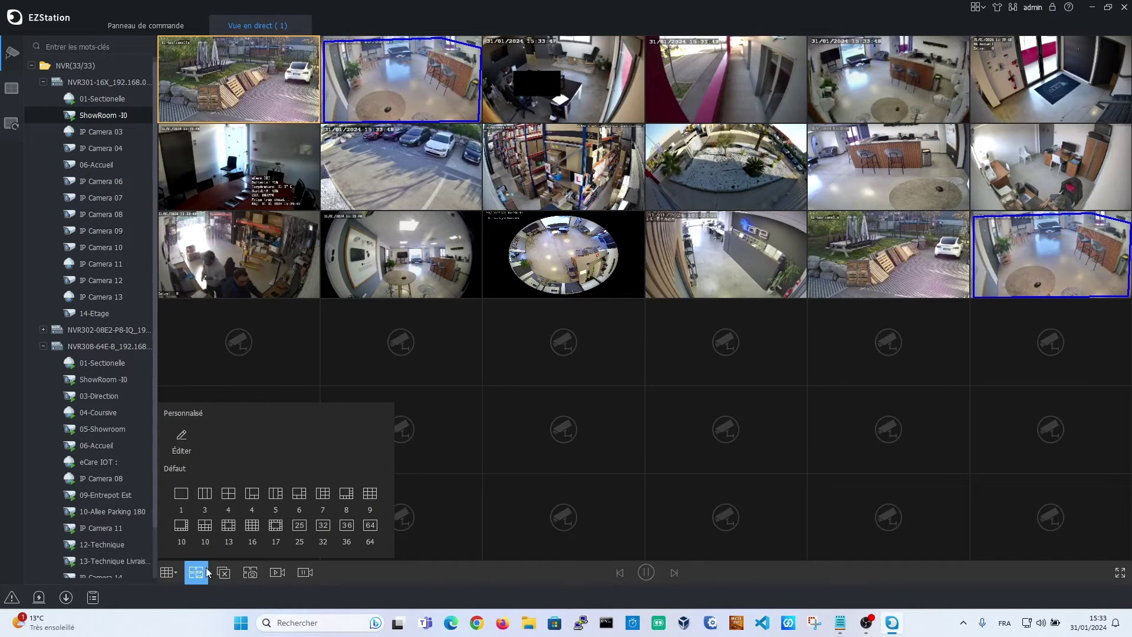
pyautogui.click(294, 527)
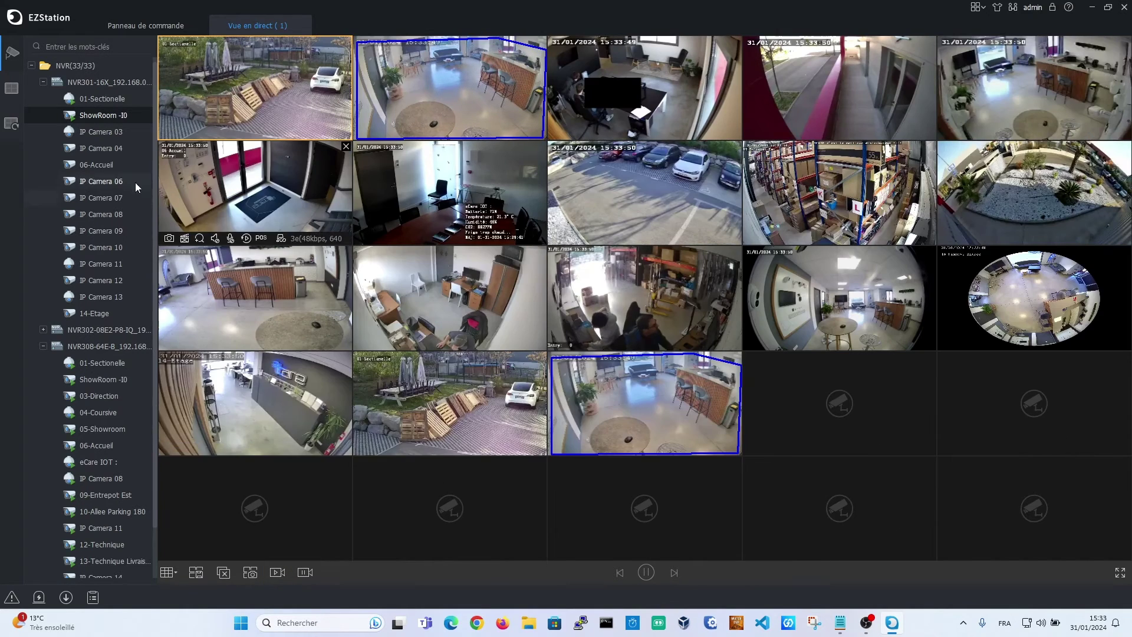
pyautogui.moveTo(103, 132); pyautogui.dragTo(767, 430)
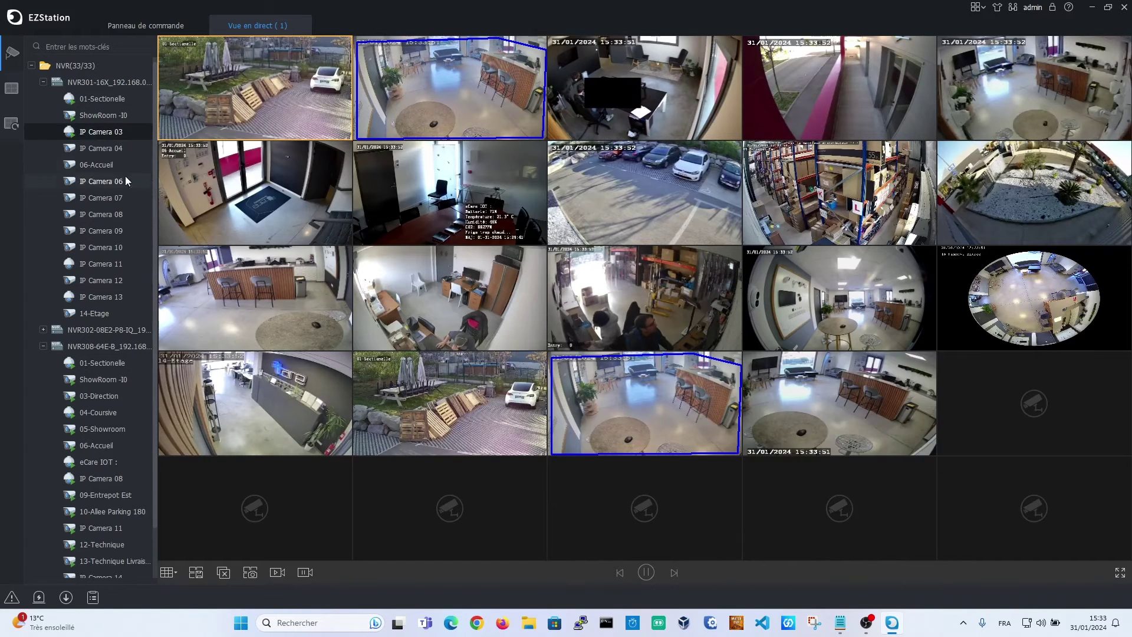
pyautogui.moveTo(126, 181); pyautogui.dragTo(988, 425)
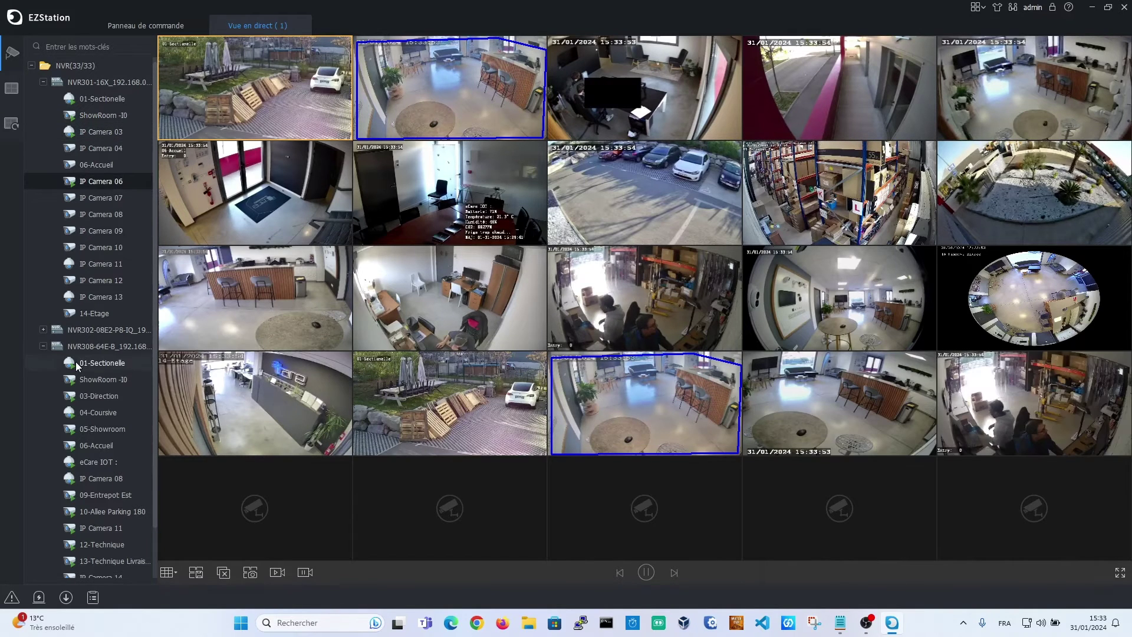
pyautogui.moveTo(105, 231); pyautogui.dragTo(266, 486)
pyautogui.moveTo(100, 263); pyautogui.dragTo(442, 498)
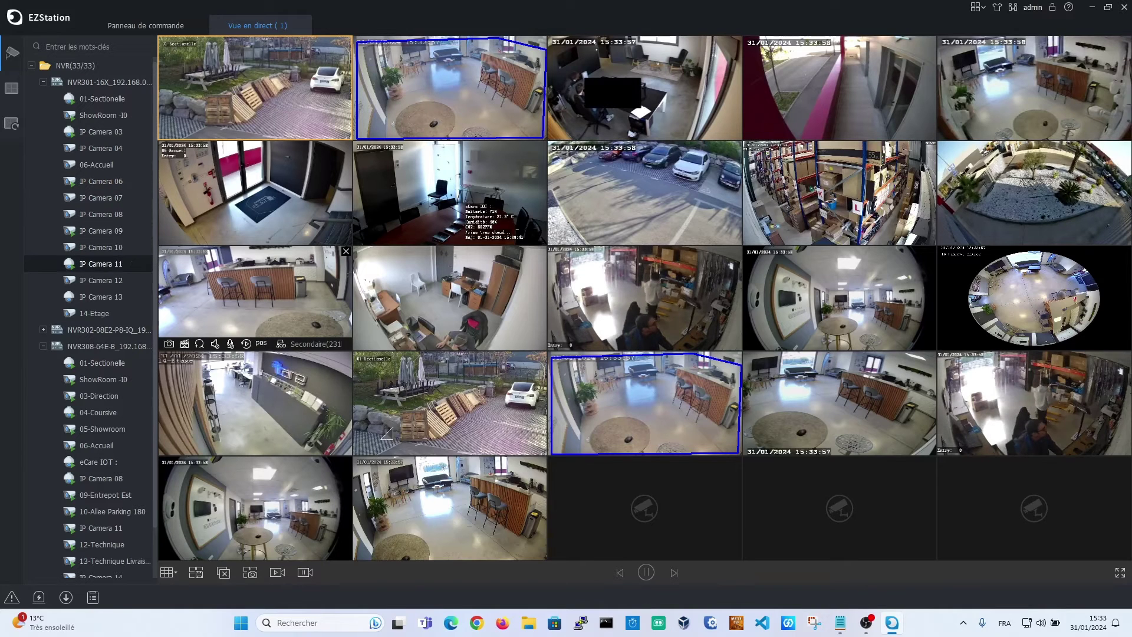
pyautogui.moveTo(103, 280); pyautogui.dragTo(678, 519)
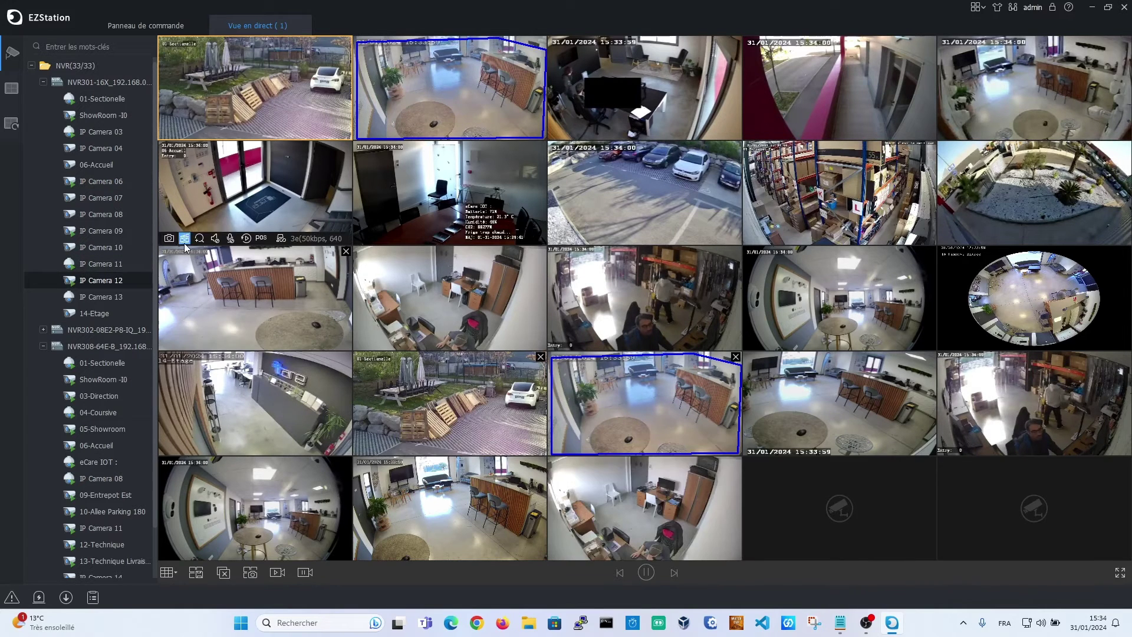
pyautogui.moveTo(103, 297); pyautogui.dragTo(837, 508)
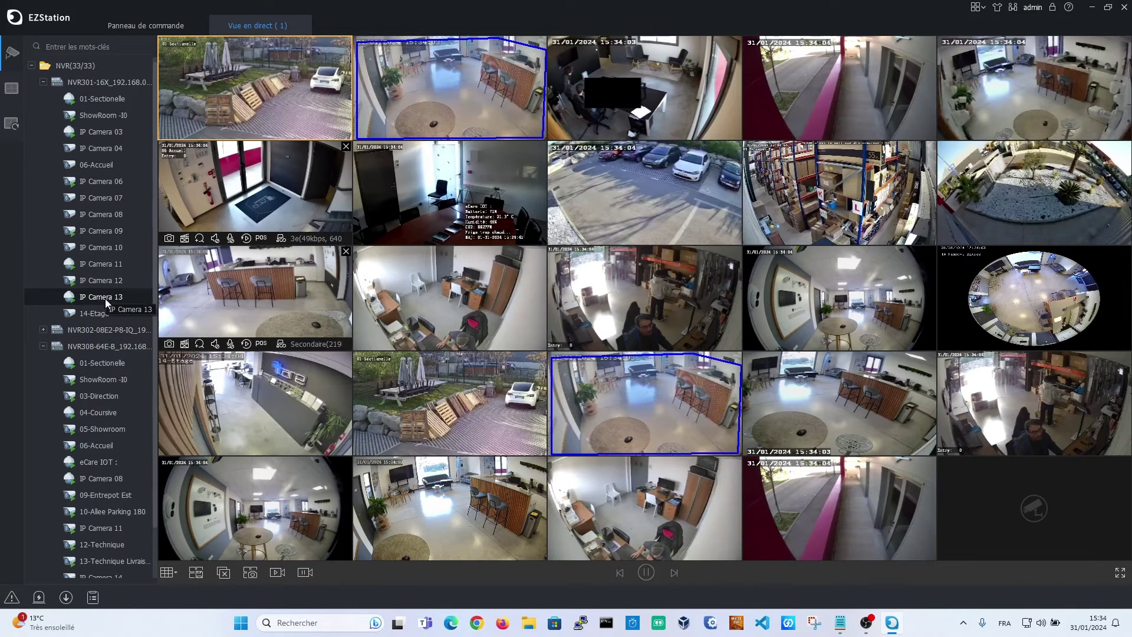
pyautogui.moveTo(101, 311); pyautogui.dragTo(1032, 509)
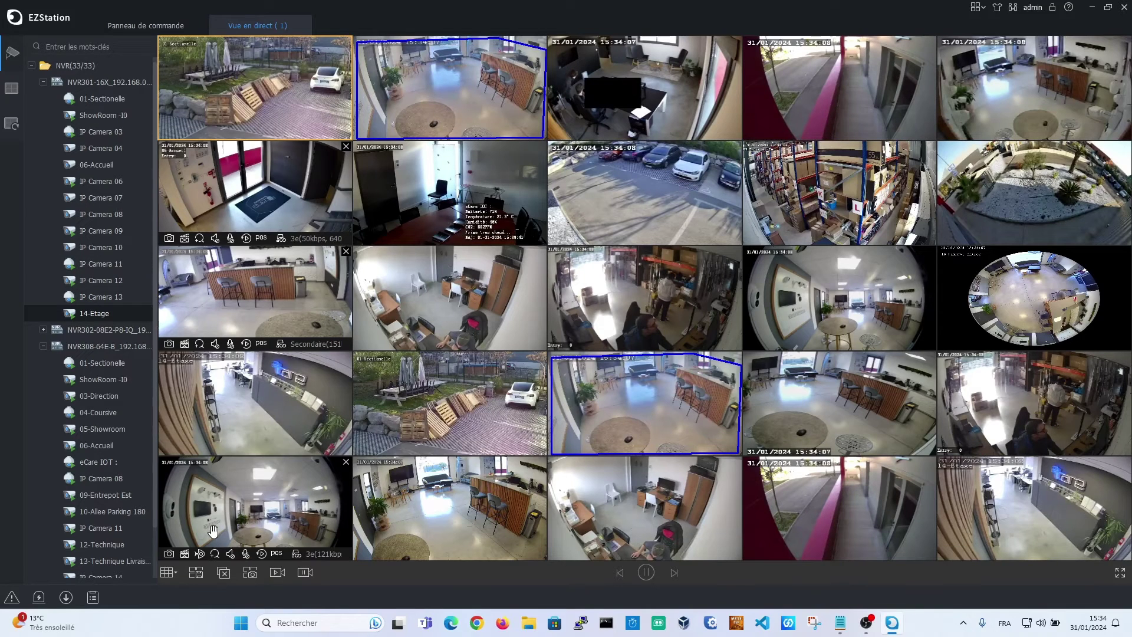
# Save the 25-camera grid as a new view named 'OK-x25'
pyautogui.click(196, 582)
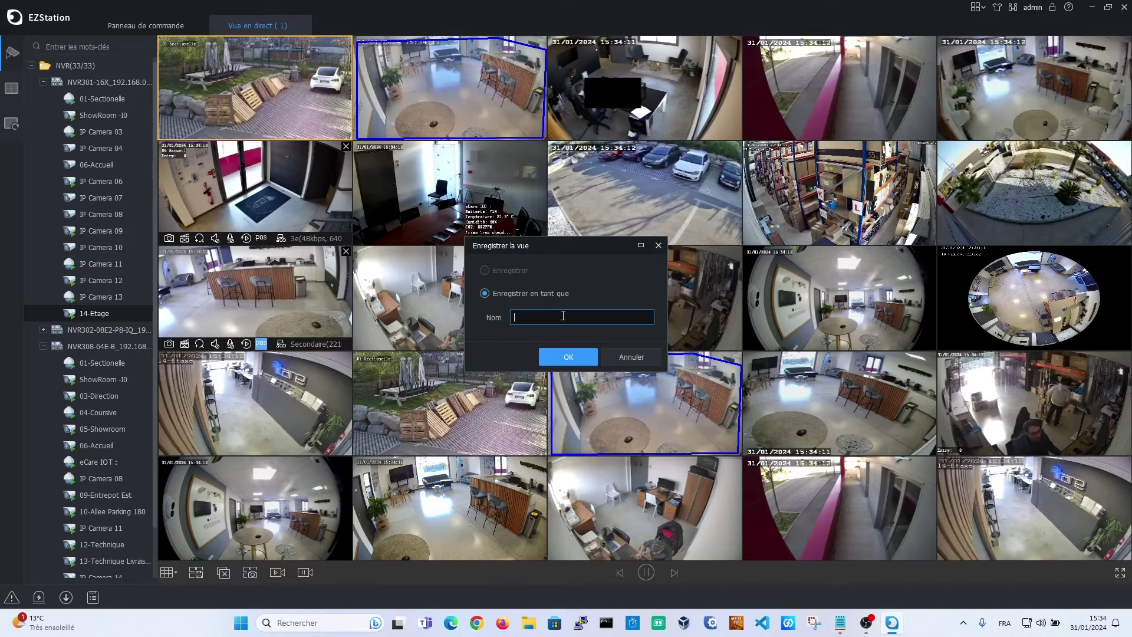
pyautogui.write('OK-x25')
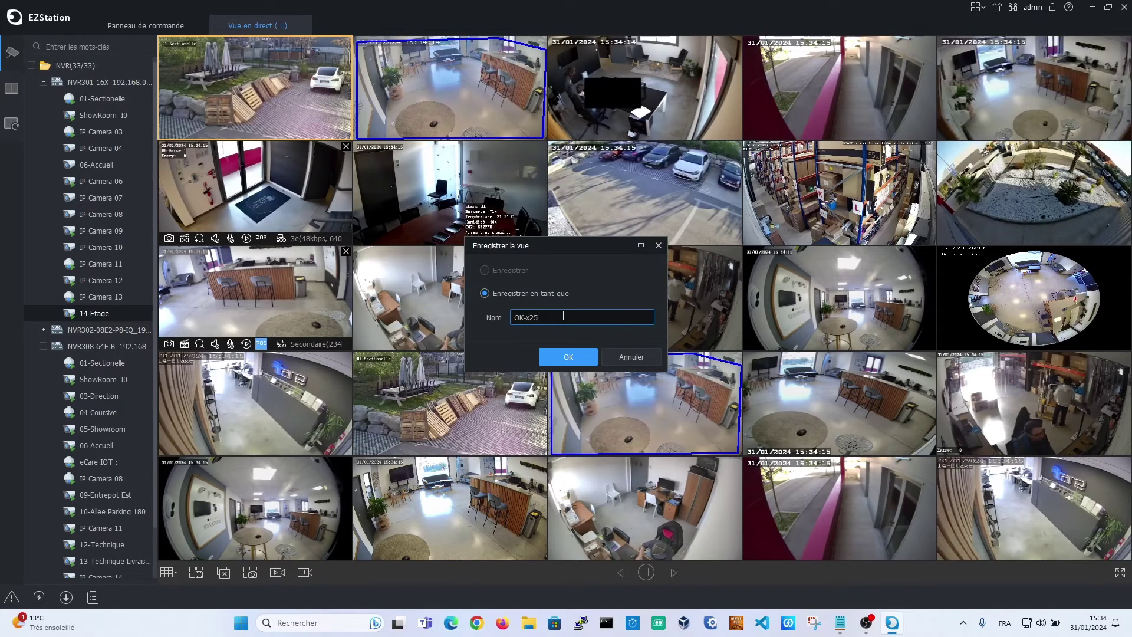
pyautogui.press('Return')
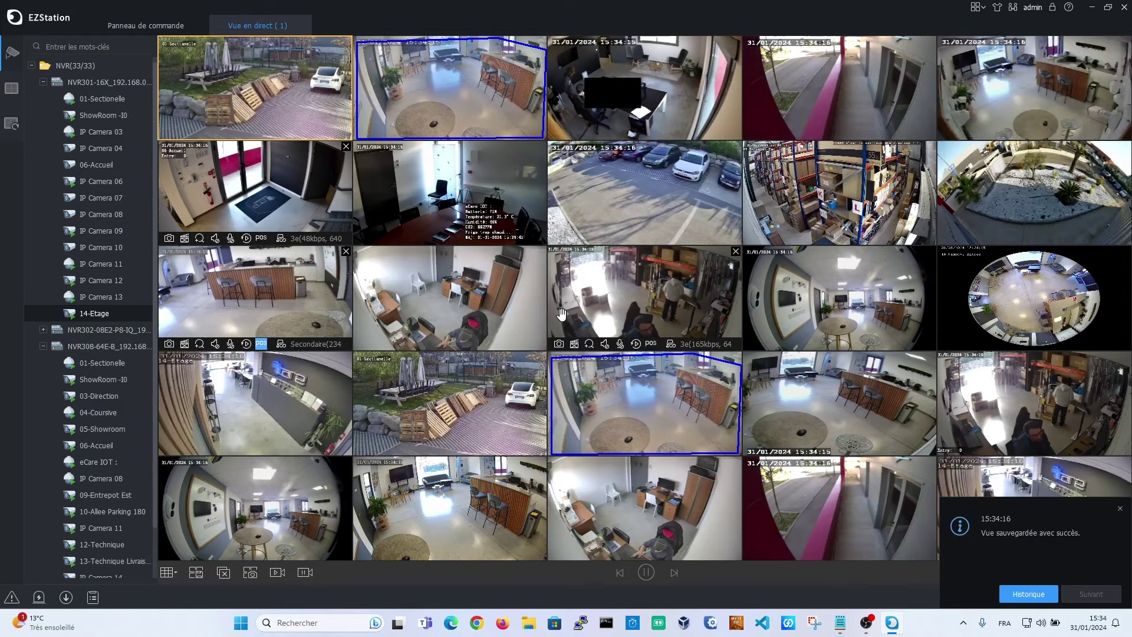
pyautogui.click(1120, 508)
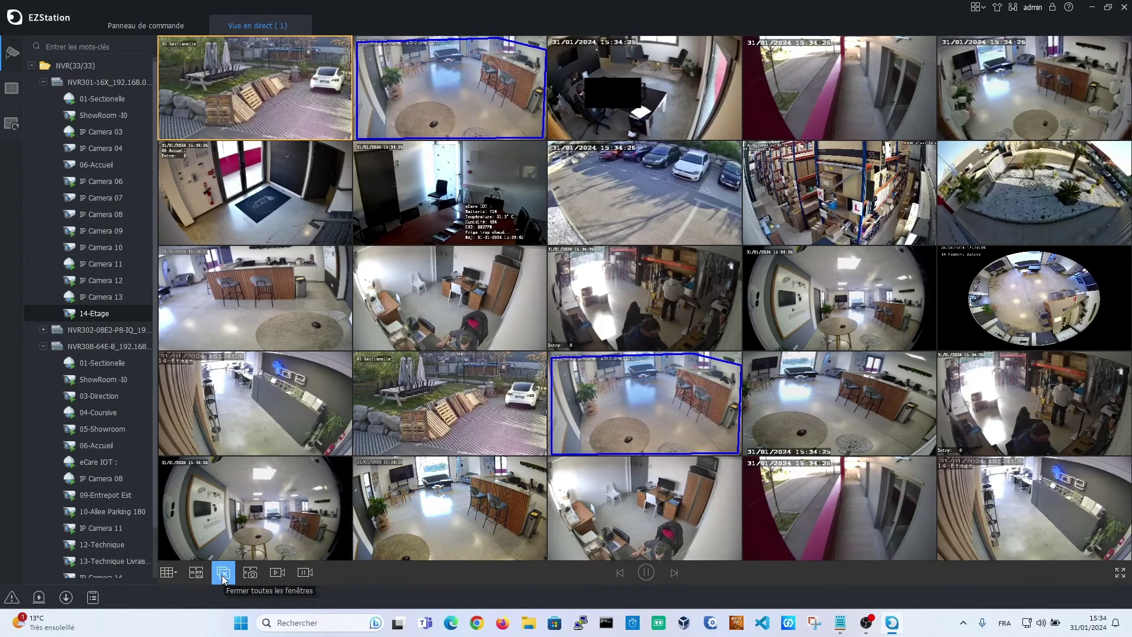
# Close the live tab and export the configuration from Maintenance as config_data.zip on Bureau
pyautogui.click(298, 25)
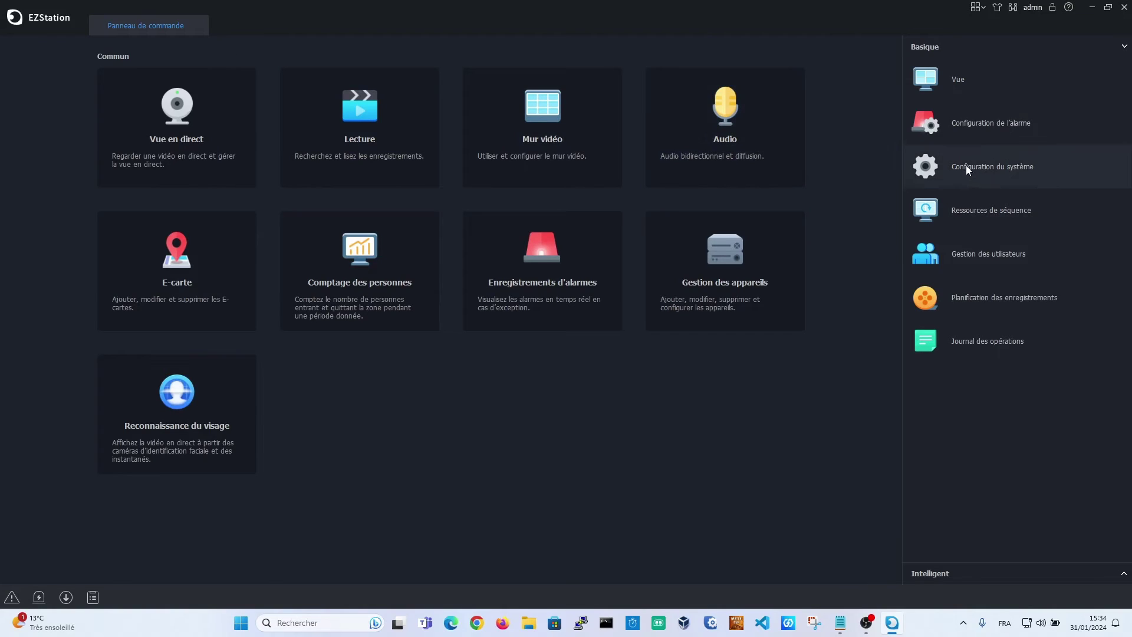
pyautogui.click(1108, 7)
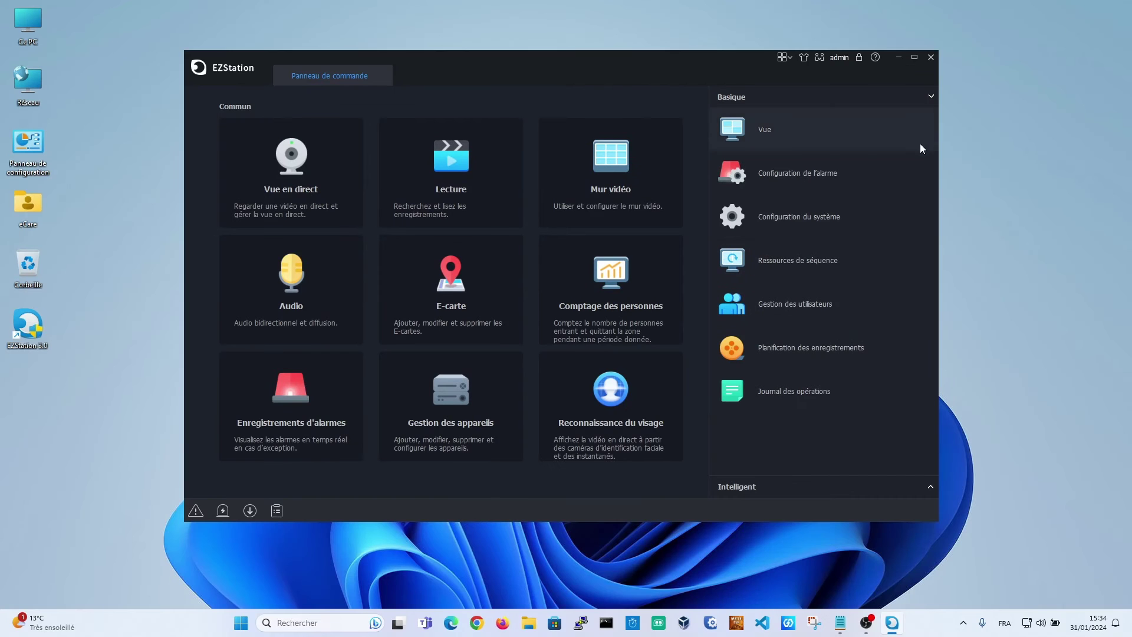
pyautogui.click(812, 224)
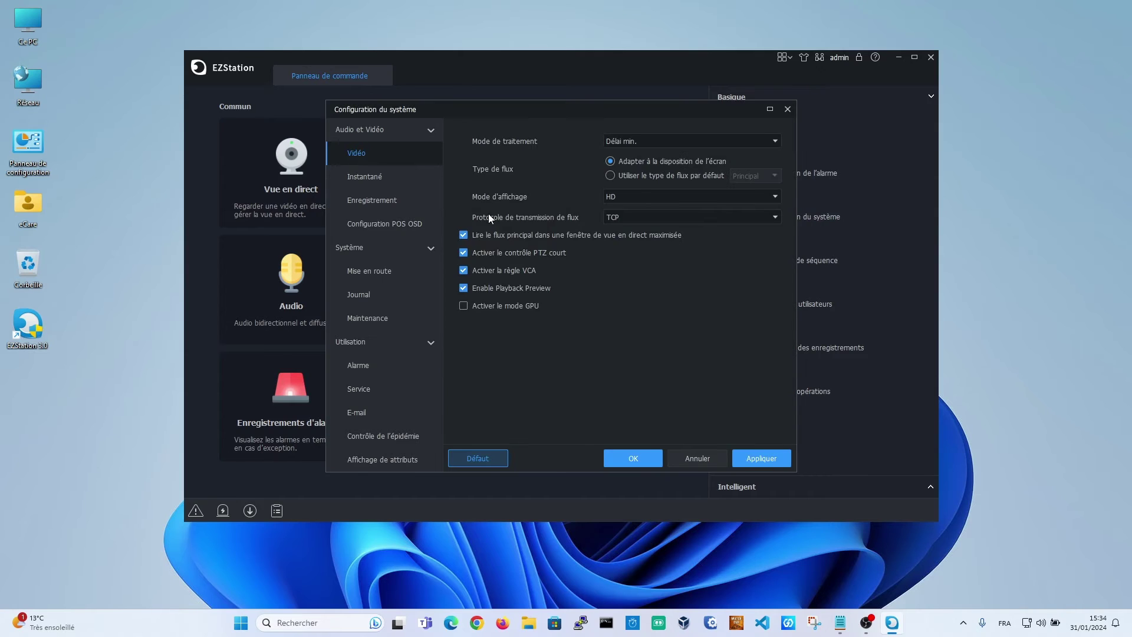
pyautogui.click(379, 318)
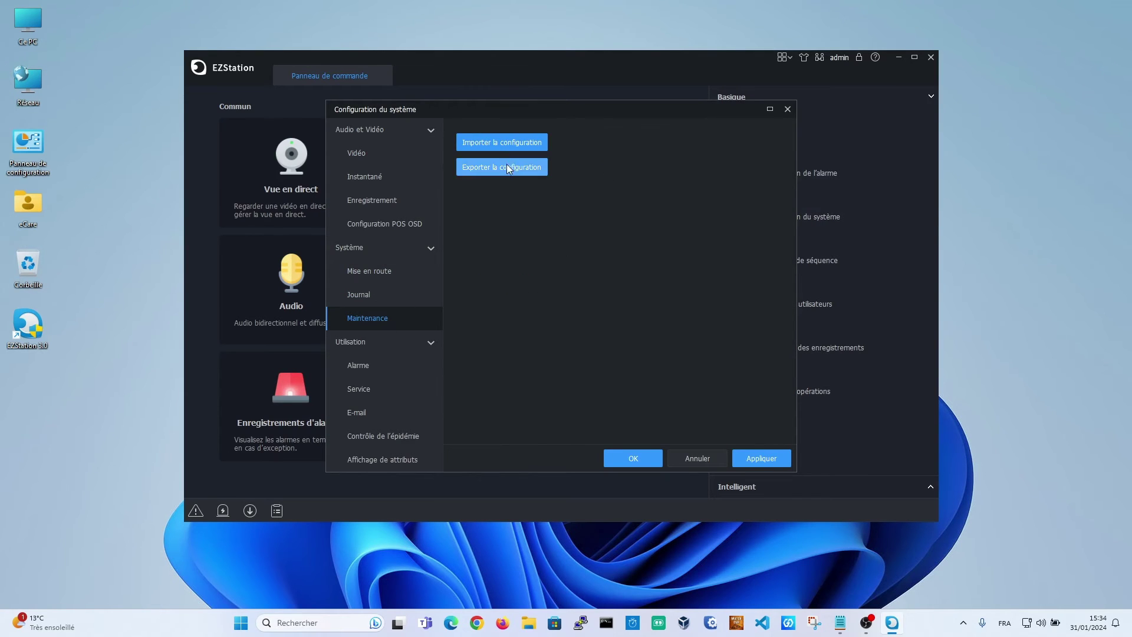
pyautogui.click(506, 167)
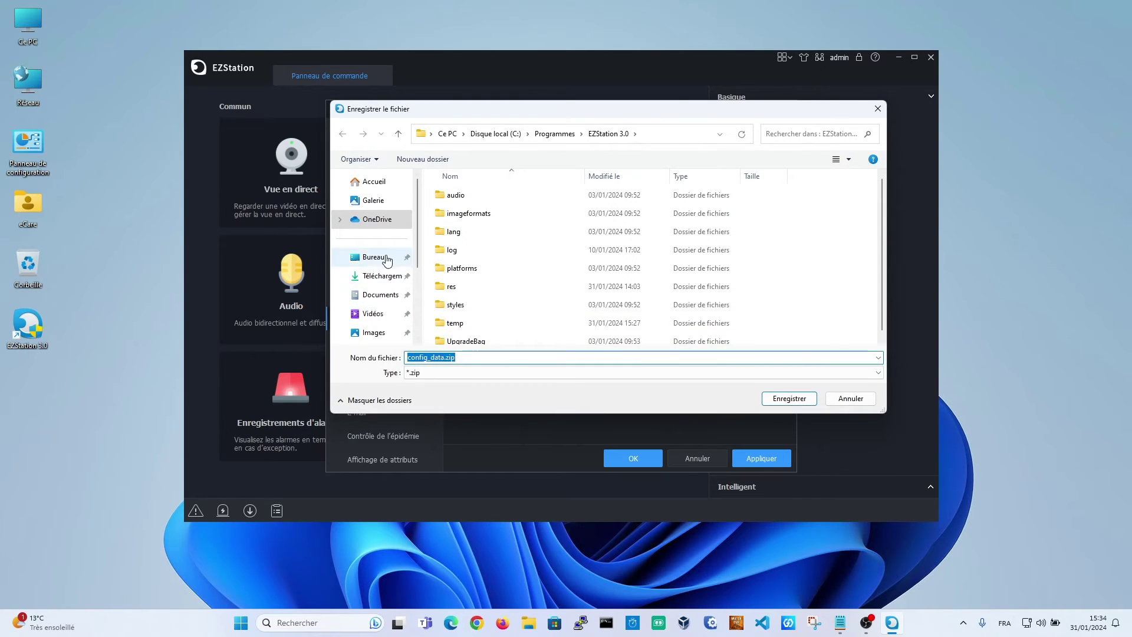
pyautogui.click(373, 257)
pyautogui.click(790, 399)
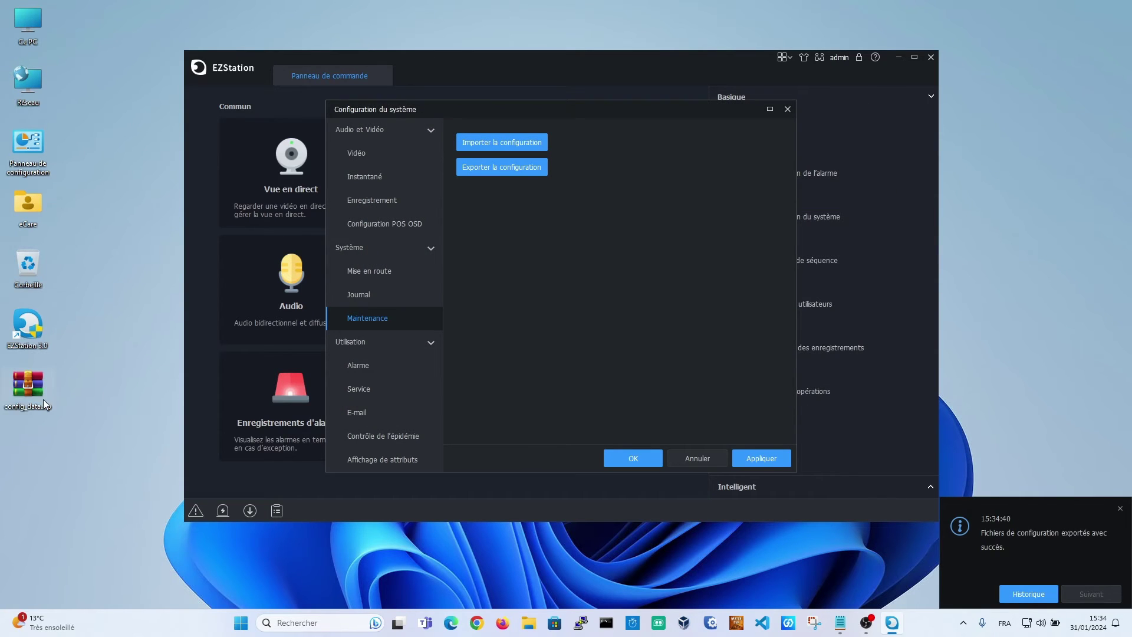
pyautogui.moveTo(45, 386)
pyautogui.mouseDown()
pyautogui.moveTo(83, 387)
pyautogui.moveTo(37, 388)
pyautogui.mouseUp()
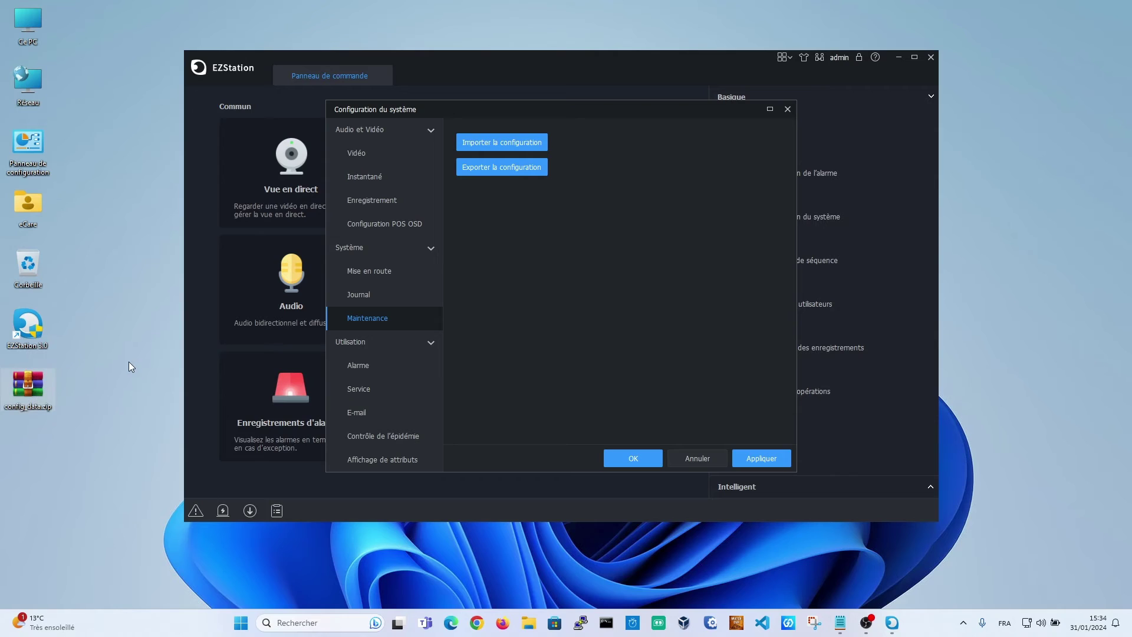
pyautogui.click(642, 460)
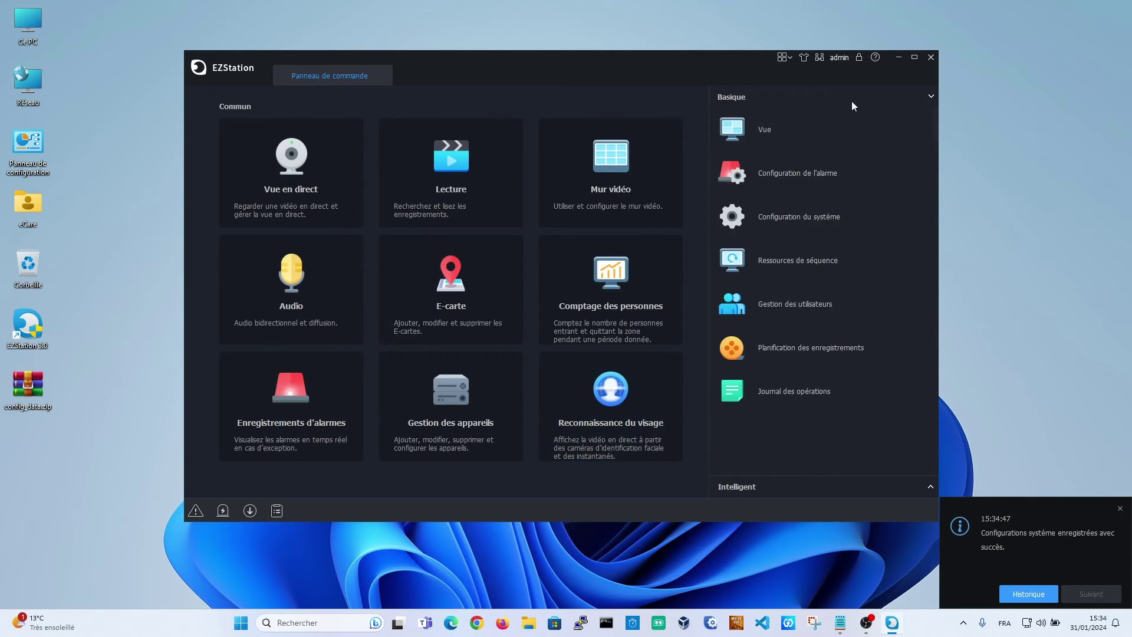
# Maximize the window, delete the OK-x25 view from the Vue list, and return to Panneau de commande
pyautogui.click(913, 57)
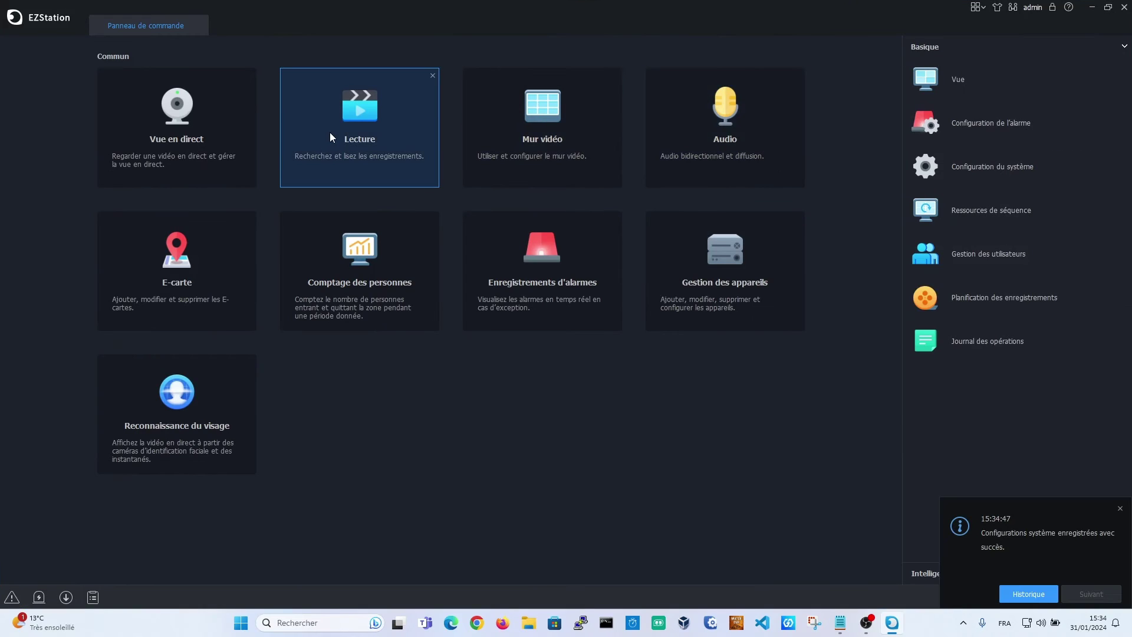
pyautogui.click(190, 150)
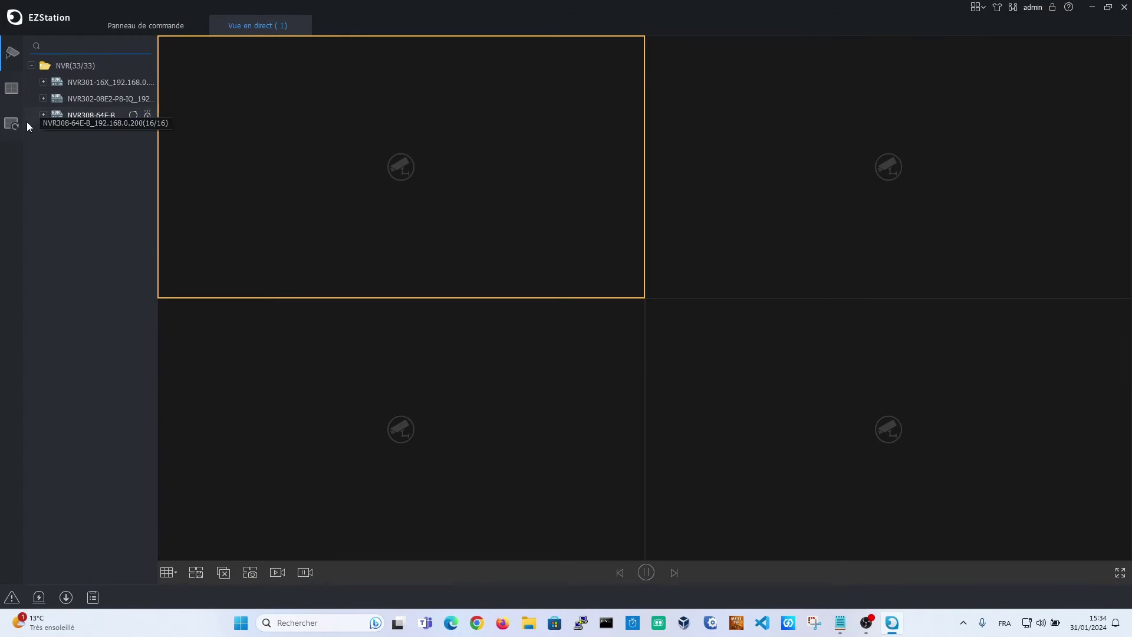
pyautogui.click(19, 94)
pyautogui.click(100, 198)
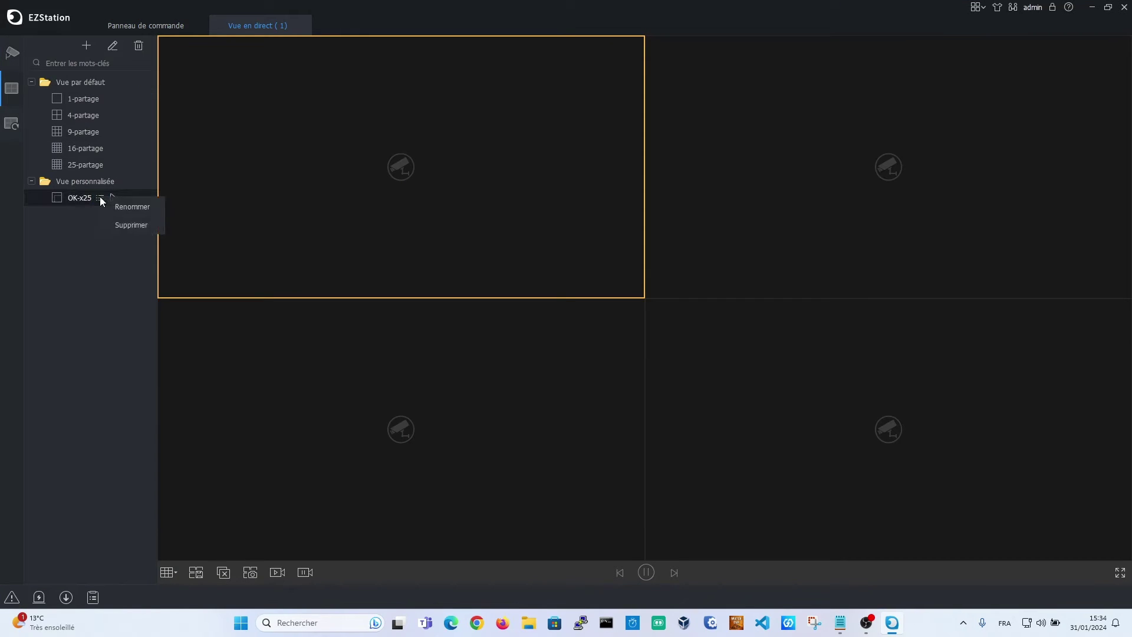
pyautogui.click(136, 225)
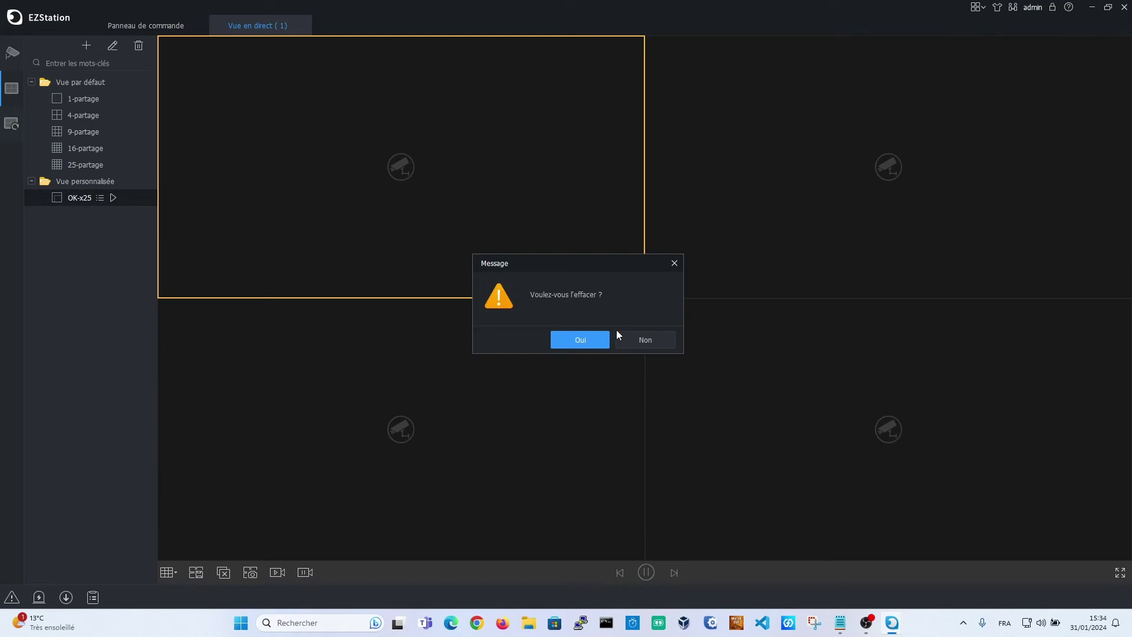
pyautogui.click(600, 341)
pyautogui.click(171, 29)
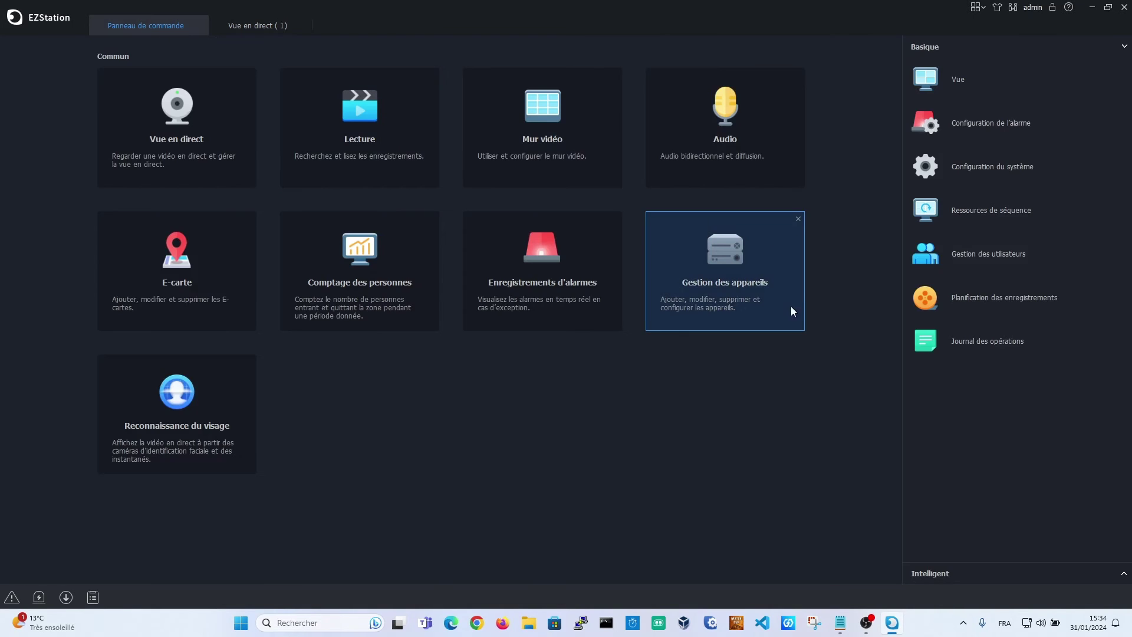
# Remove the NVR308 recorder from managed devices, keeping NVR301 and NVR302
pyautogui.click(790, 307)
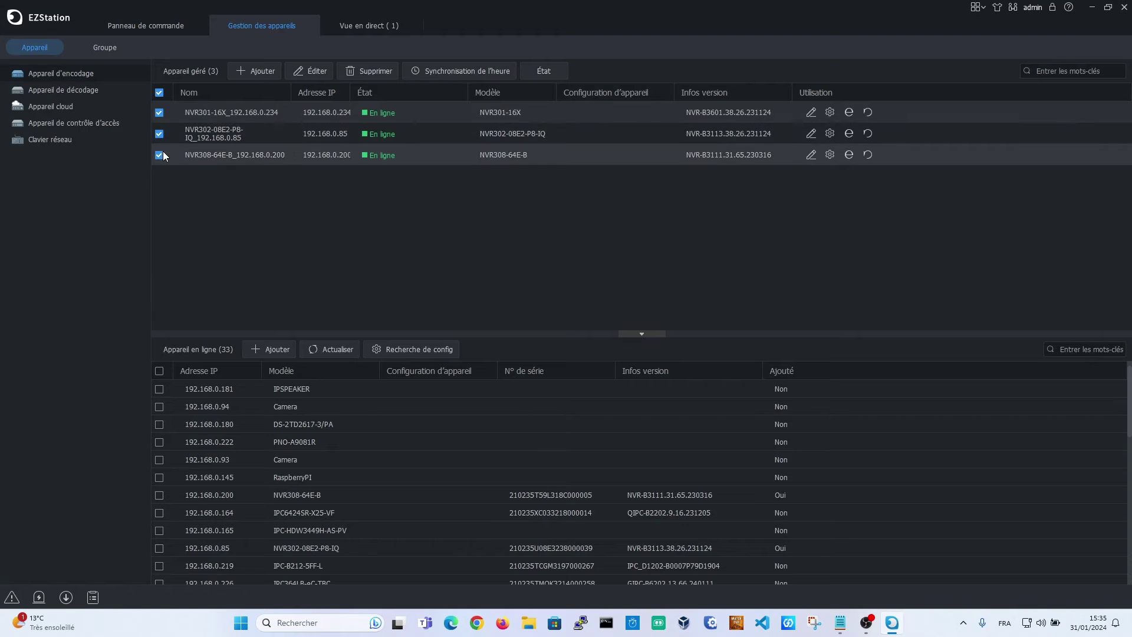
pyautogui.click(159, 92)
pyautogui.click(159, 133)
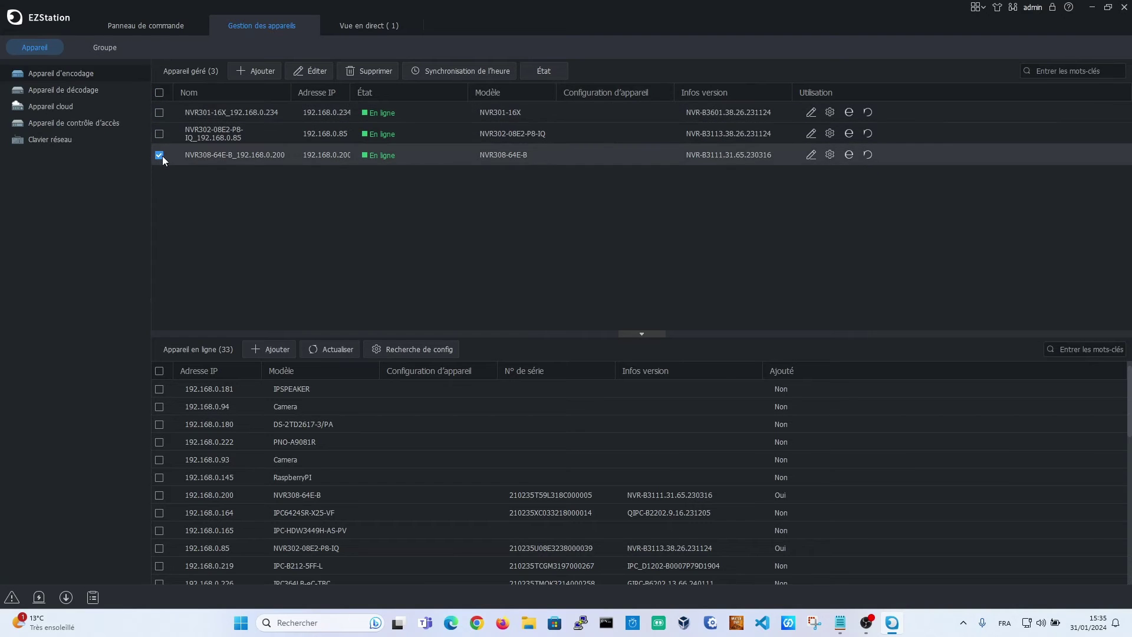
pyautogui.click(196, 111)
pyautogui.click(370, 71)
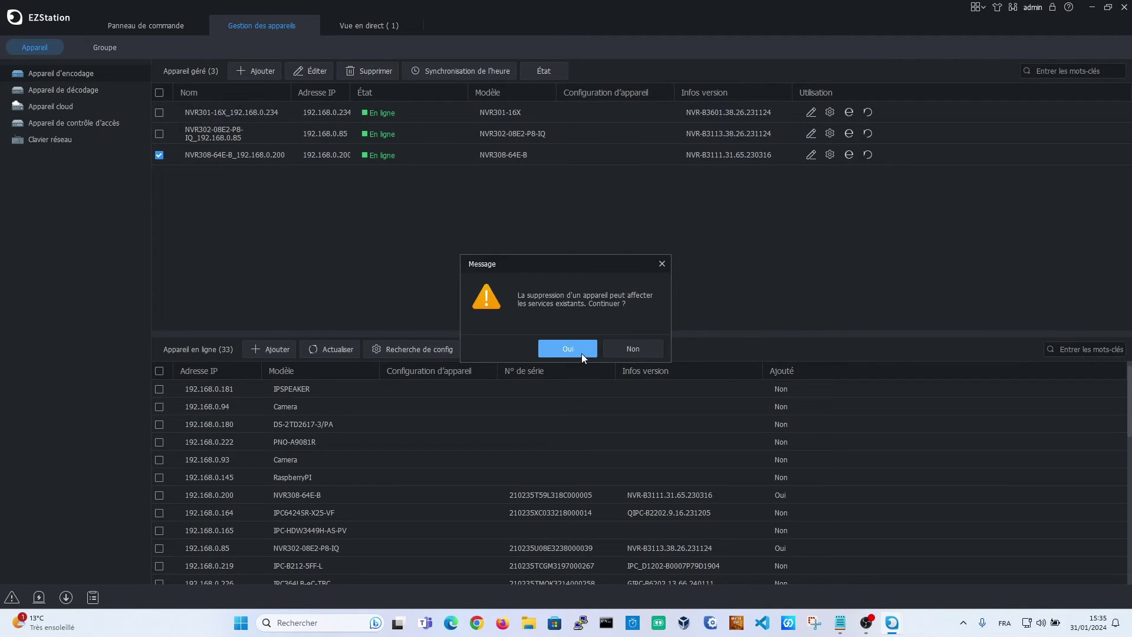
pyautogui.click(568, 349)
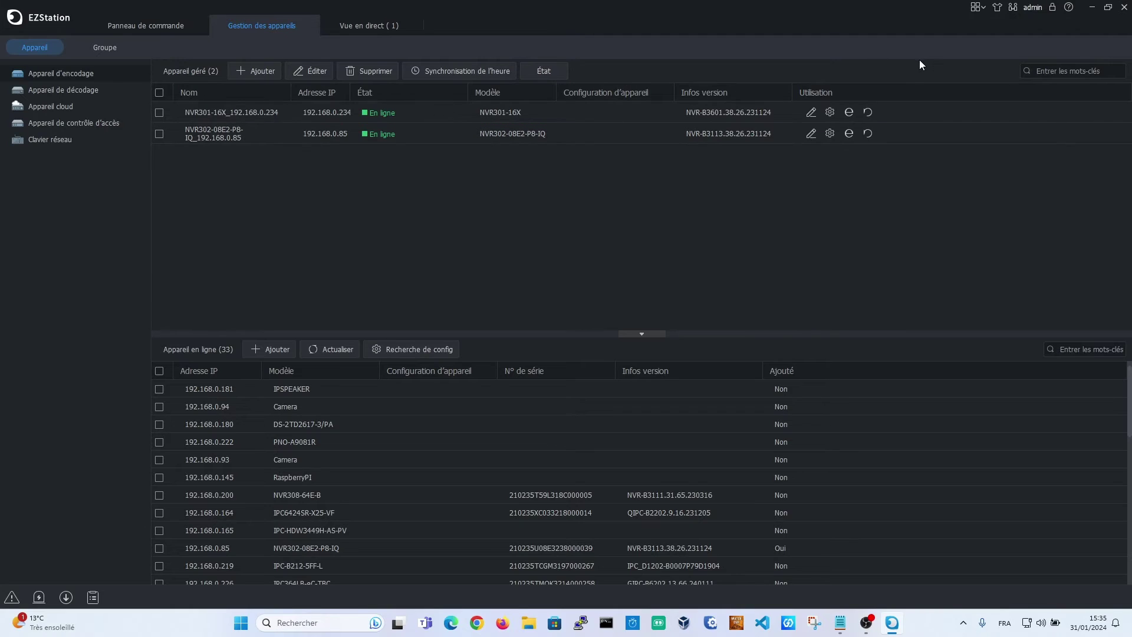
# Open and close the live view, then quit EZStation and confirm the log-out
pyautogui.click(363, 27)
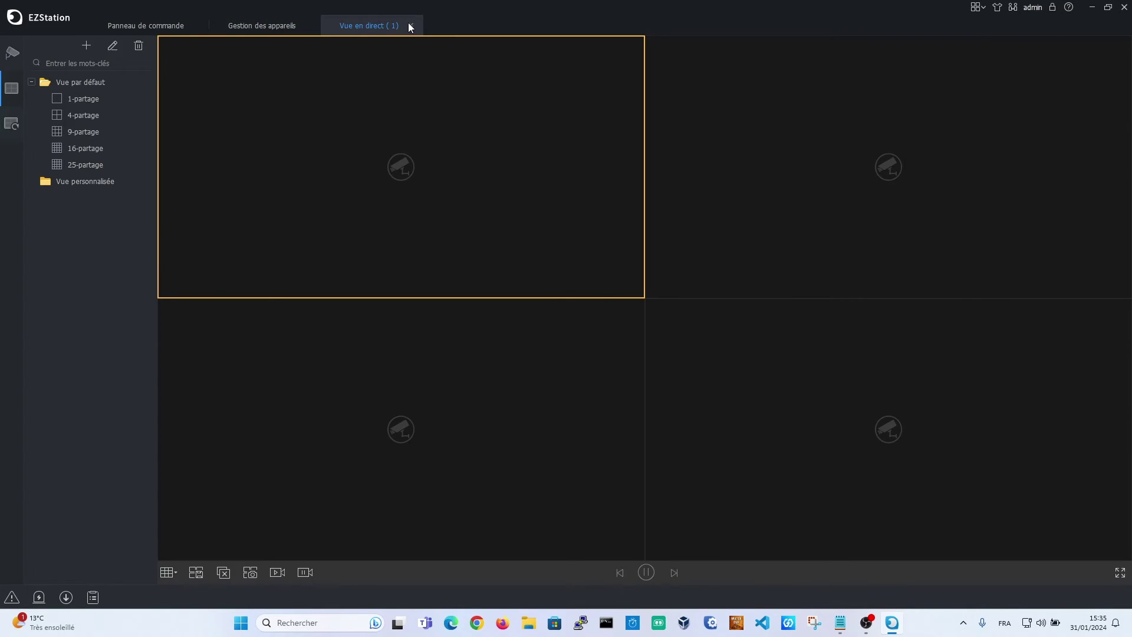
pyautogui.click(410, 26)
pyautogui.click(1123, 7)
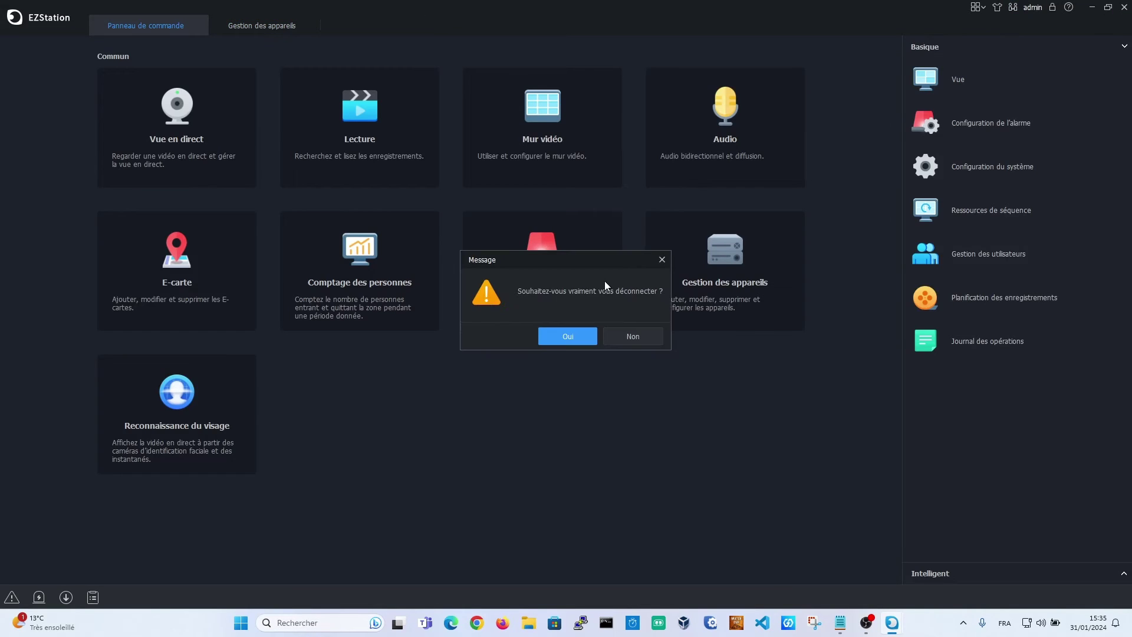
pyautogui.click(567, 336)
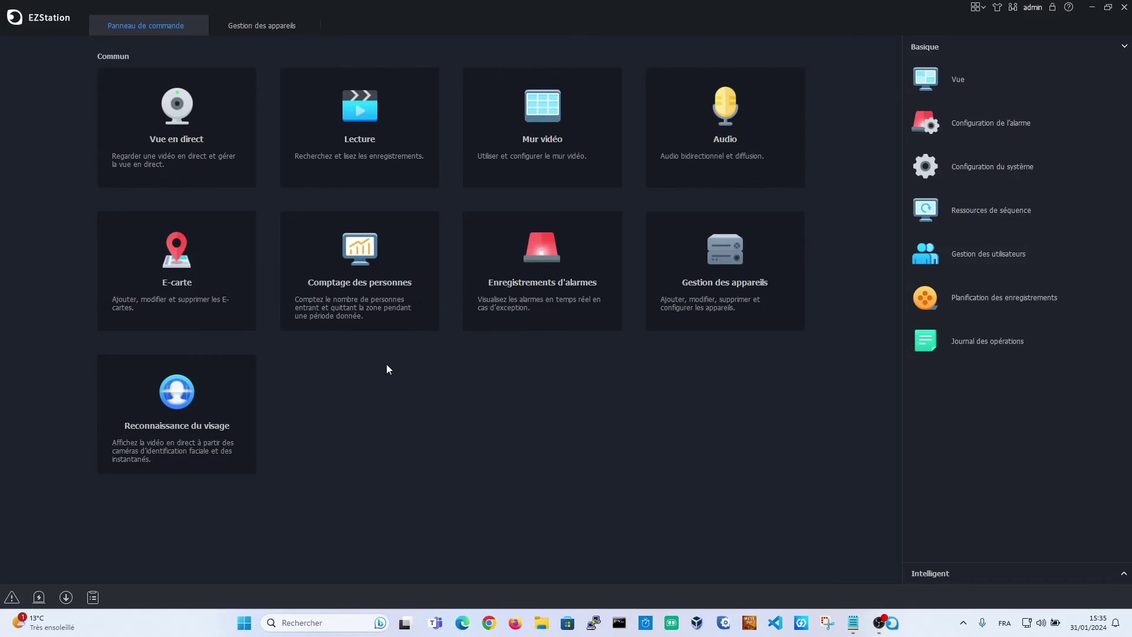
# Browse the live view's saved views and expand and collapse the NVR301 and NVR302 camera lists
pyautogui.click(217, 147)
pyautogui.moveTo(23, 122)
pyautogui.click(28, 89)
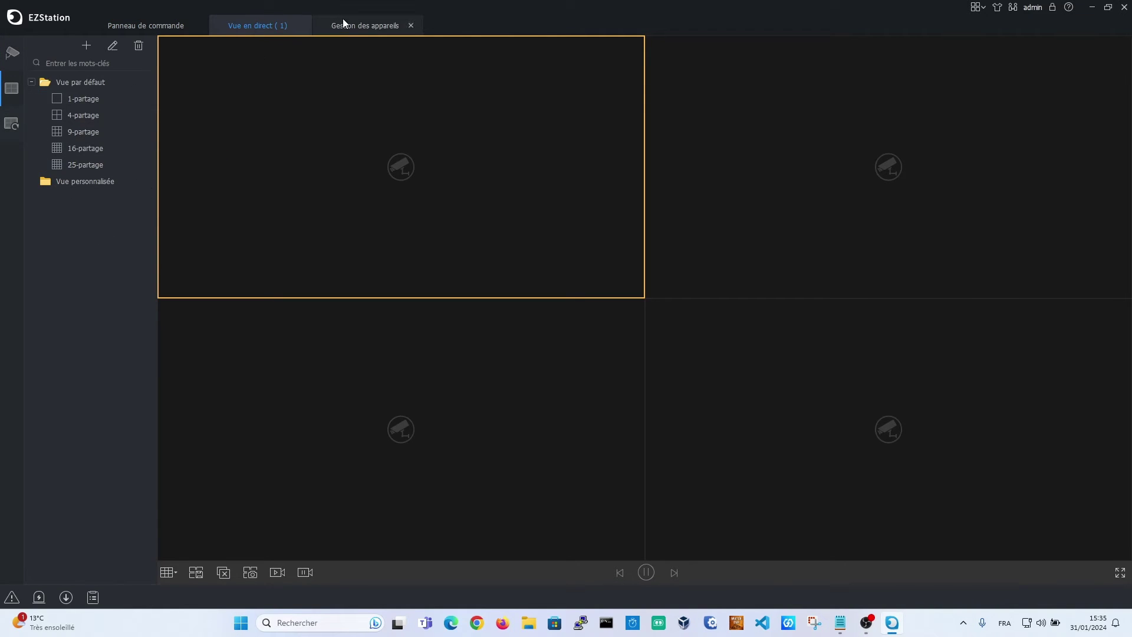
pyautogui.click(12, 65)
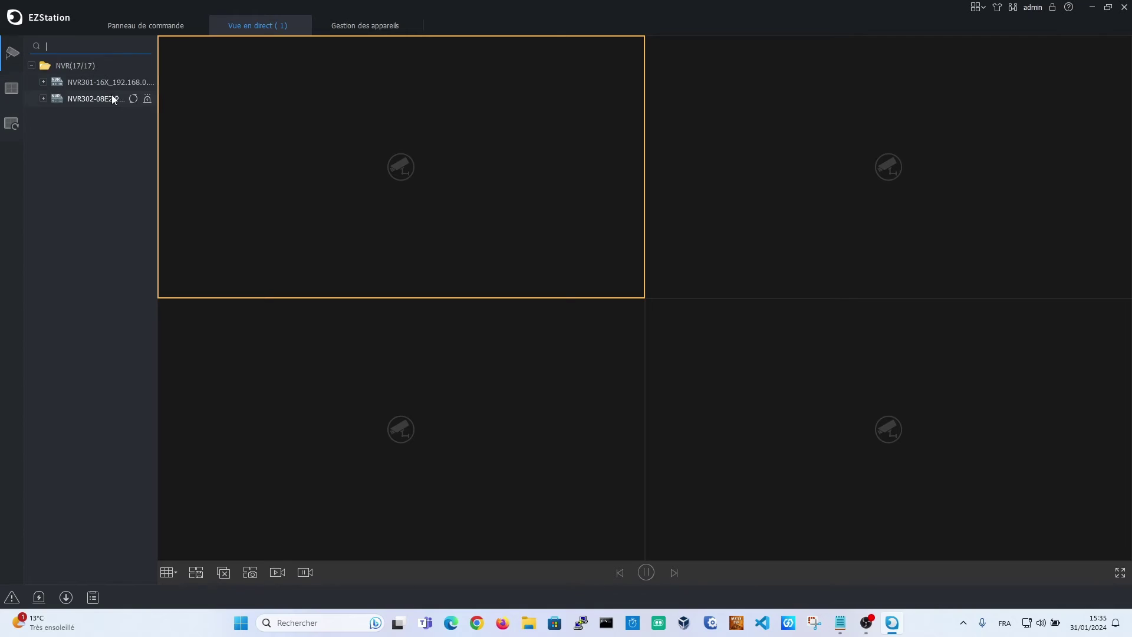
pyautogui.click(43, 98)
pyautogui.click(42, 82)
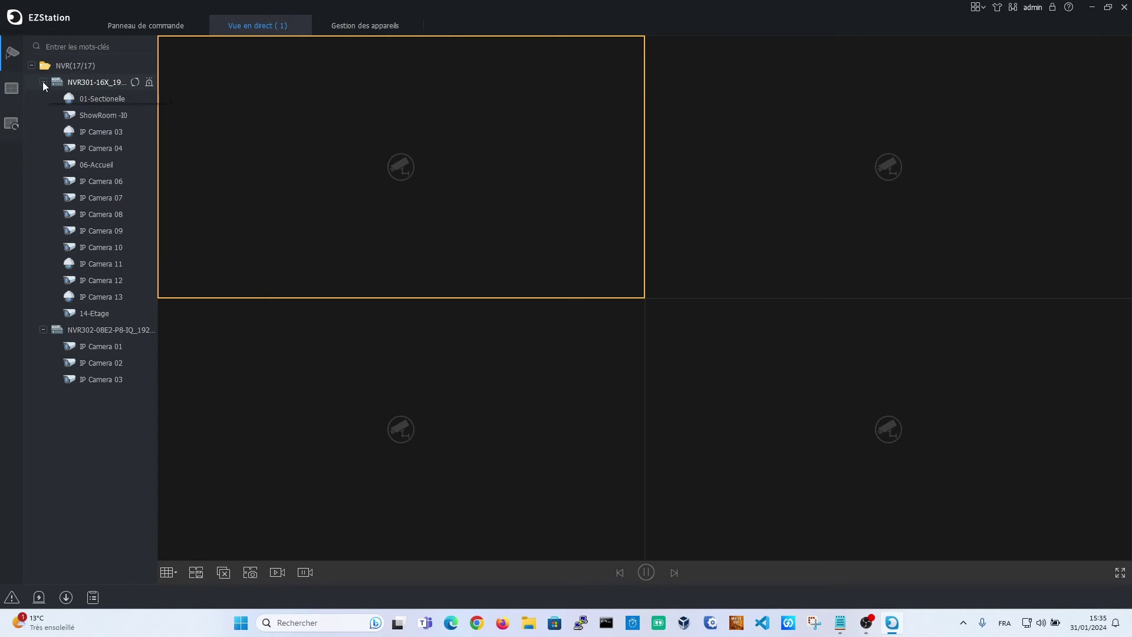
pyautogui.click(42, 81)
pyautogui.click(43, 98)
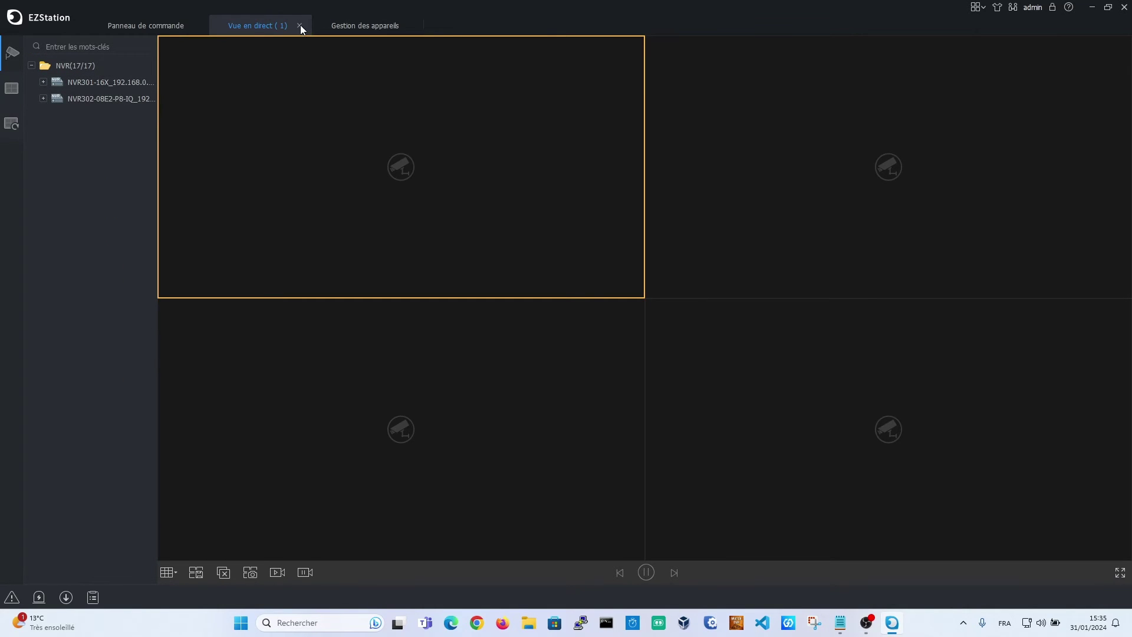
# Close the live view and device management, rechecking the recorder list once before closing it
pyautogui.click(300, 25)
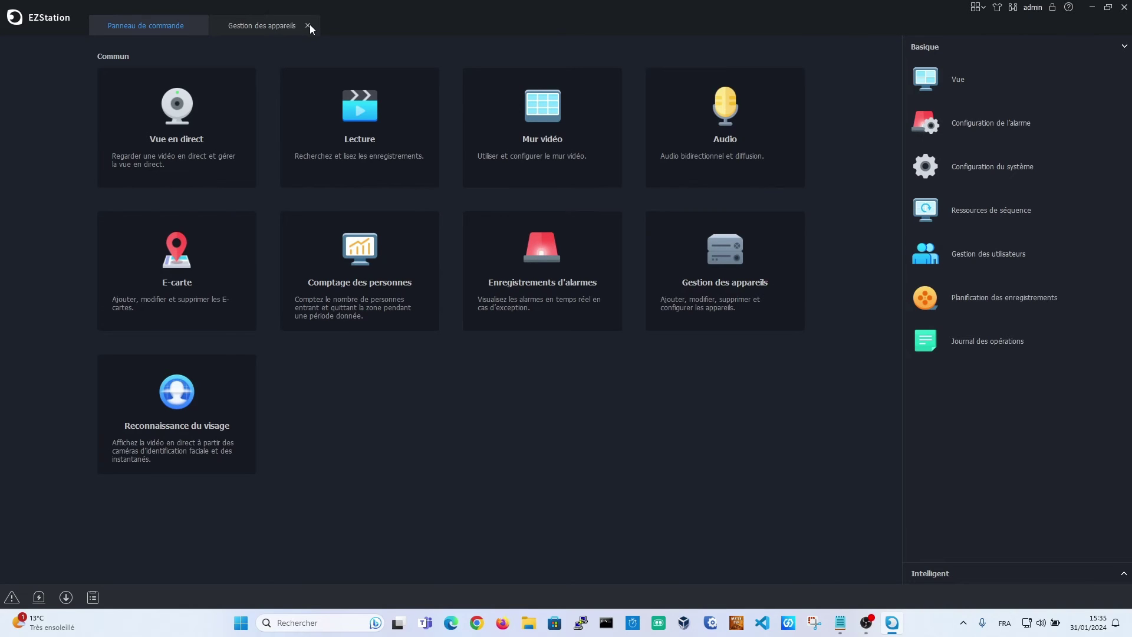
pyautogui.click(308, 25)
pyautogui.click(745, 256)
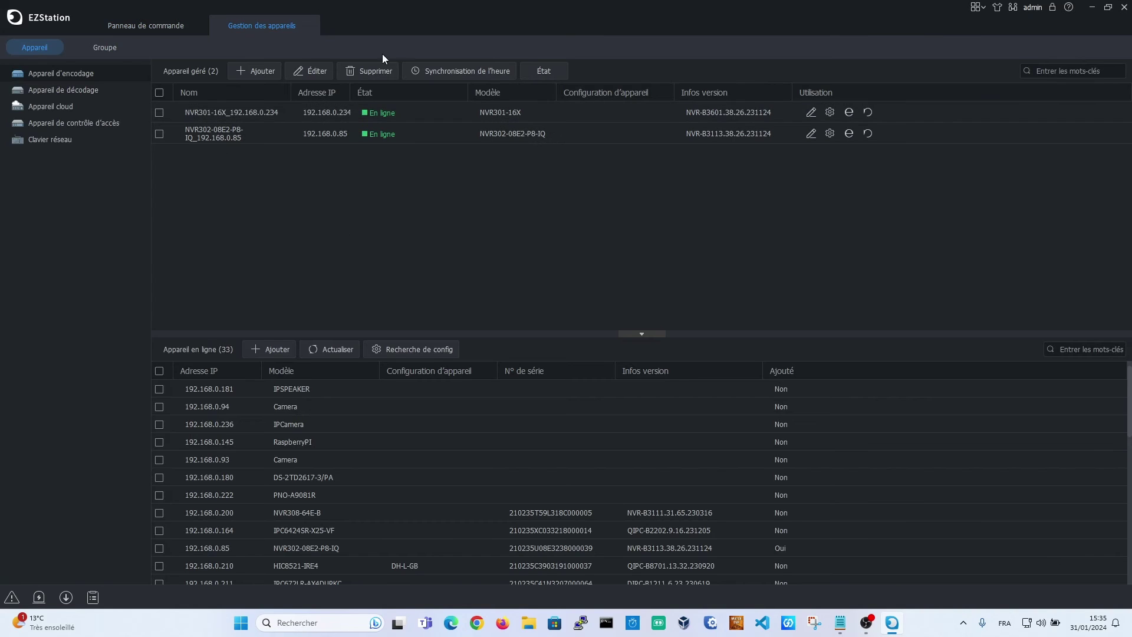
pyautogui.click(308, 25)
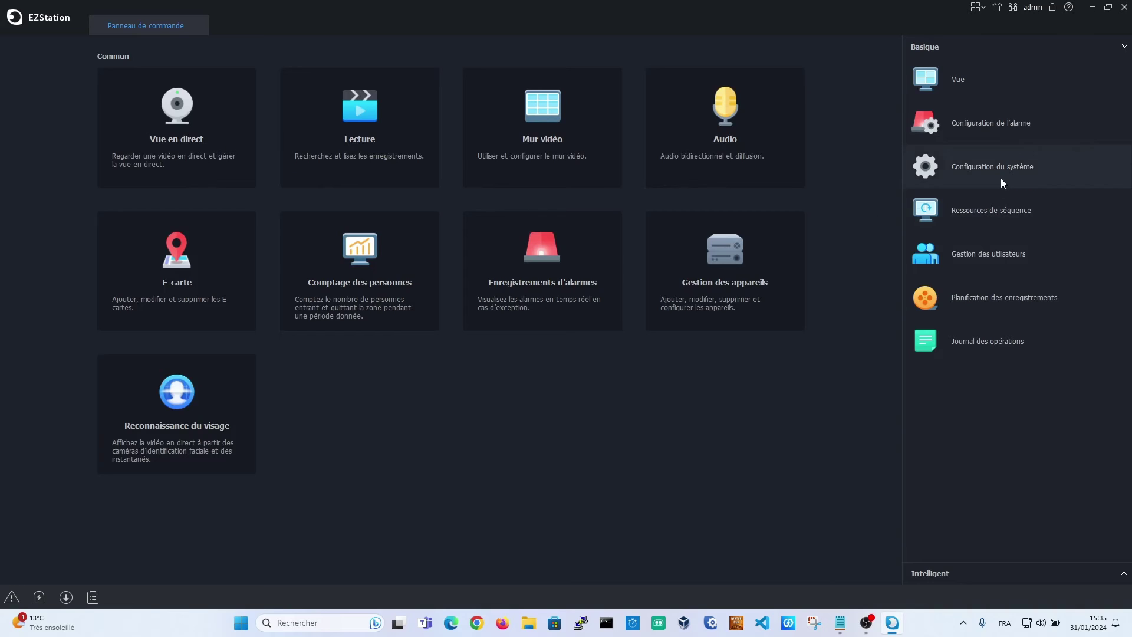
# Import Bureau\config_data.zip from the Maintenance settings and apply it
pyautogui.click(997, 178)
pyautogui.click(390, 334)
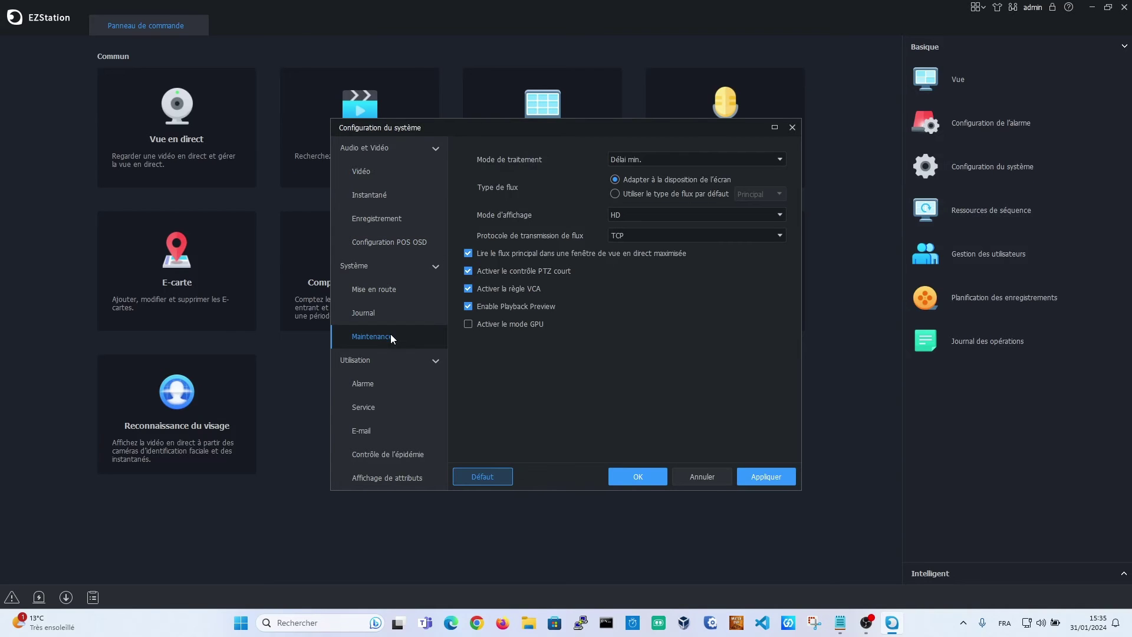
pyautogui.click(538, 165)
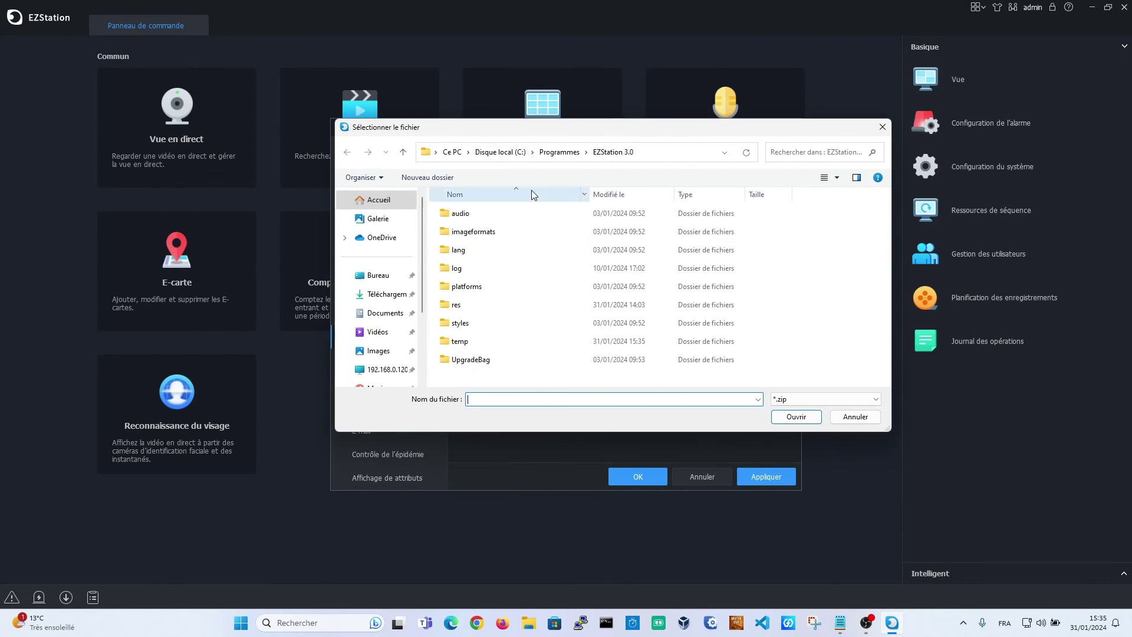
pyautogui.click(380, 276)
pyautogui.click(475, 250)
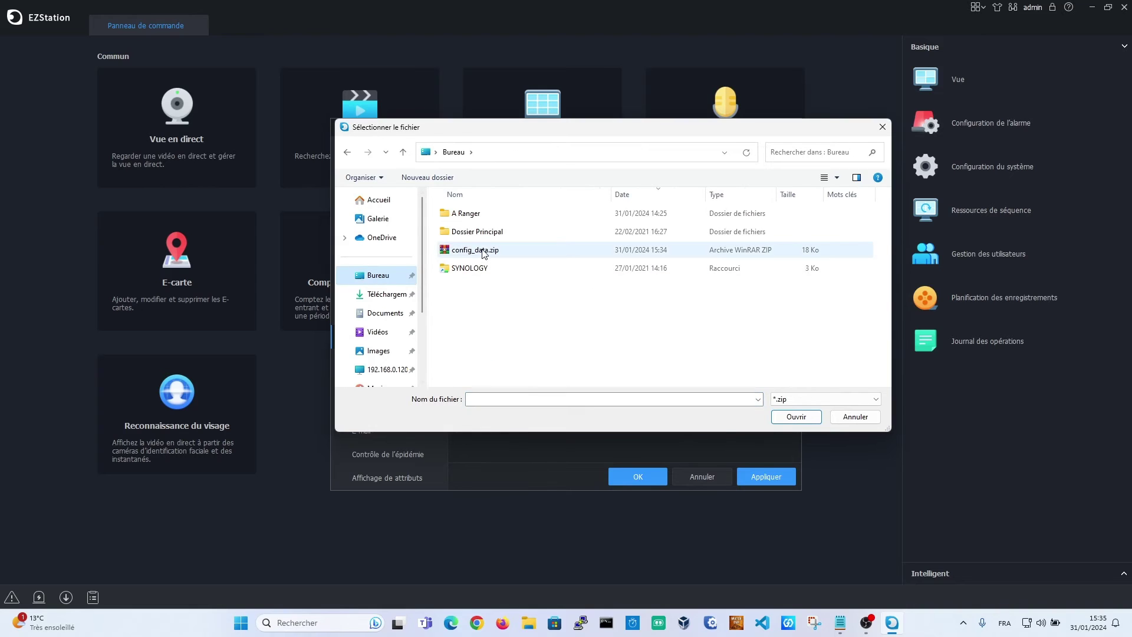
pyautogui.click(776, 417)
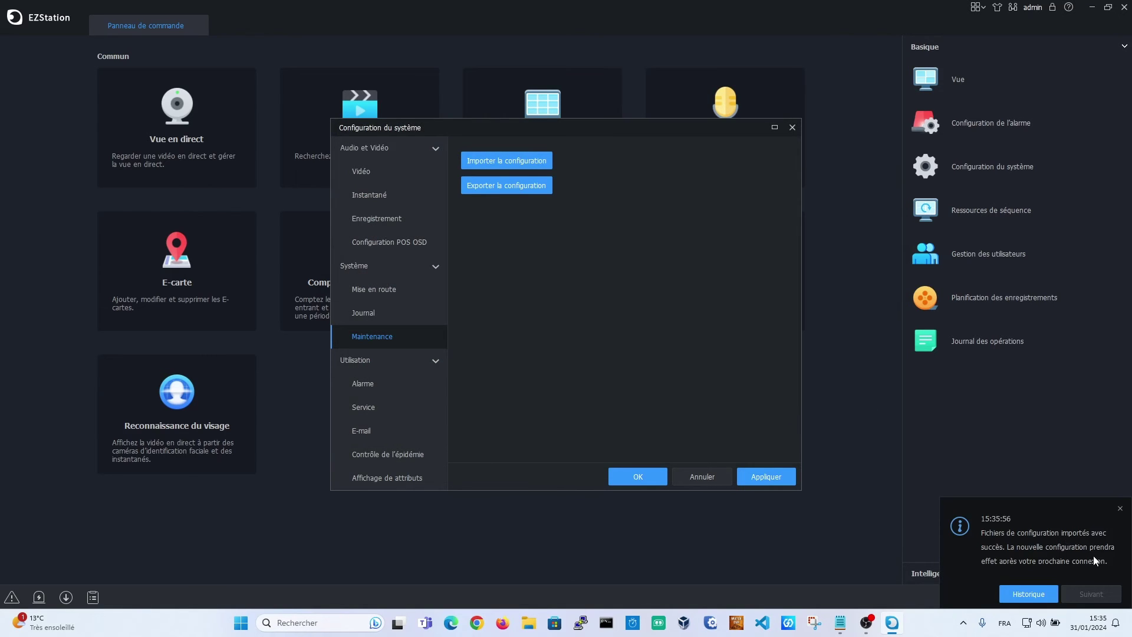
pyautogui.click(767, 475)
pyautogui.click(631, 475)
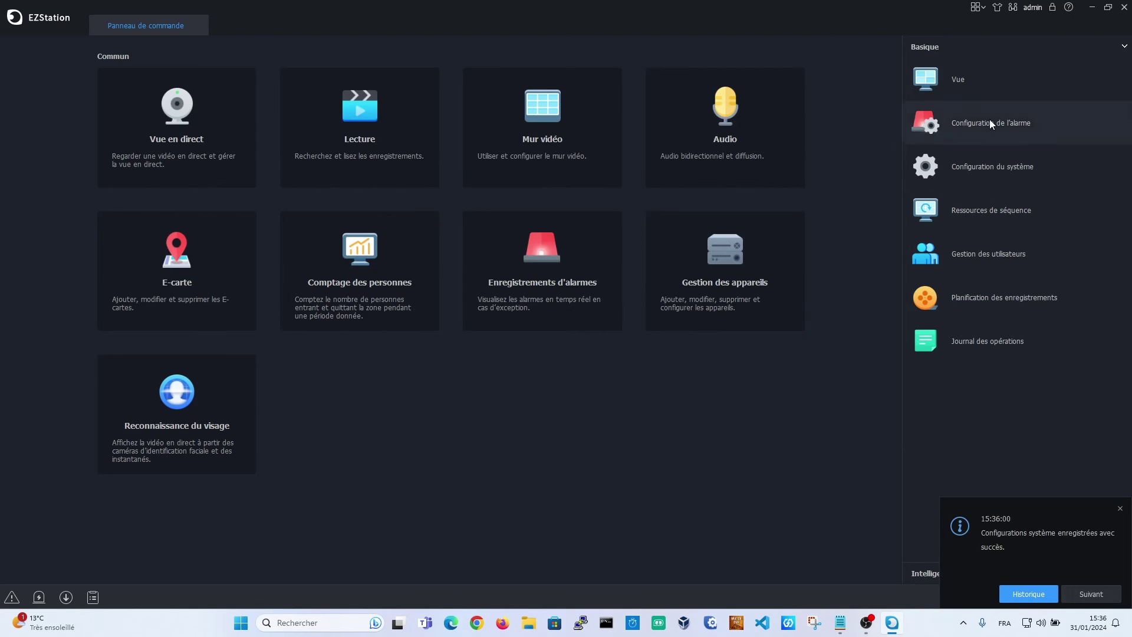
# Quit and relaunch EZStation, then check device management lists three online recorders
pyautogui.click(1125, 8)
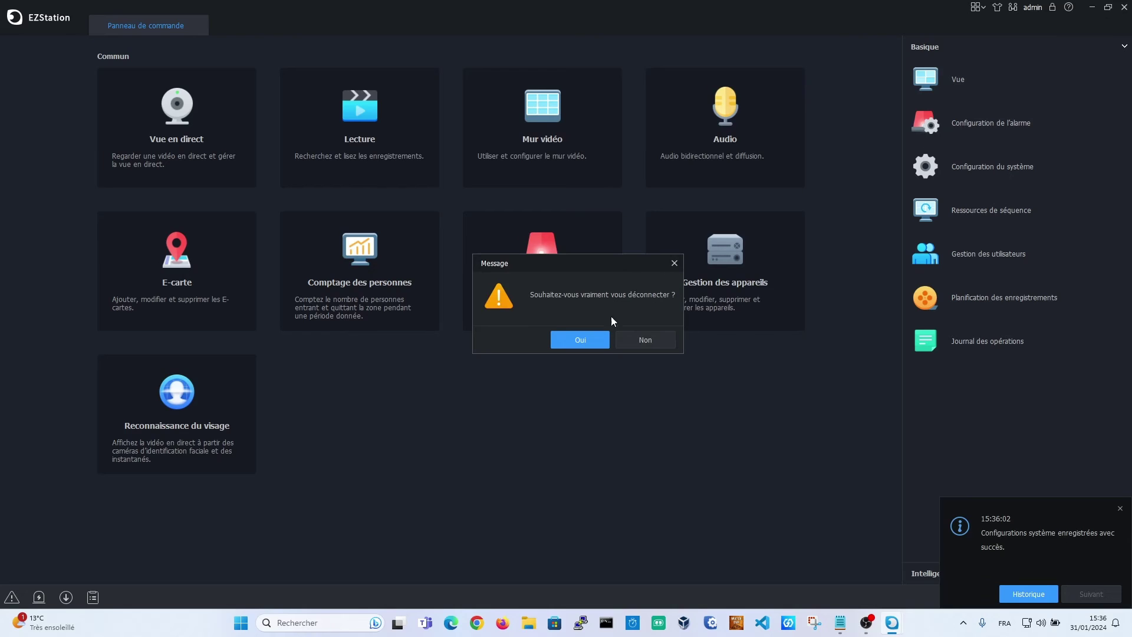
pyautogui.click(583, 337)
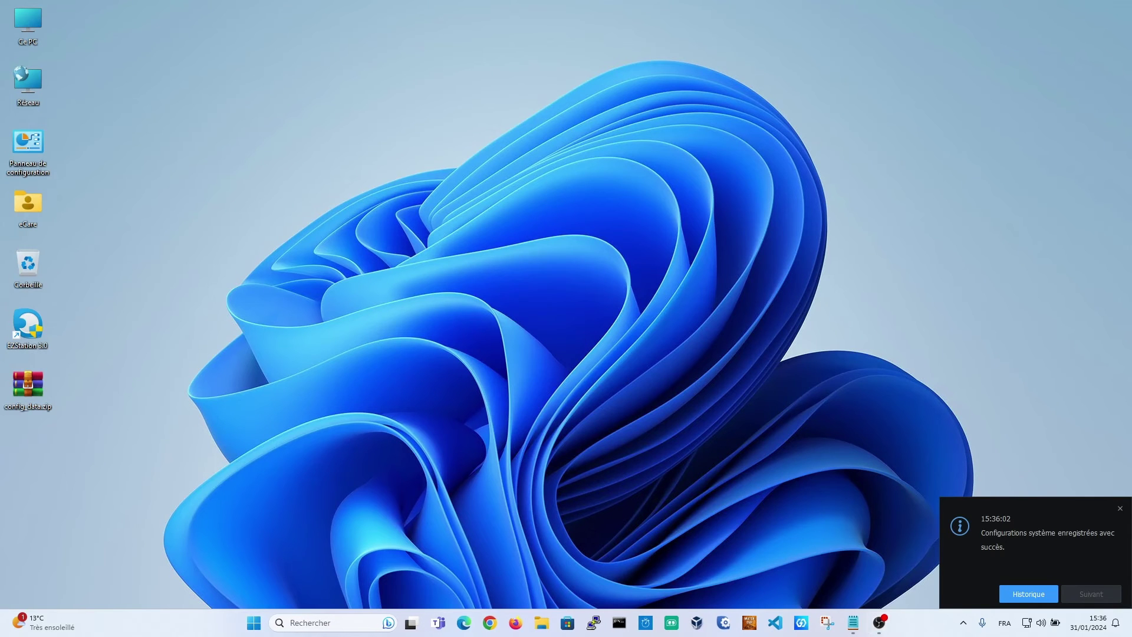
pyautogui.click(1119, 509)
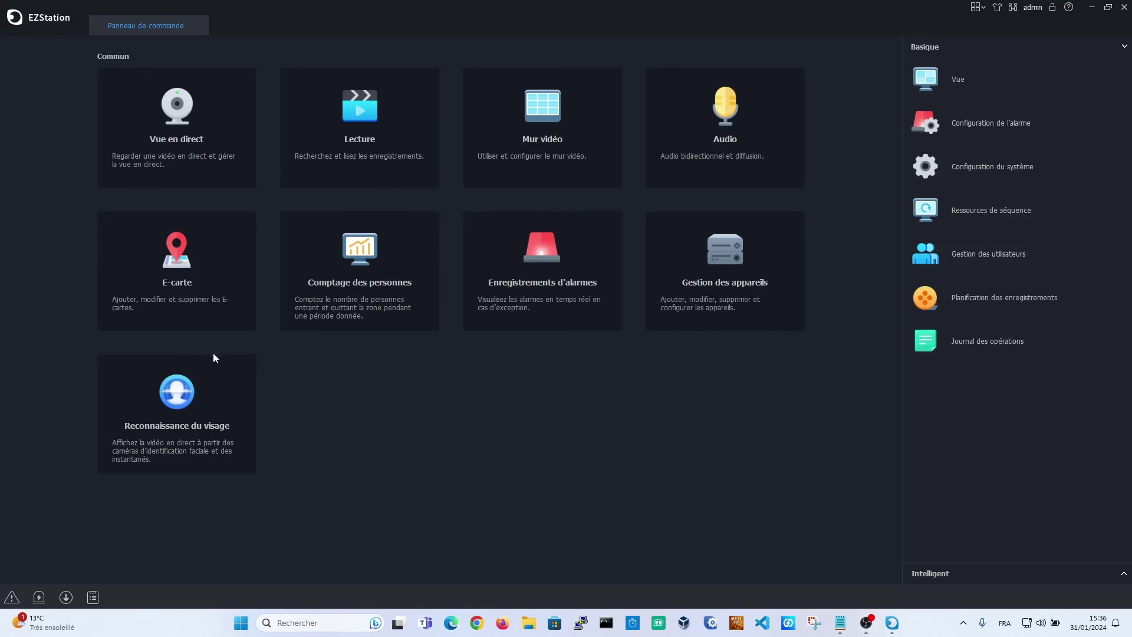
pyautogui.click(690, 283)
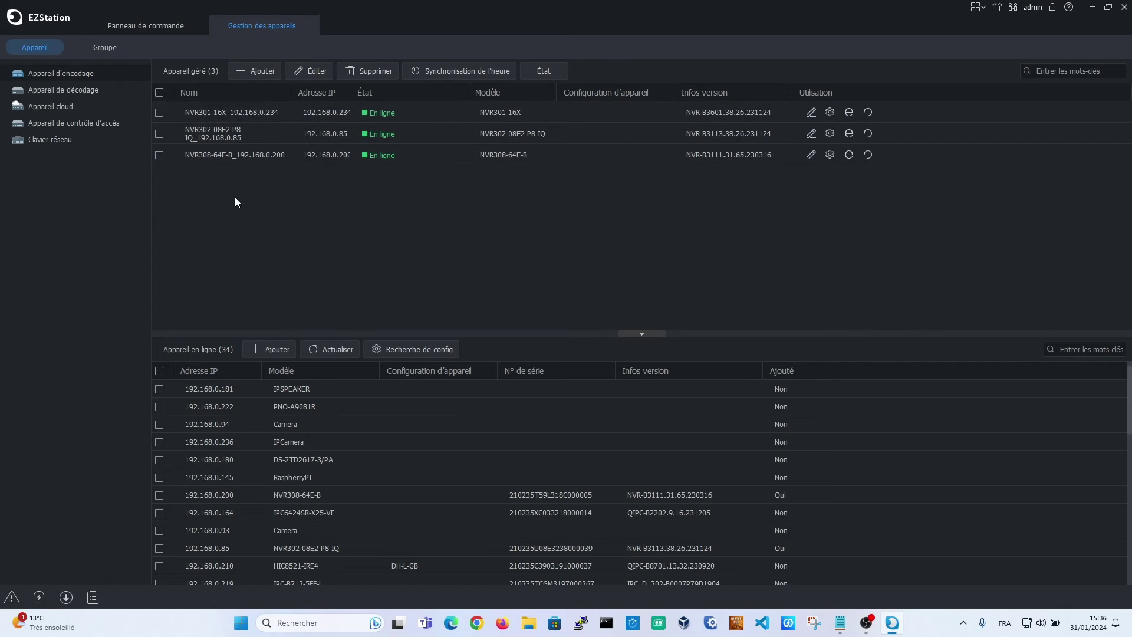
# Play the OK-x25 custom view in live view to check the 25 feeds, then close it
pyautogui.click(307, 25)
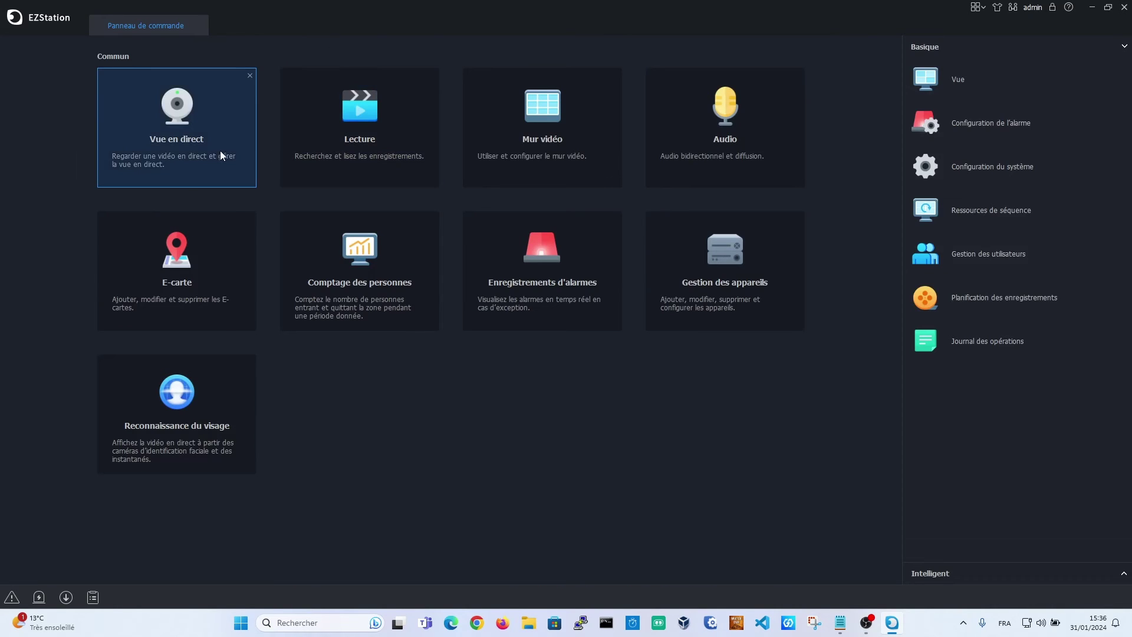
pyautogui.click(215, 150)
pyautogui.click(9, 90)
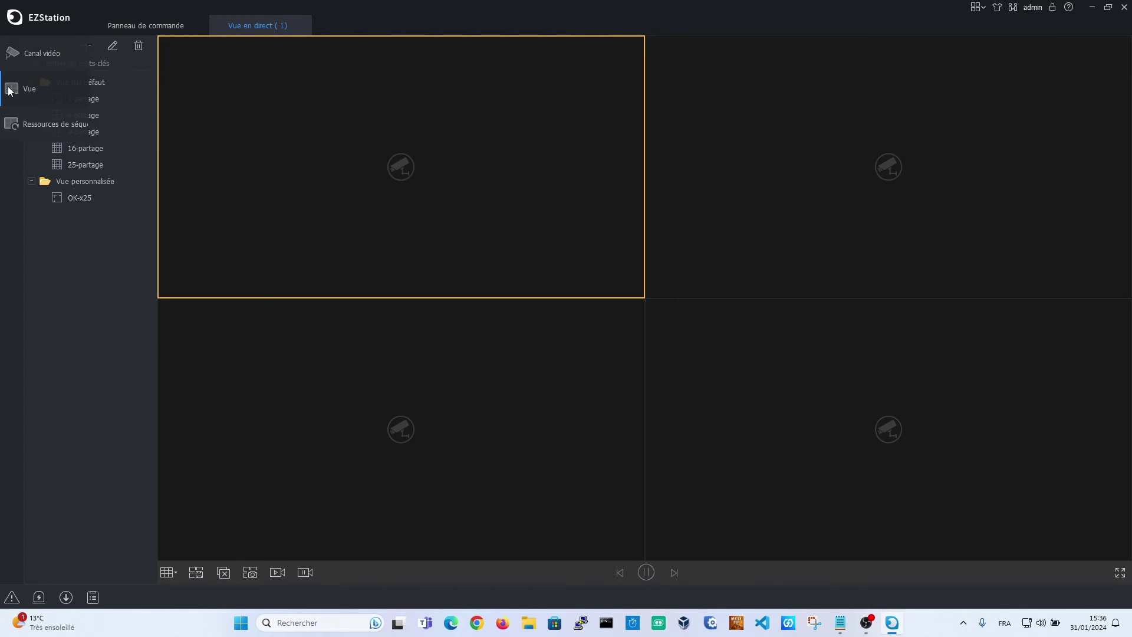
pyautogui.click(112, 200)
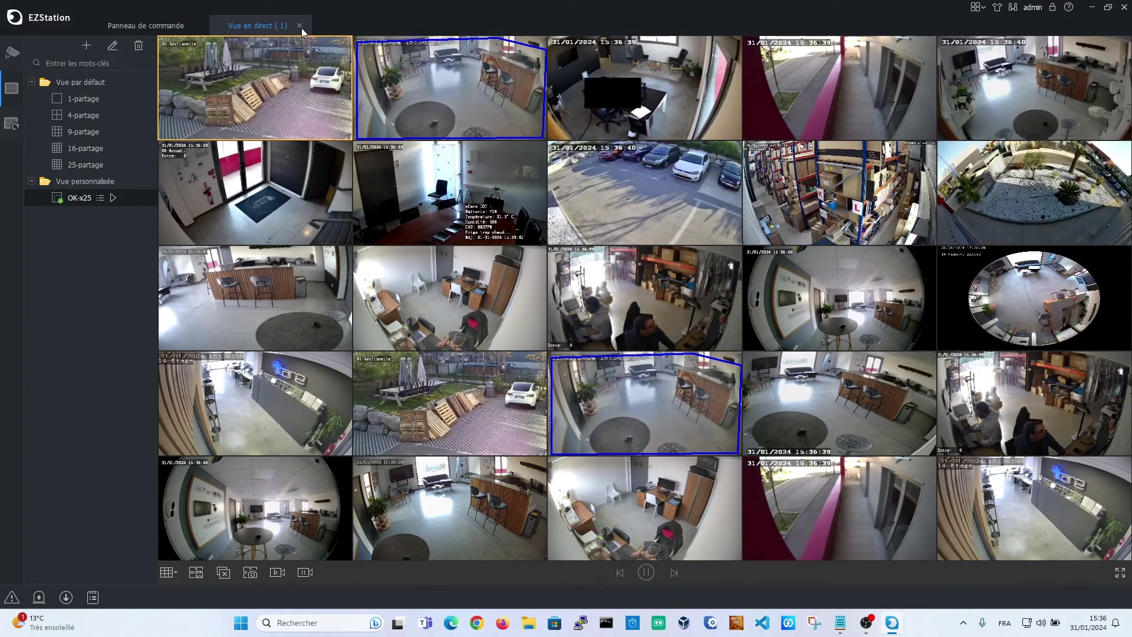
pyautogui.click(301, 24)
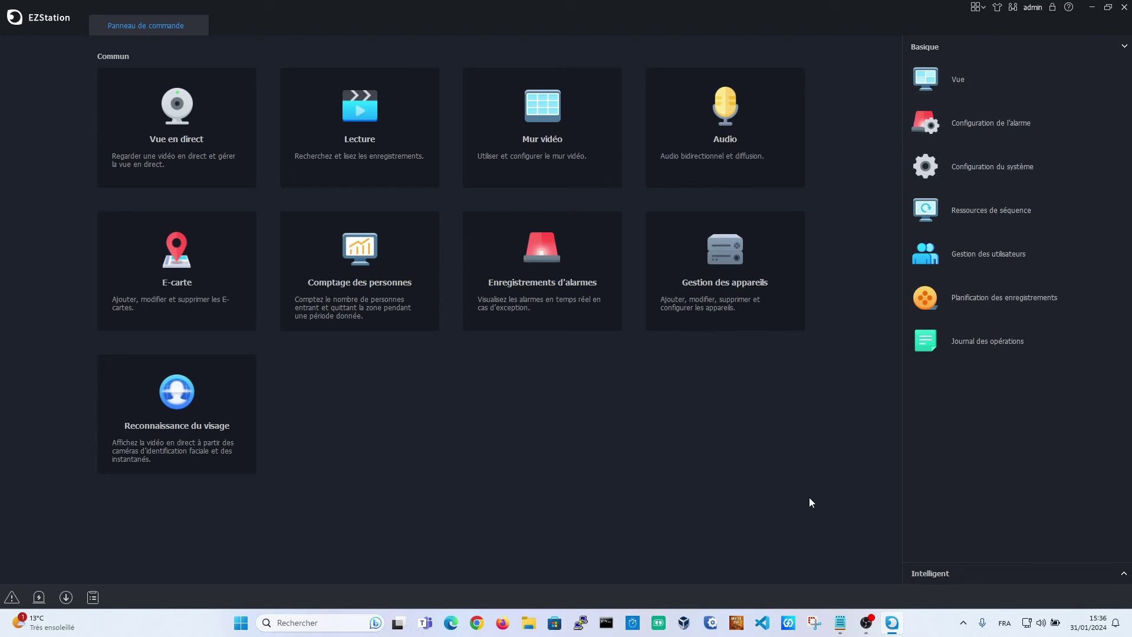
# Check the EZStation 3.0 version information, then quit EZStation and confirm logging out
pyautogui.click(1069, 8)
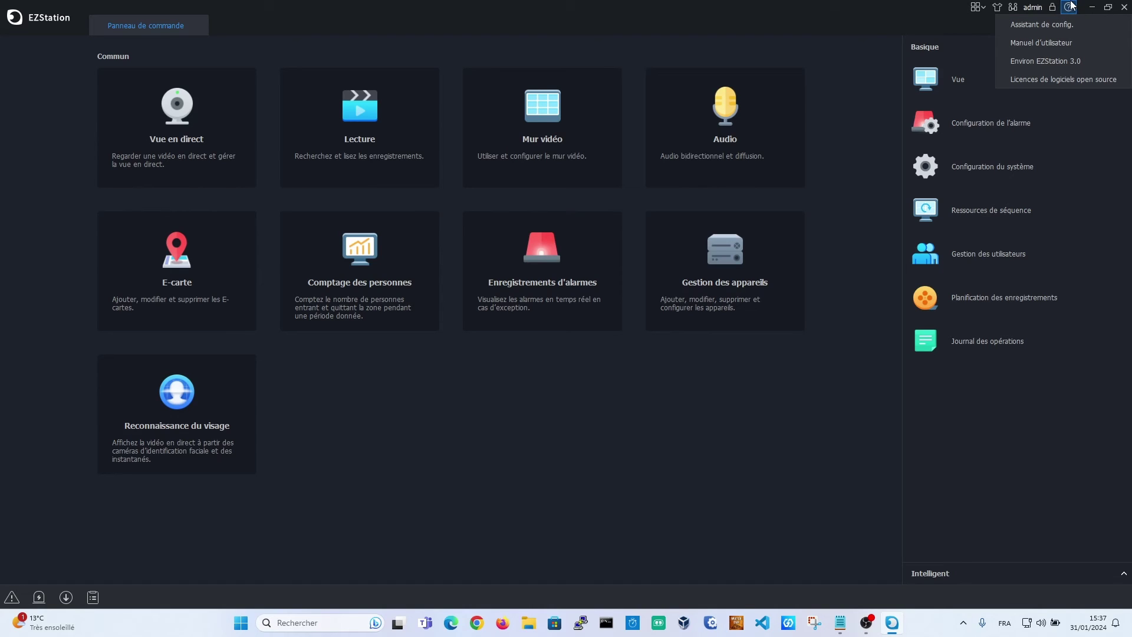
pyautogui.click(1056, 61)
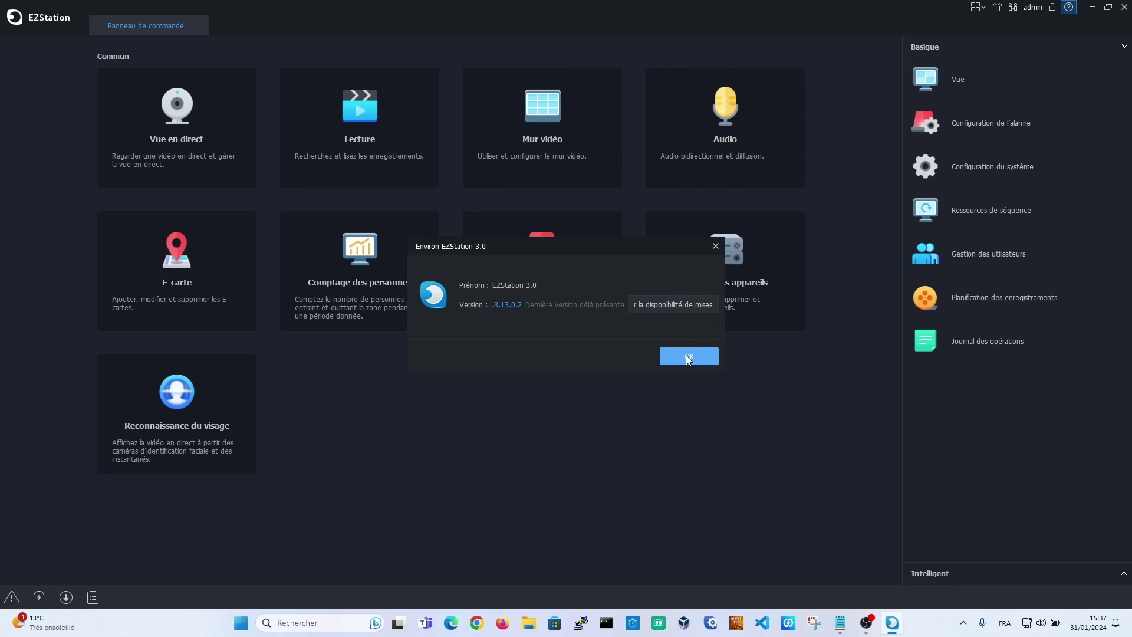
pyautogui.click(688, 361)
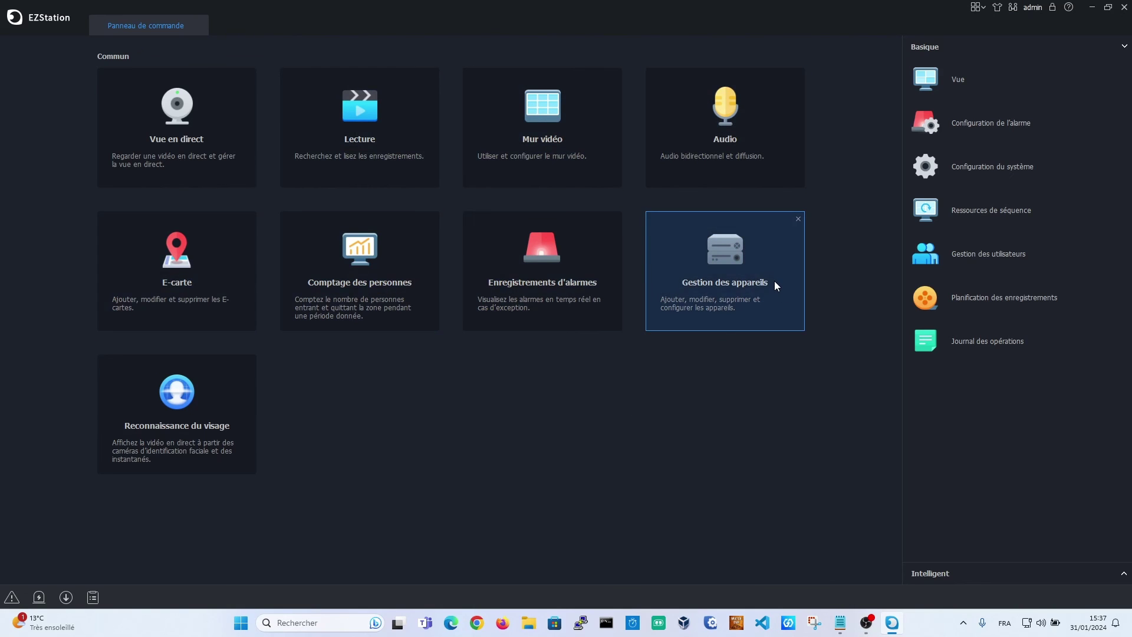
pyautogui.click(1123, 12)
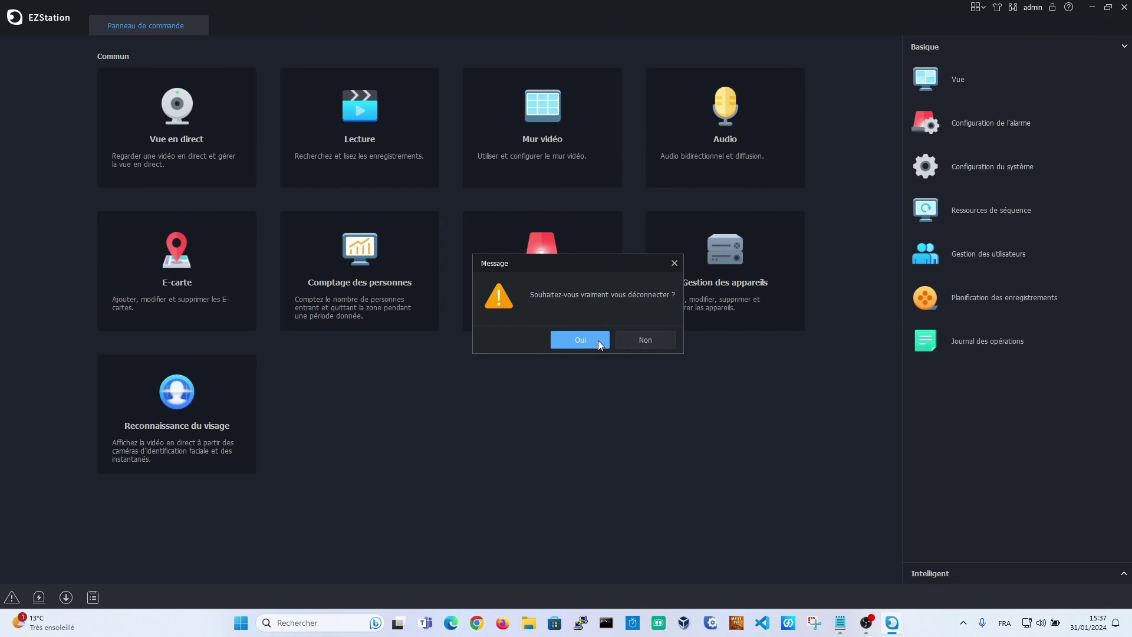
pyautogui.click(596, 341)
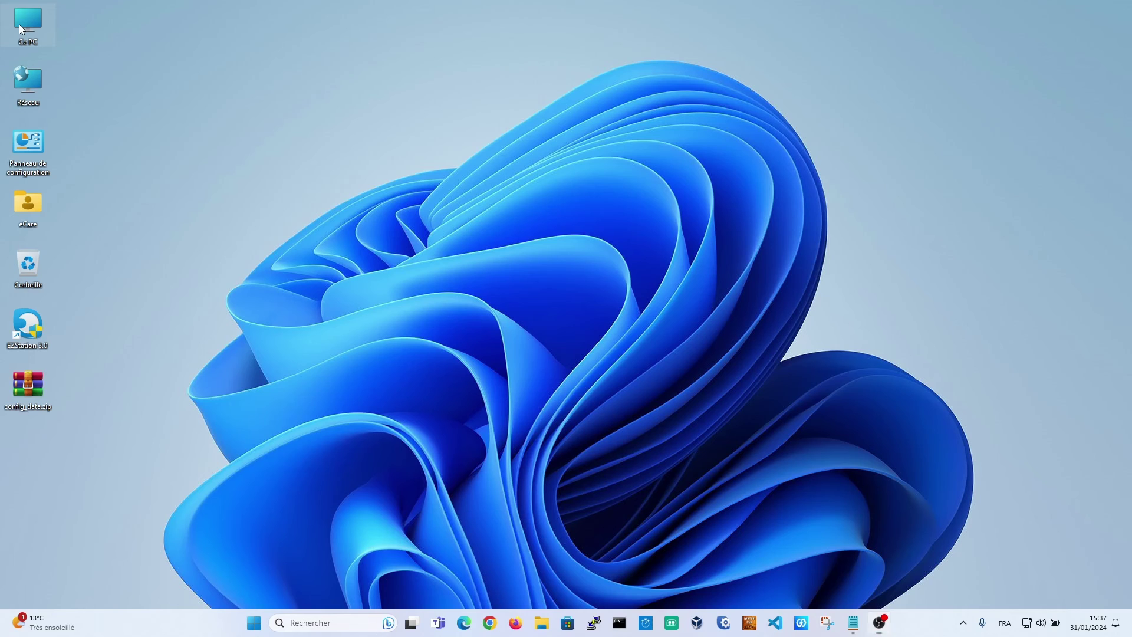
# Permanently delete C:\Utilisateurs\Public\EZStation 3 from Ce PC and close Explorer
pyautogui.doubleClick(19, 26)
pyautogui.doubleClick(196, 119)
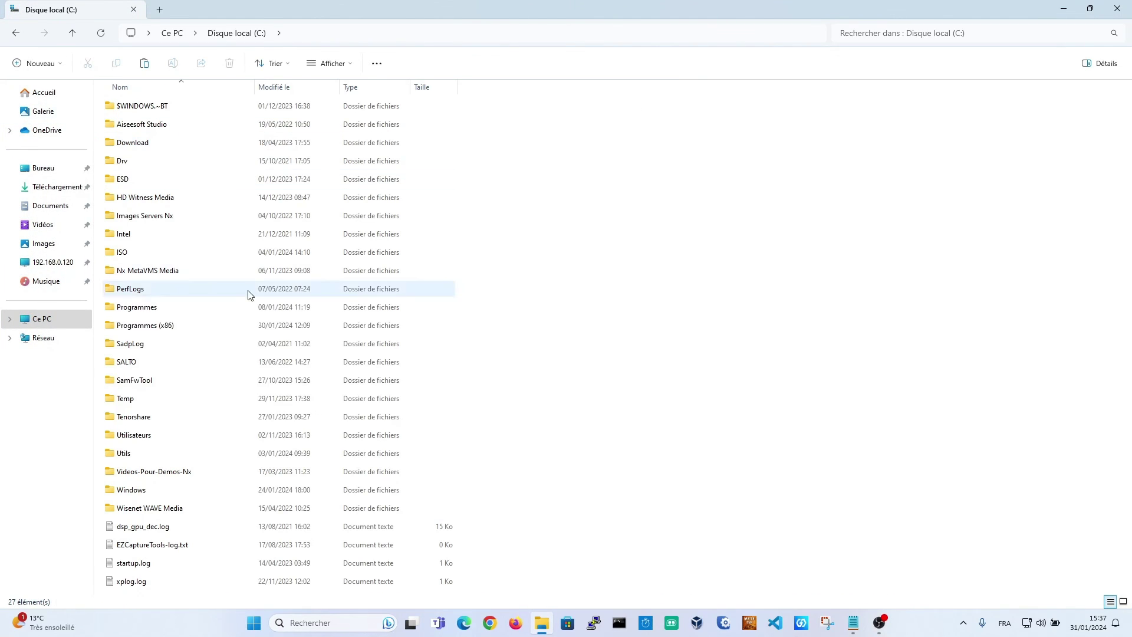
pyautogui.click(137, 434)
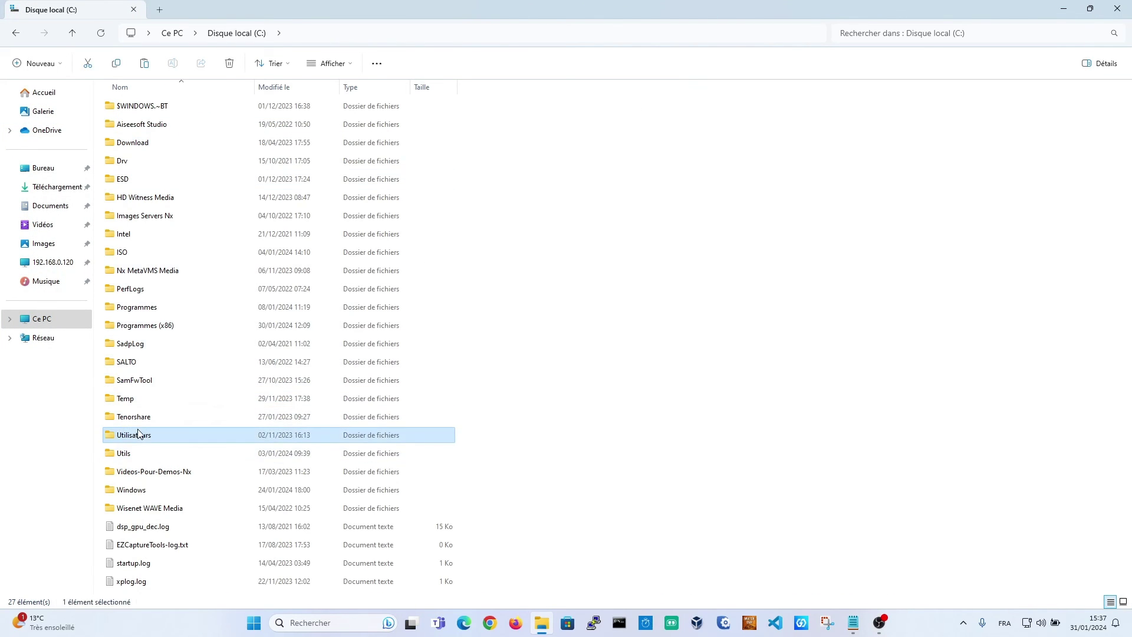
pyautogui.doubleClick(138, 433)
pyautogui.doubleClick(130, 144)
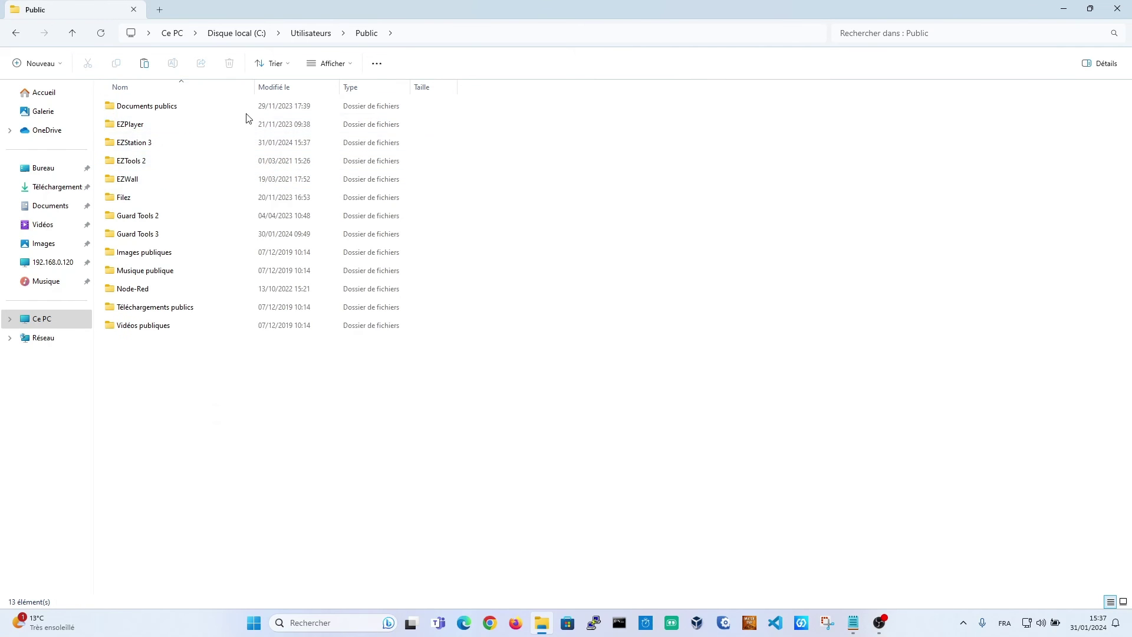
pyautogui.click(131, 143)
pyautogui.rightClick(131, 145)
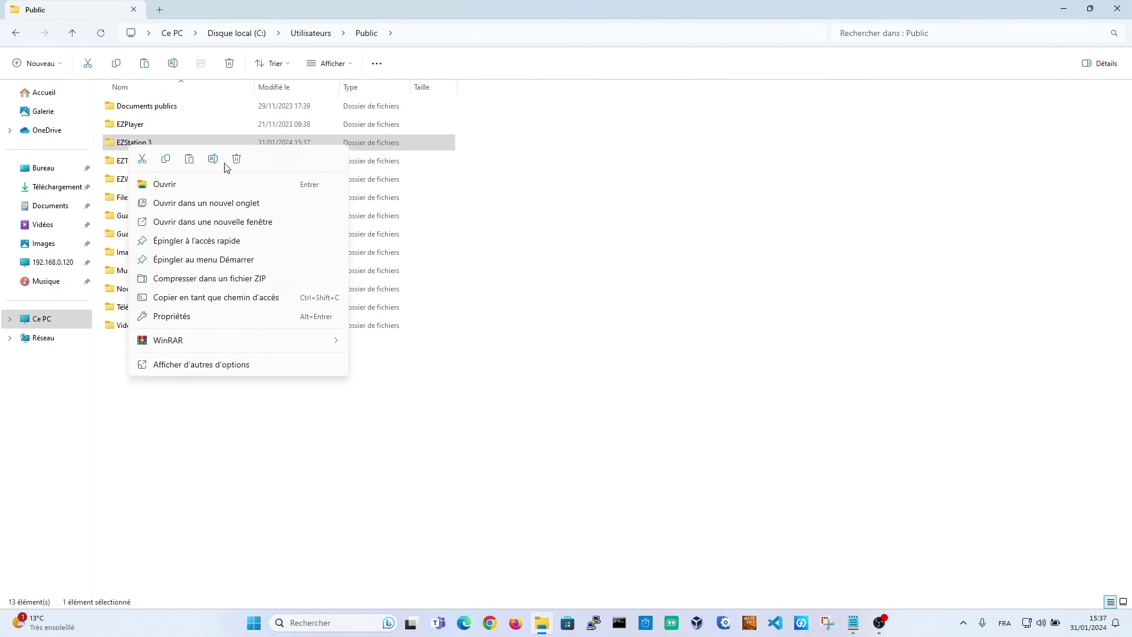
pyautogui.click(236, 159)
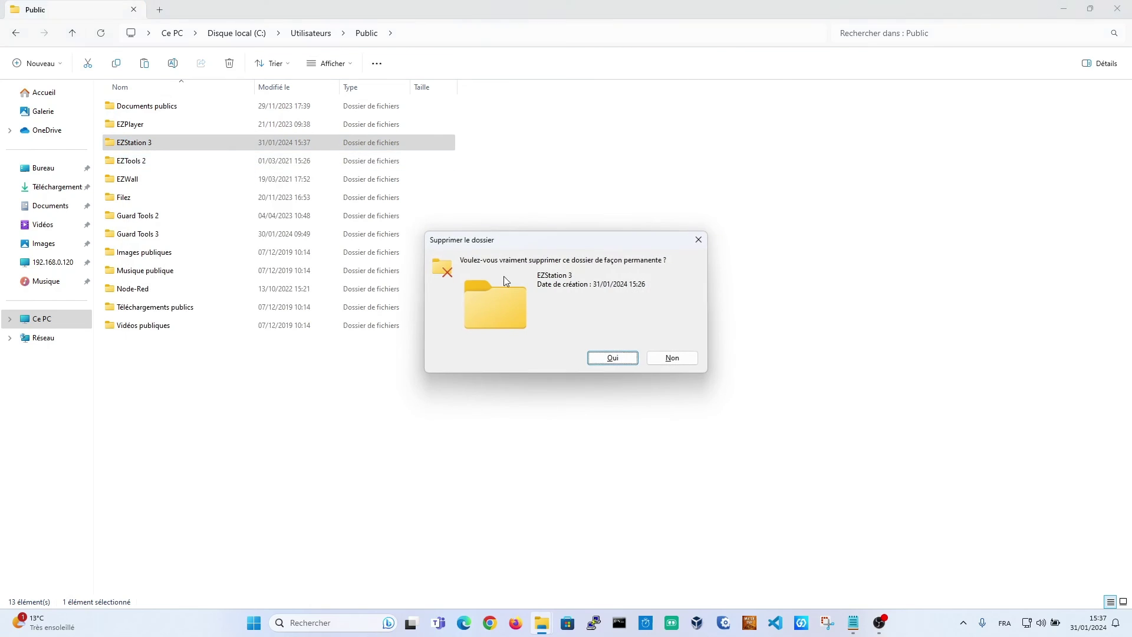
pyautogui.click(613, 358)
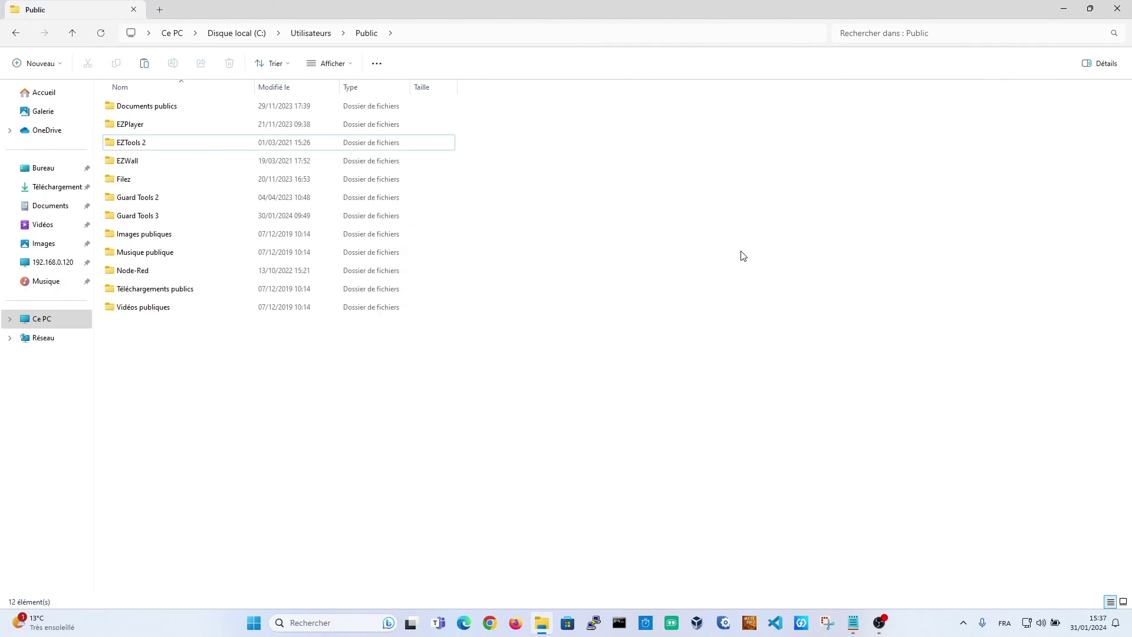
pyautogui.click(1116, 9)
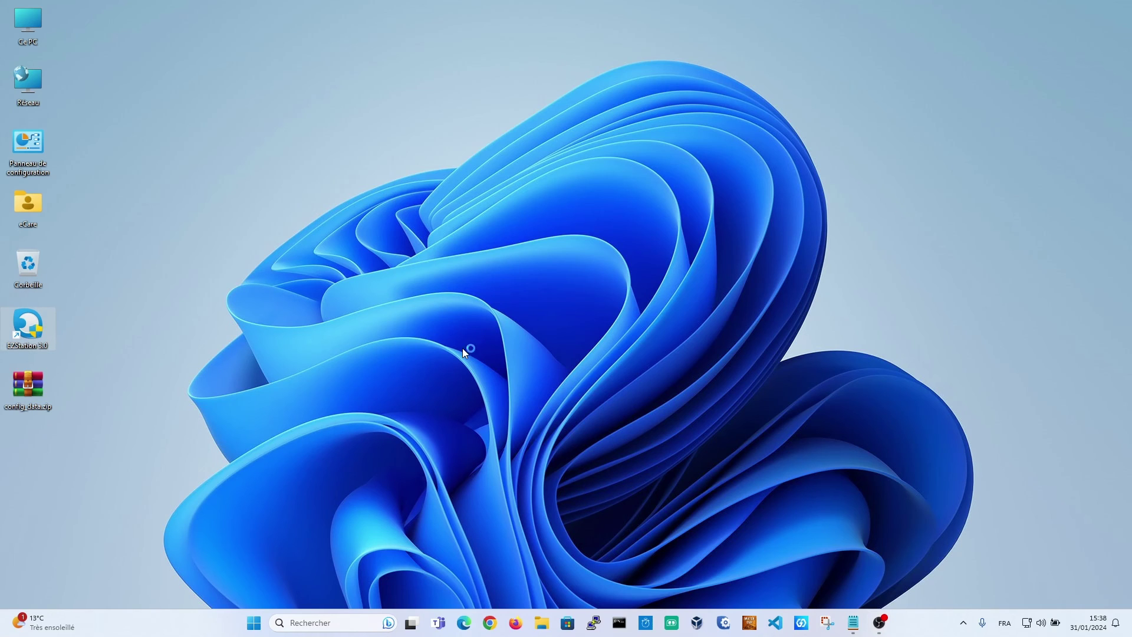
# Set a new super administrator password
pyautogui.click(620, 307)
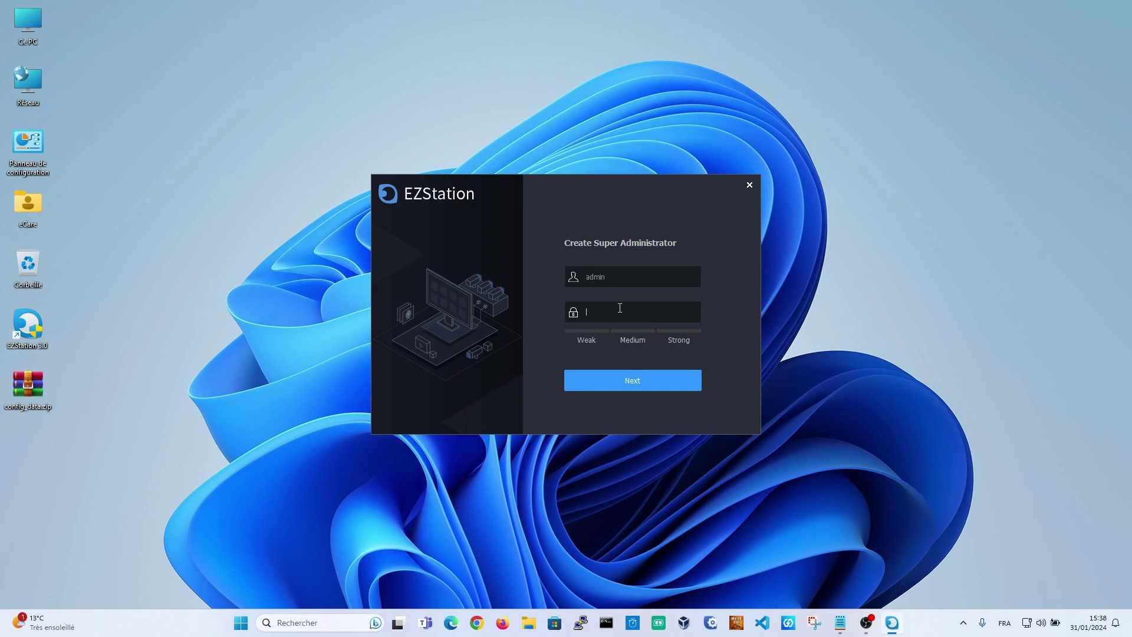
pyautogui.write('••••••••••')
pyautogui.click(680, 383)
# Fill in the birthplace, mother's name and father's name security answers and save them
pyautogui.click(649, 271)
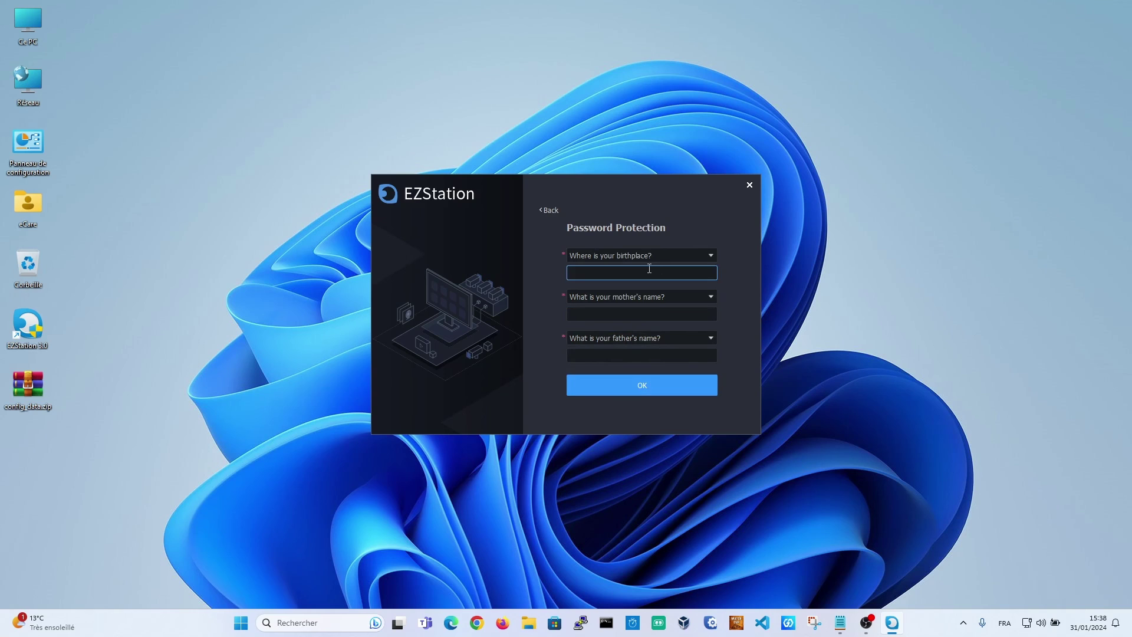
pyautogui.click(636, 313)
pyautogui.write('2')
pyautogui.click(632, 355)
pyautogui.write('3')
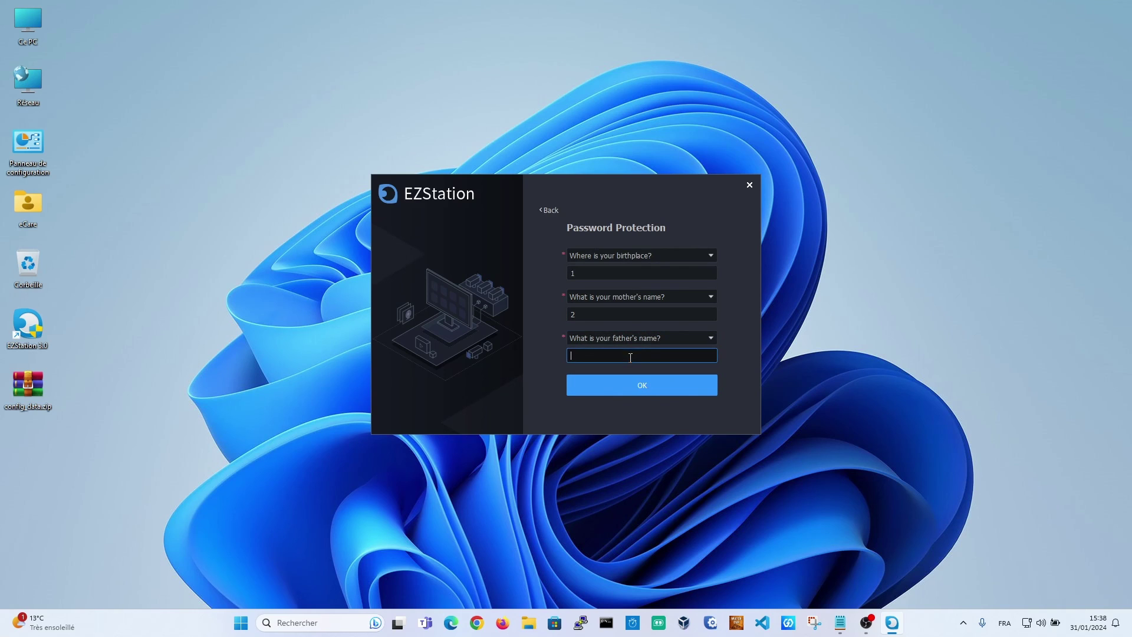
pyautogui.click(639, 392)
pyautogui.click(624, 352)
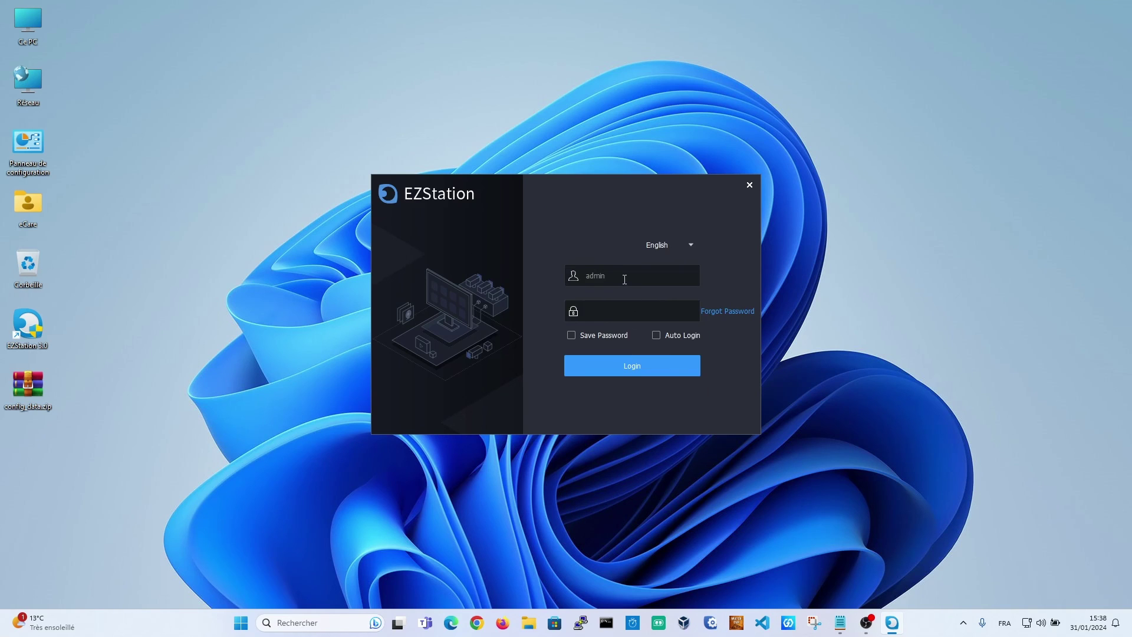
# Switch the login language to Français and log in with the administrator password
pyautogui.click(675, 240)
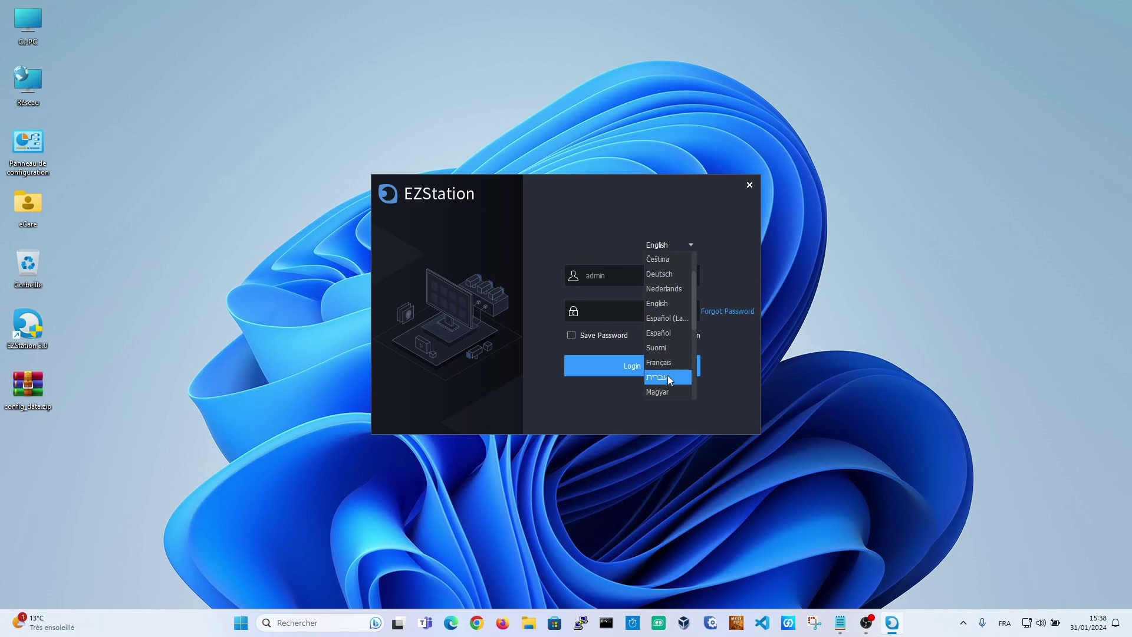
pyautogui.click(666, 354)
pyautogui.click(617, 310)
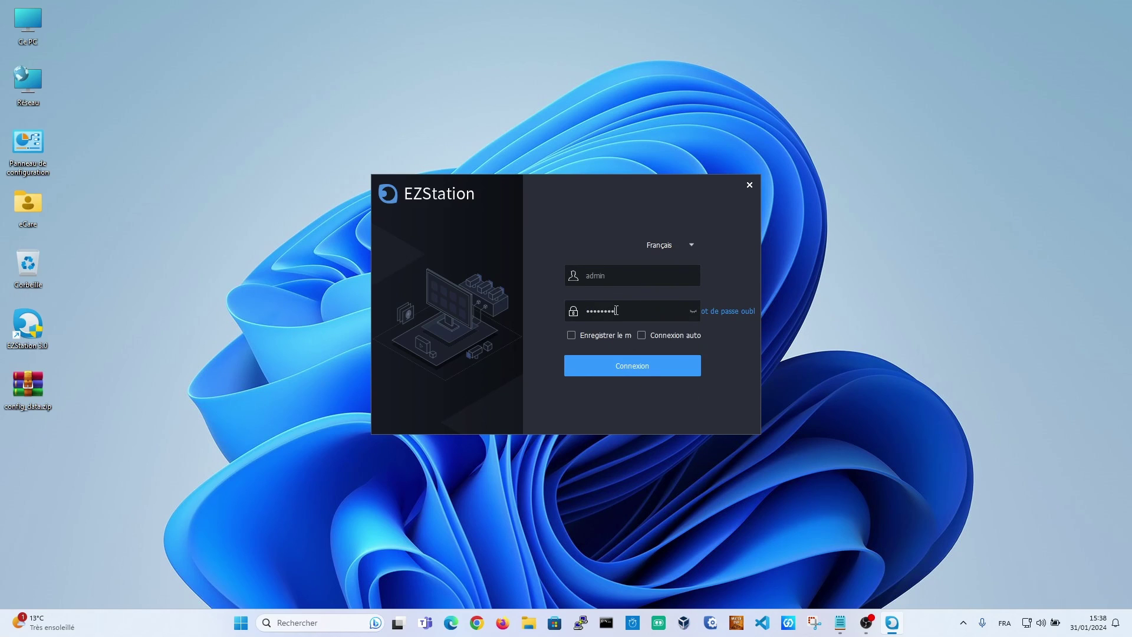
pyautogui.click(615, 371)
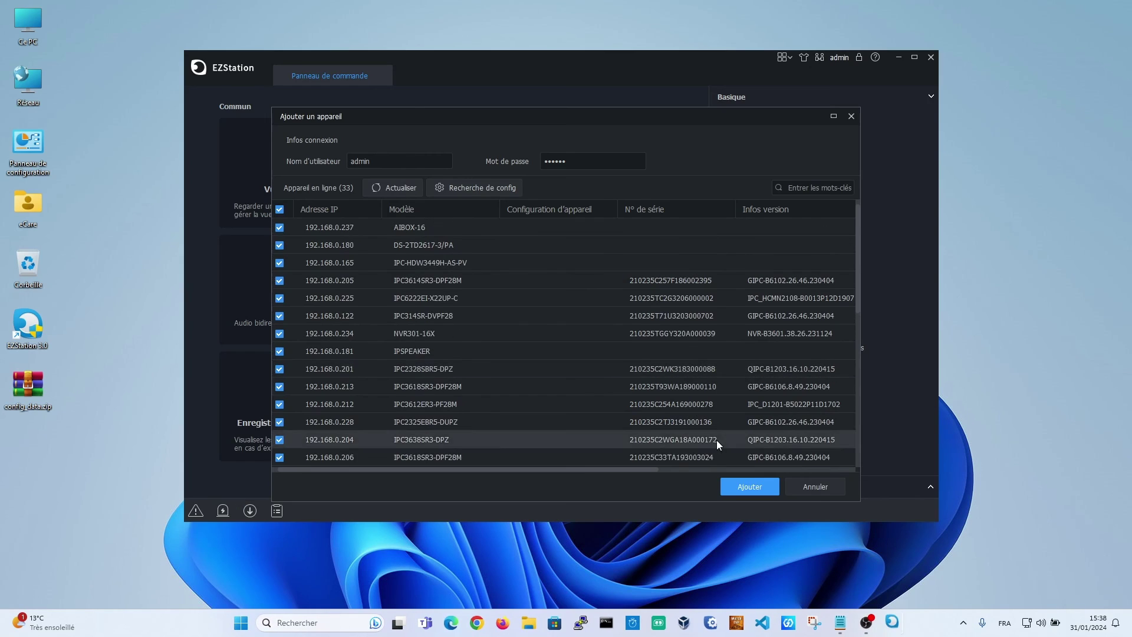
# Import Bureau\config_data.zip from Configuration du système > Maintenance, then confirm logging out
pyautogui.click(817, 491)
pyautogui.click(913, 57)
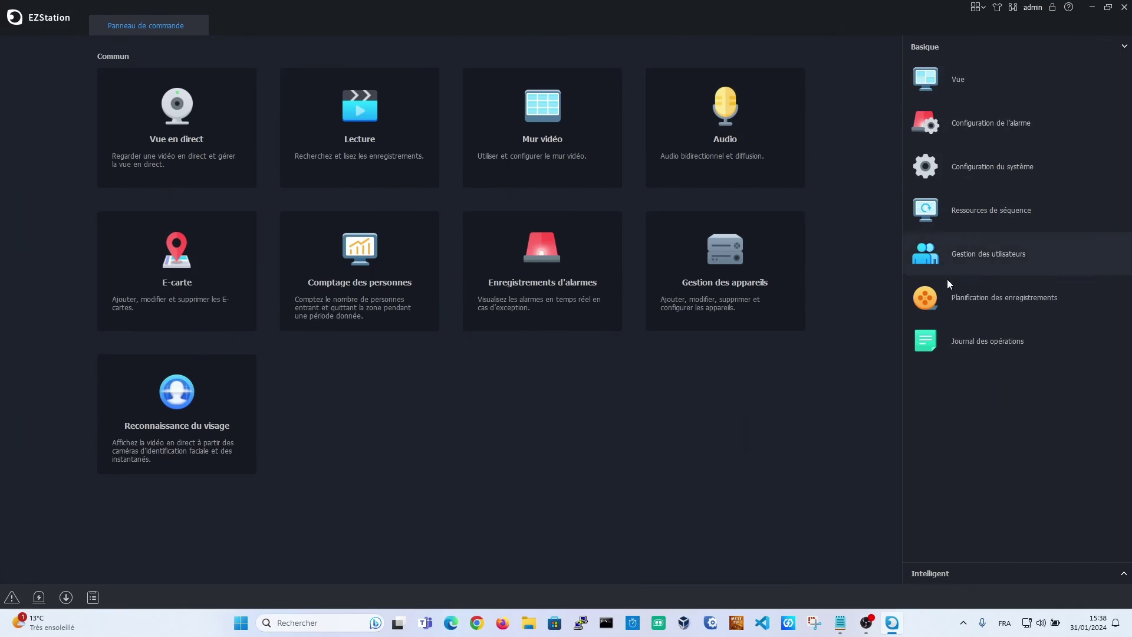
pyautogui.click(1010, 171)
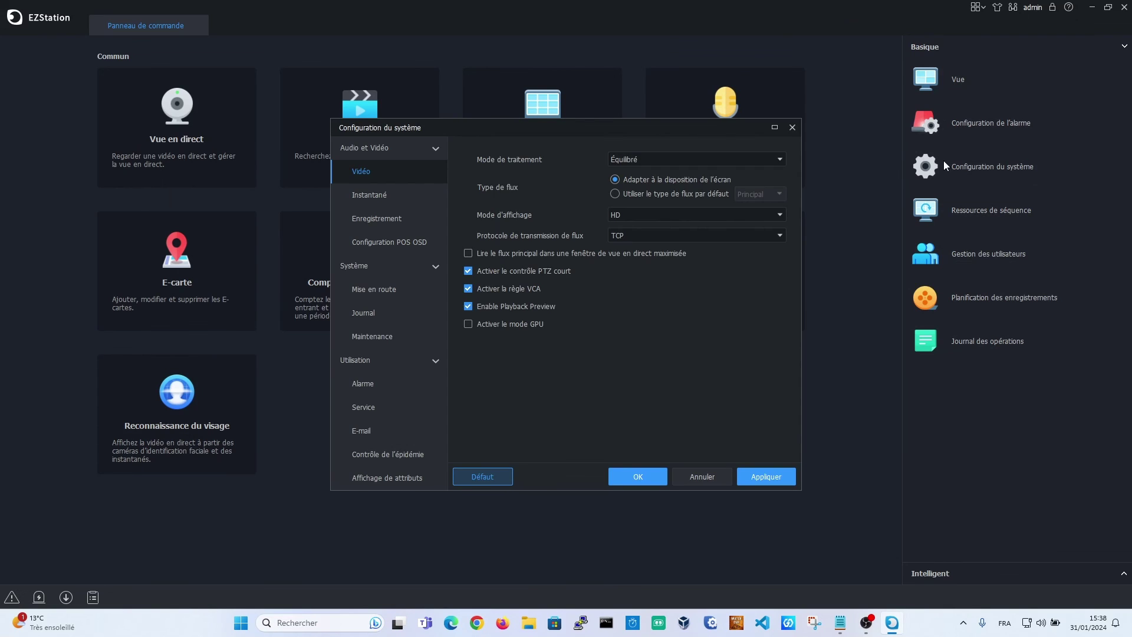
pyautogui.click(419, 335)
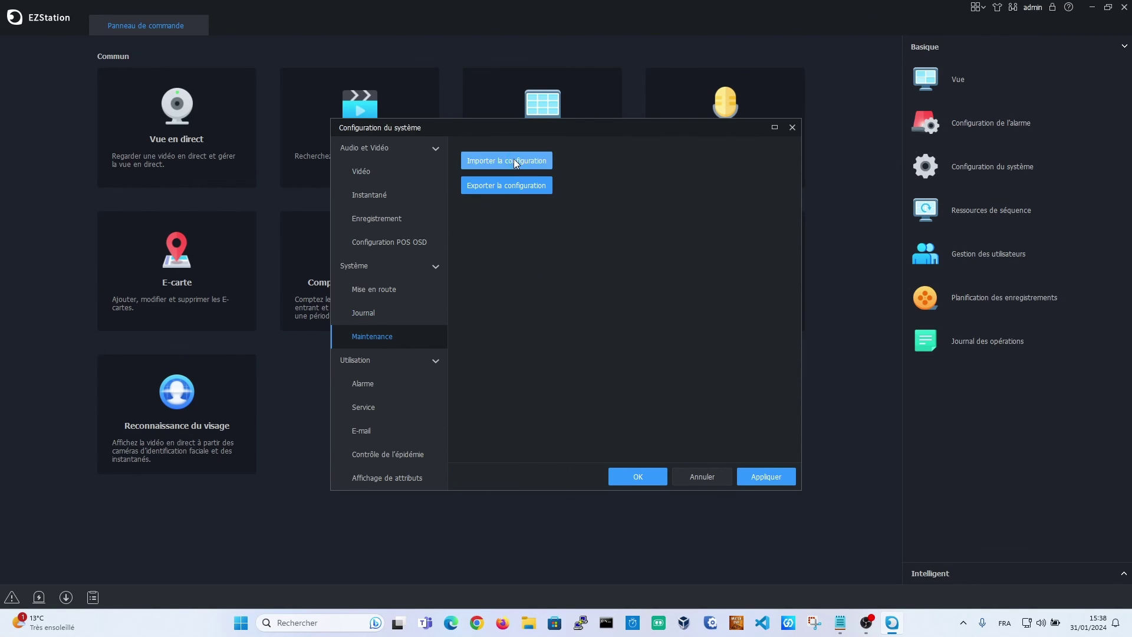
pyautogui.click(513, 161)
pyautogui.click(377, 275)
pyautogui.click(495, 253)
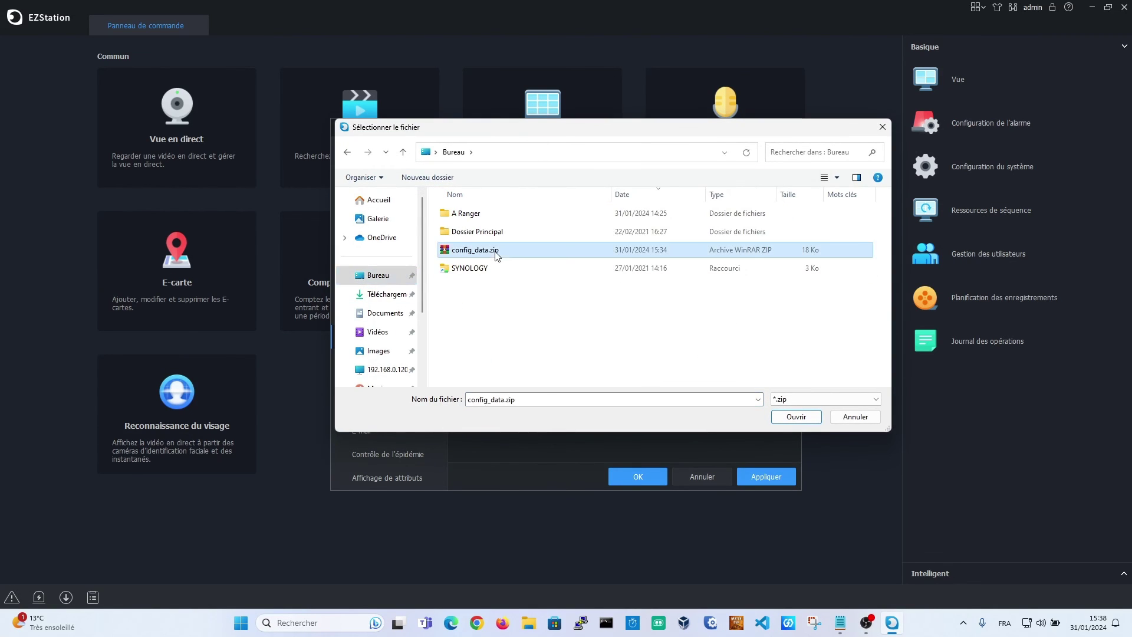
pyautogui.click(799, 415)
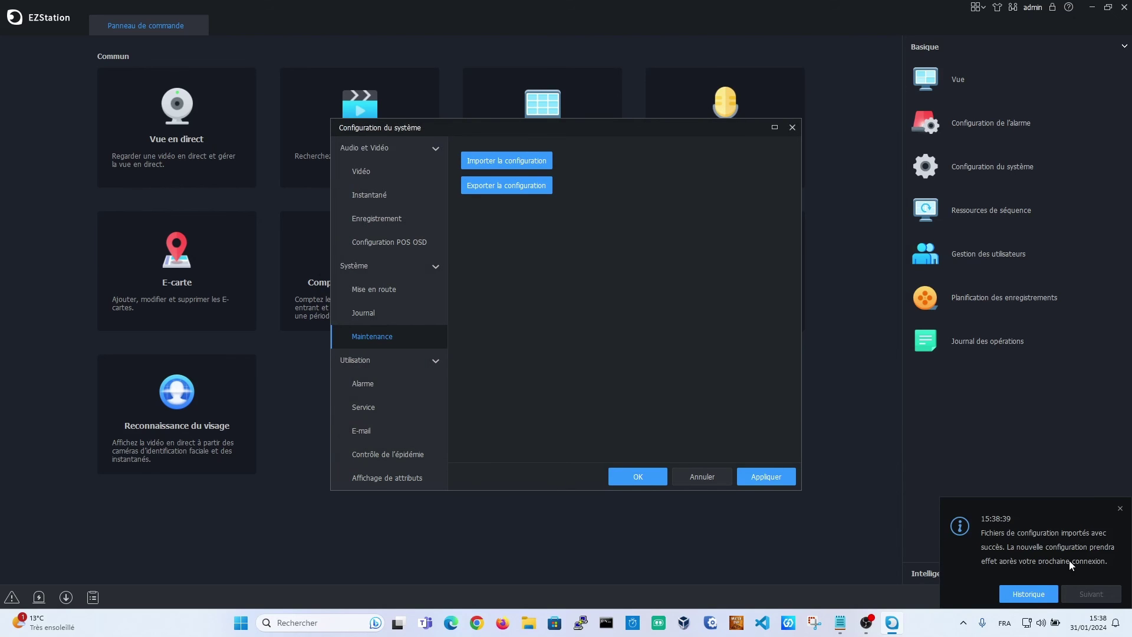
pyautogui.click(632, 475)
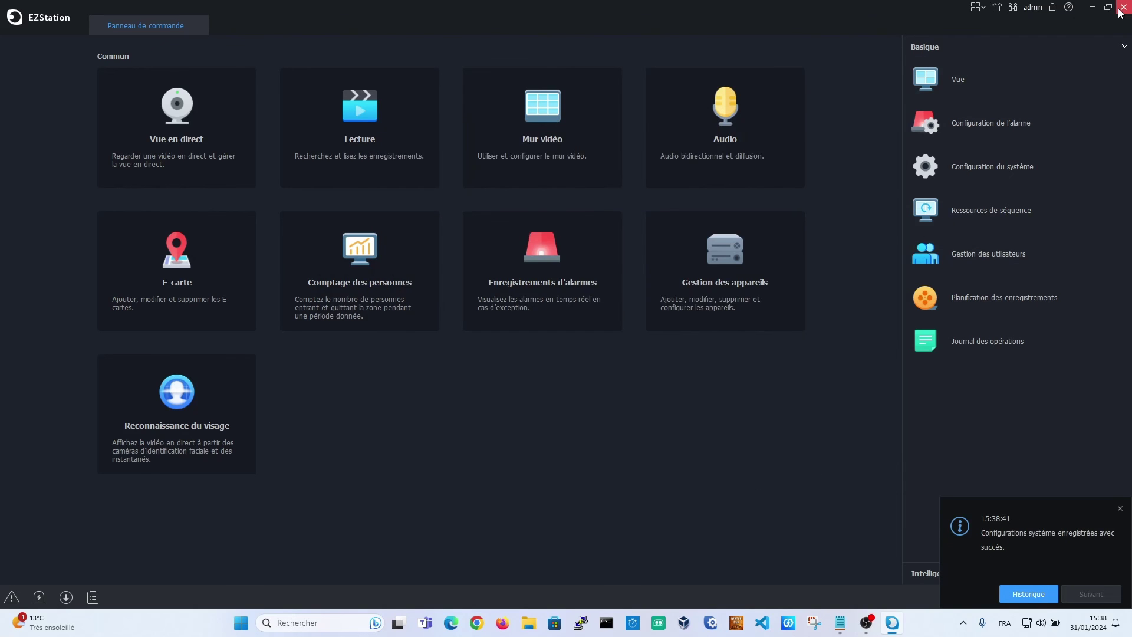
pyautogui.click(595, 342)
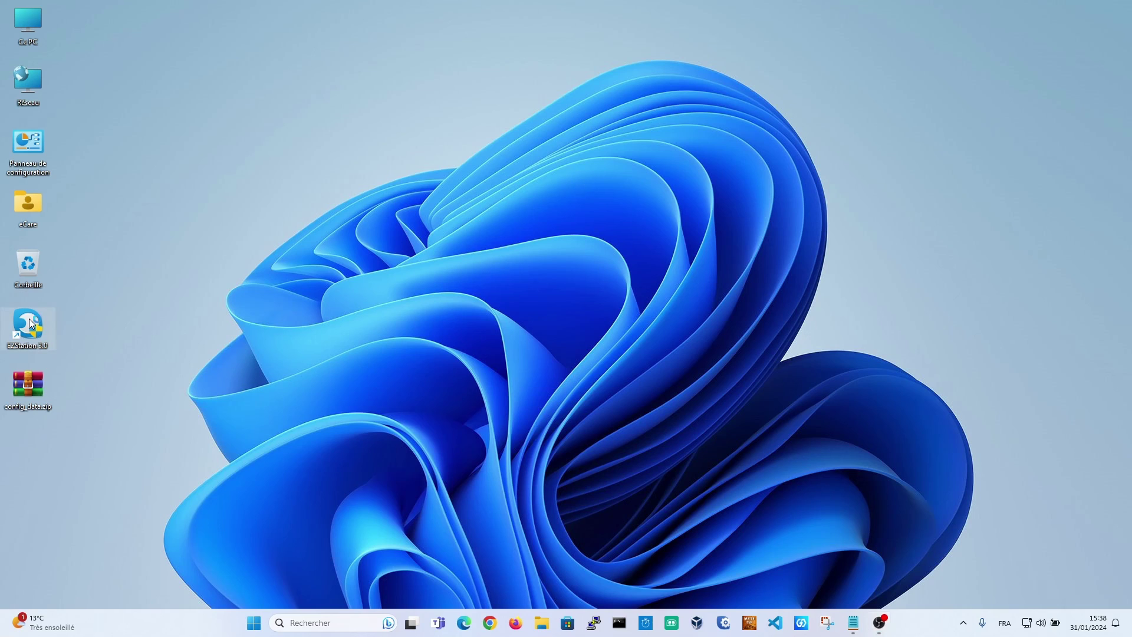
# Relaunch EZStation and check in Gestion des appareils that the three NVRs are online
pyautogui.press('Return')
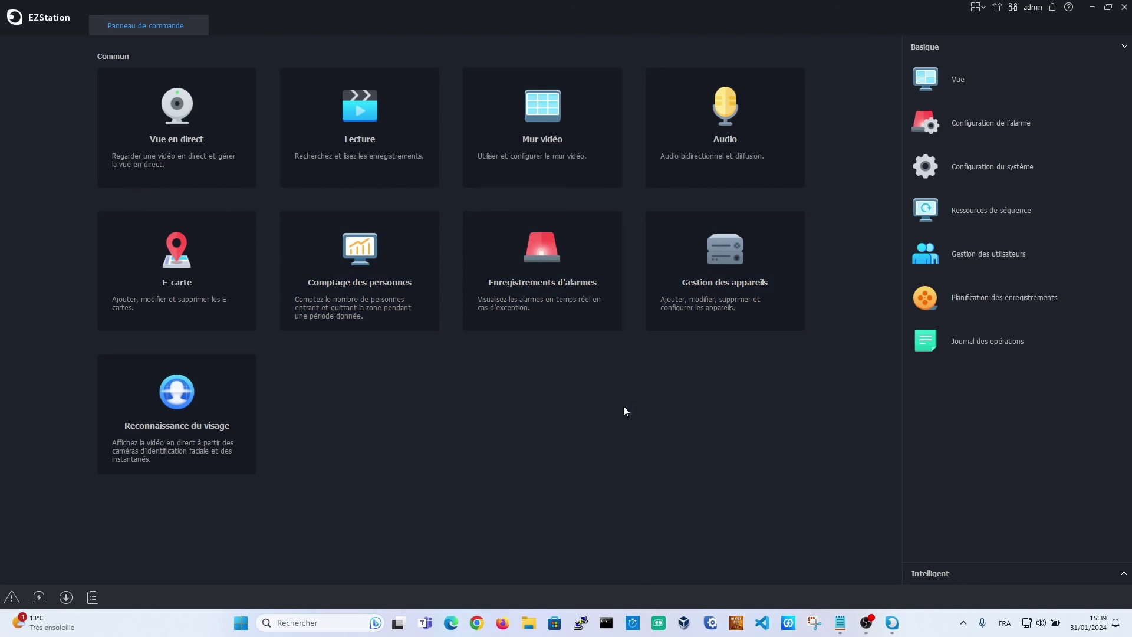
pyautogui.click(719, 278)
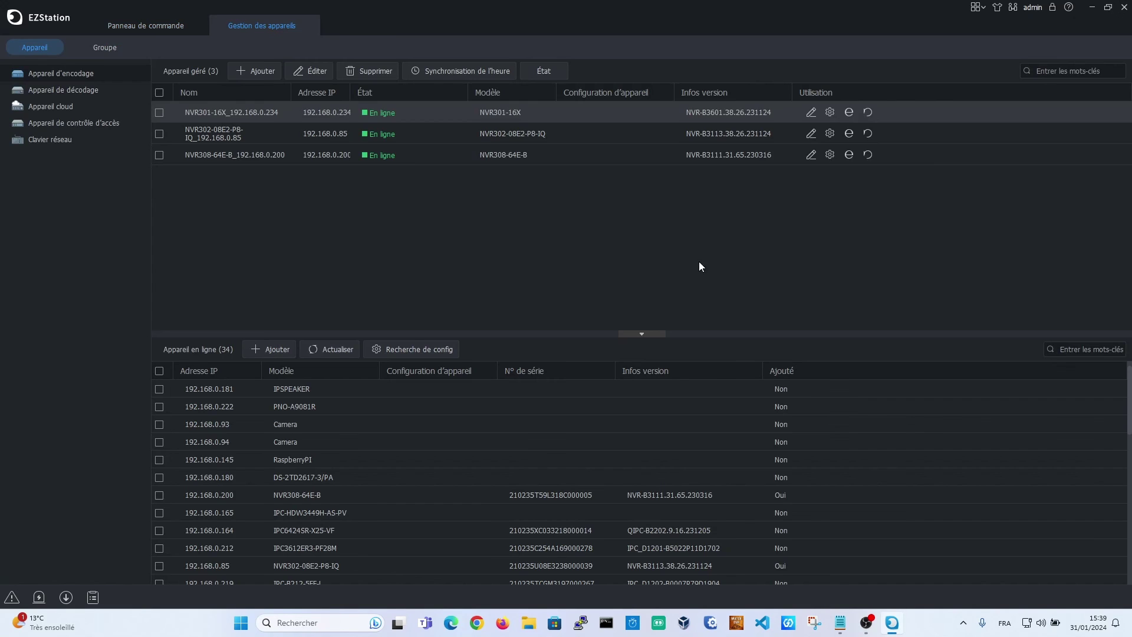
pyautogui.click(307, 26)
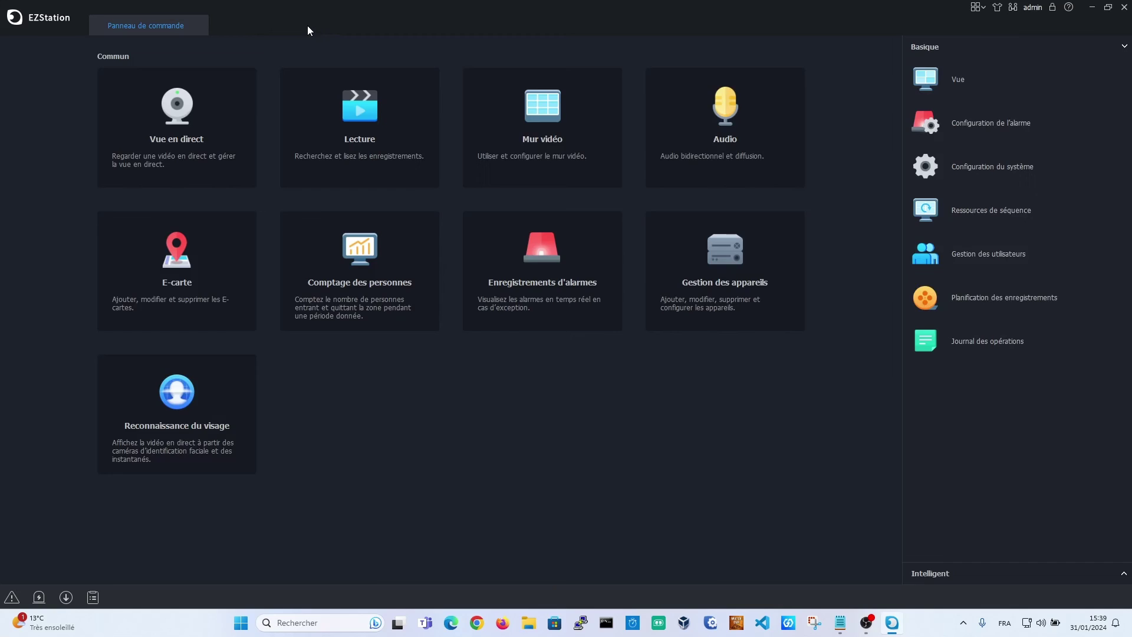
# Play the OK-x25 view to confirm all 25 live cameras, then close the live view
pyautogui.click(143, 129)
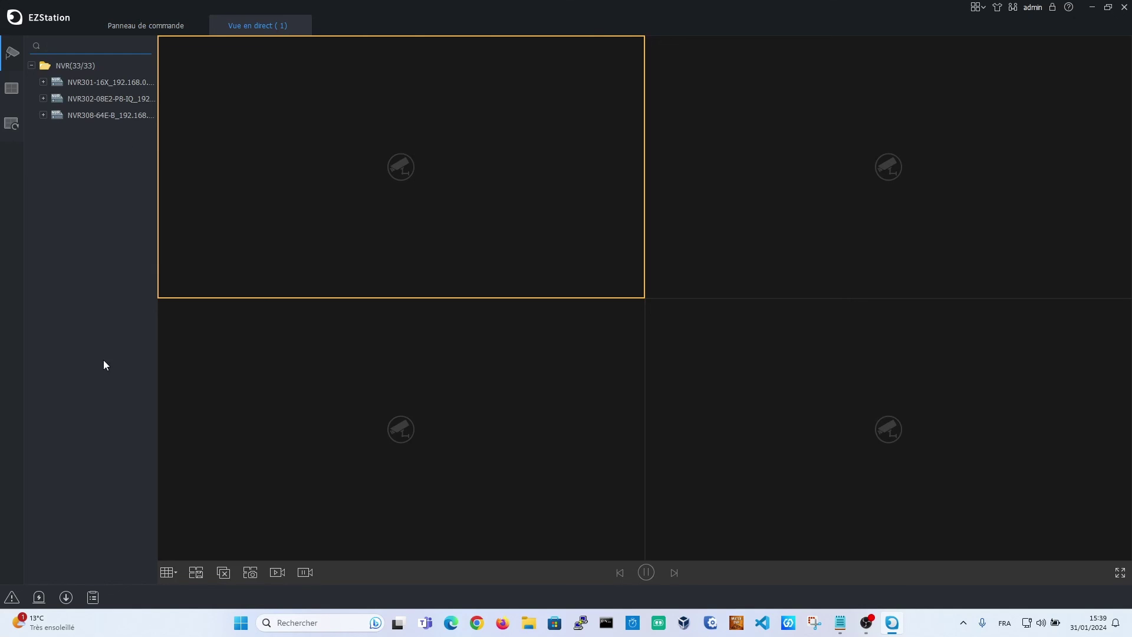
pyautogui.click(12, 88)
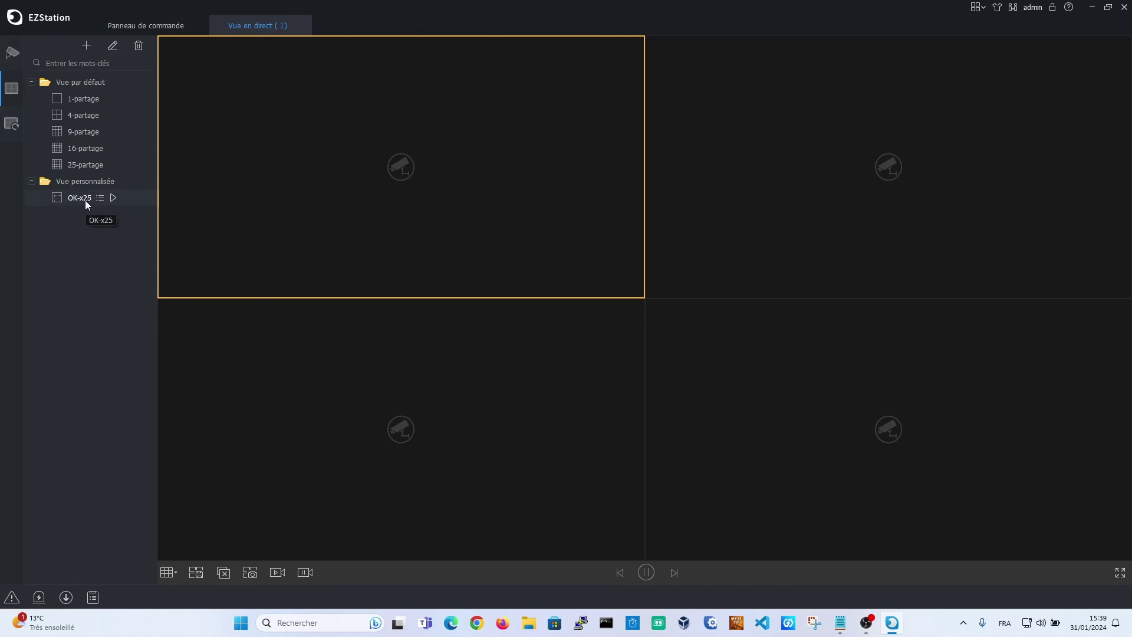
pyautogui.click(113, 198)
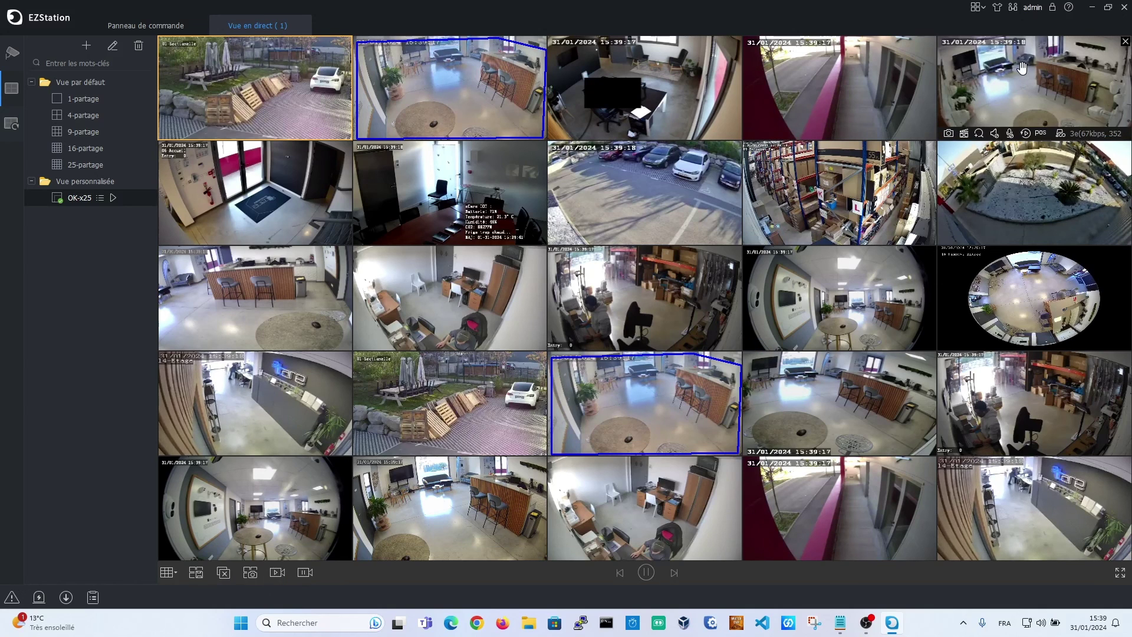
pyautogui.click(301, 26)
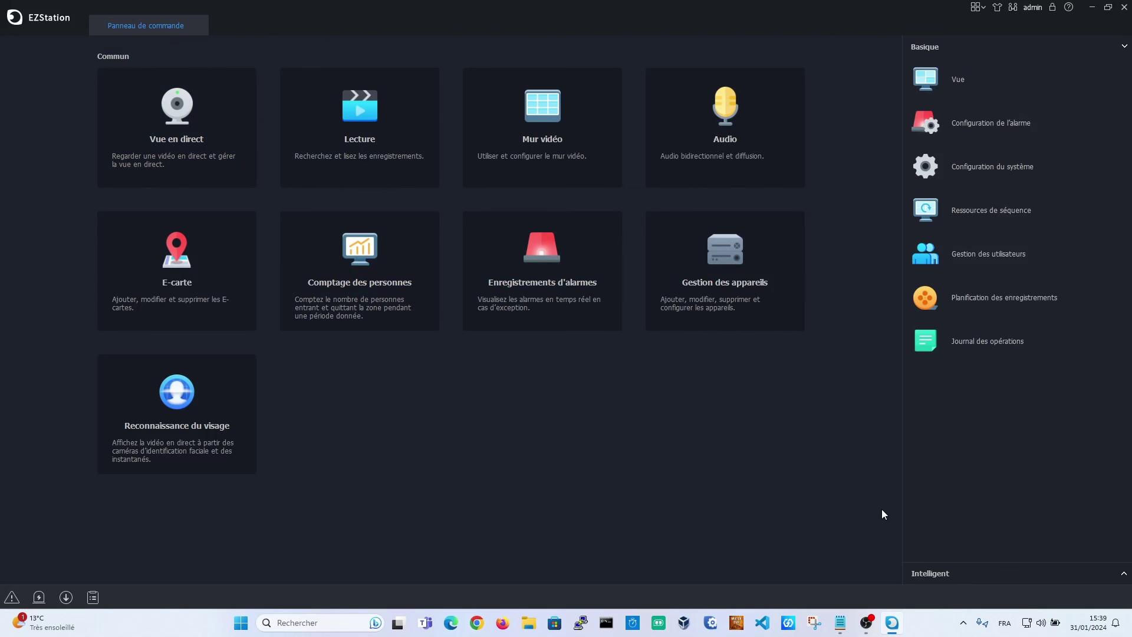